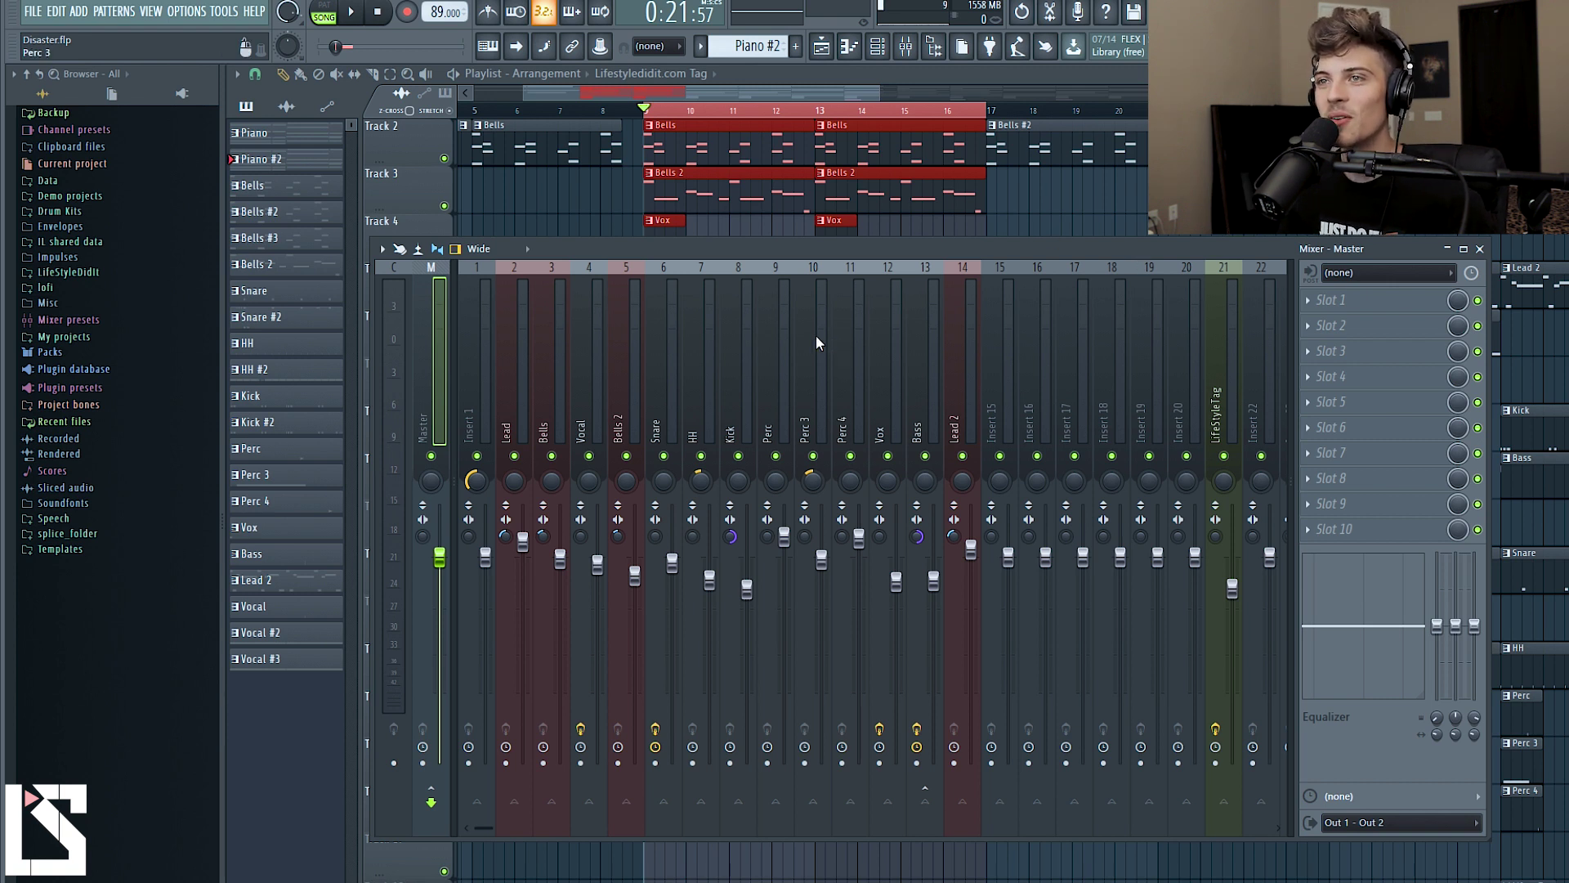
Raise the Master insert's stereo separation.
scroll(420, 540, up, 5)
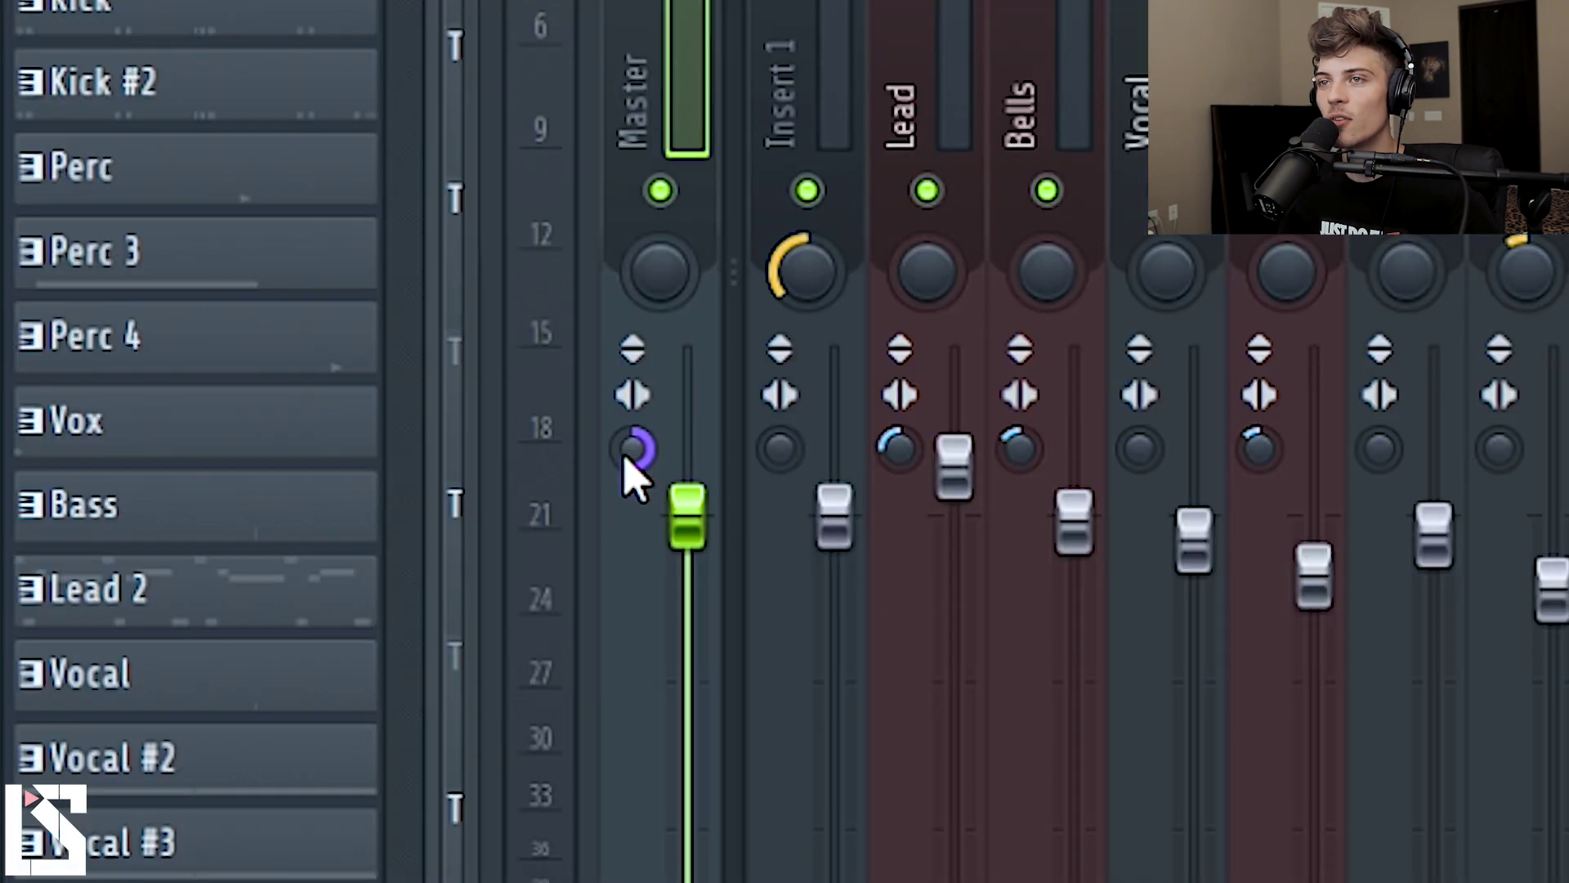
right_click(627, 464)
key(Escape)
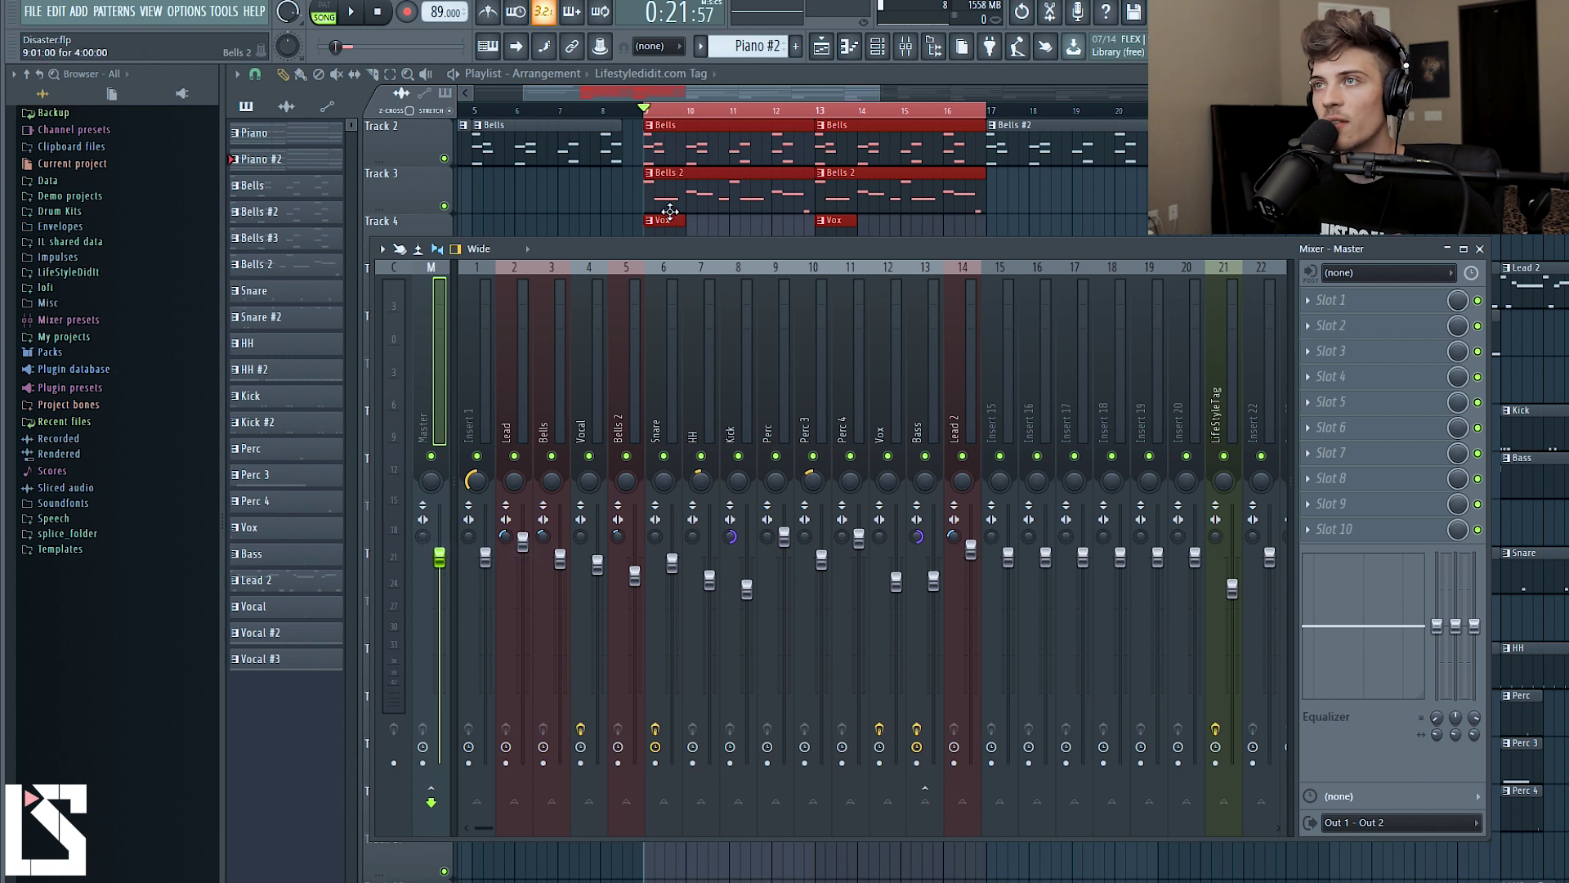
Play the section back twice to hear how the mix sounds.
key(space)
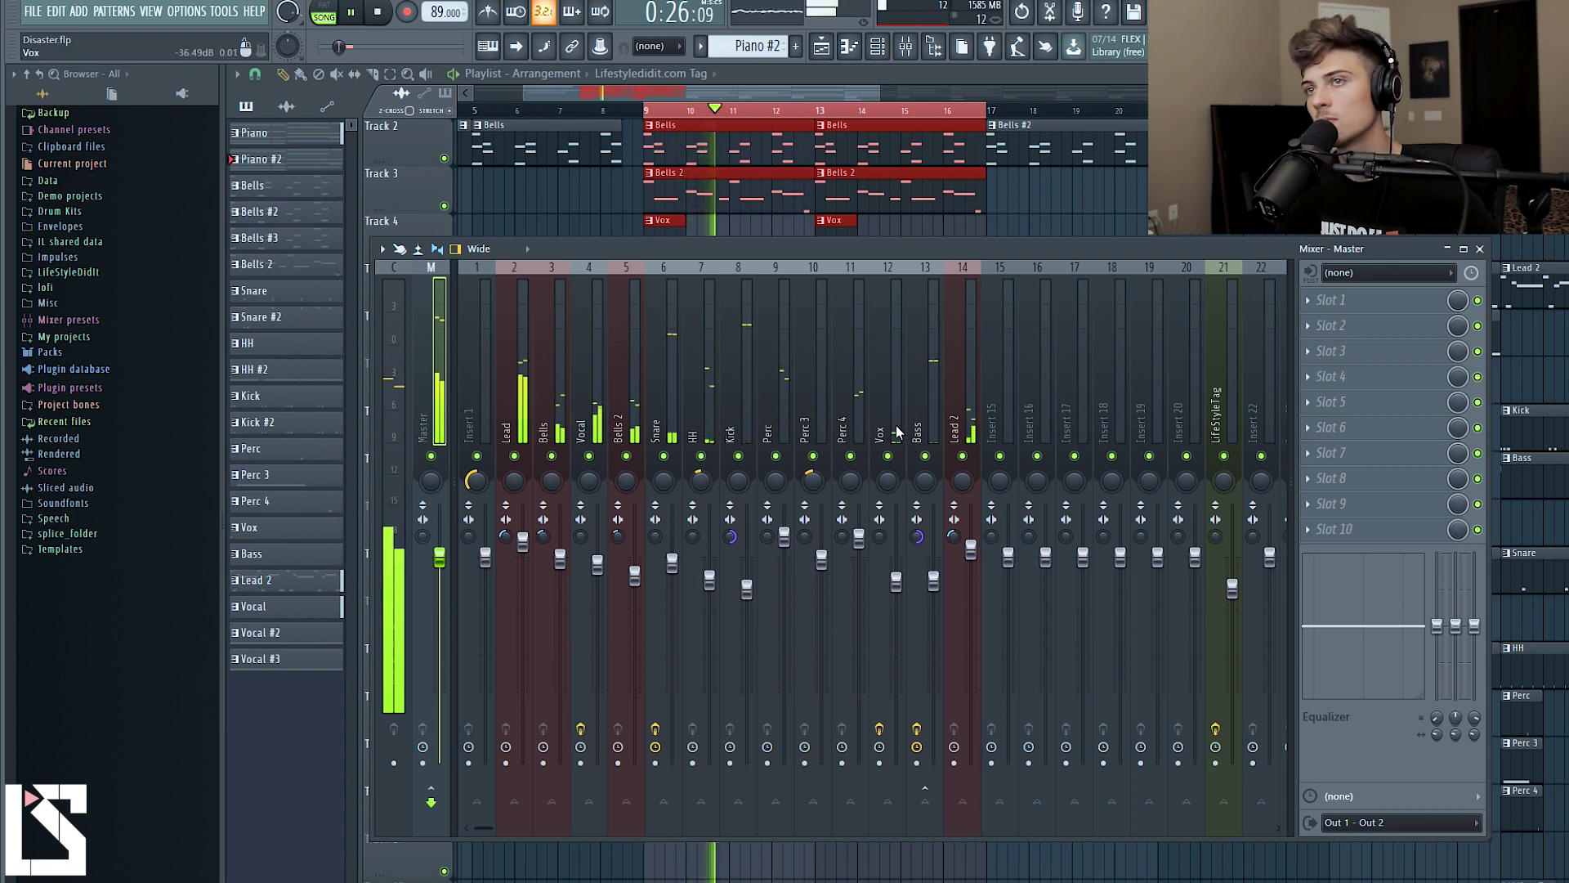
key(space)
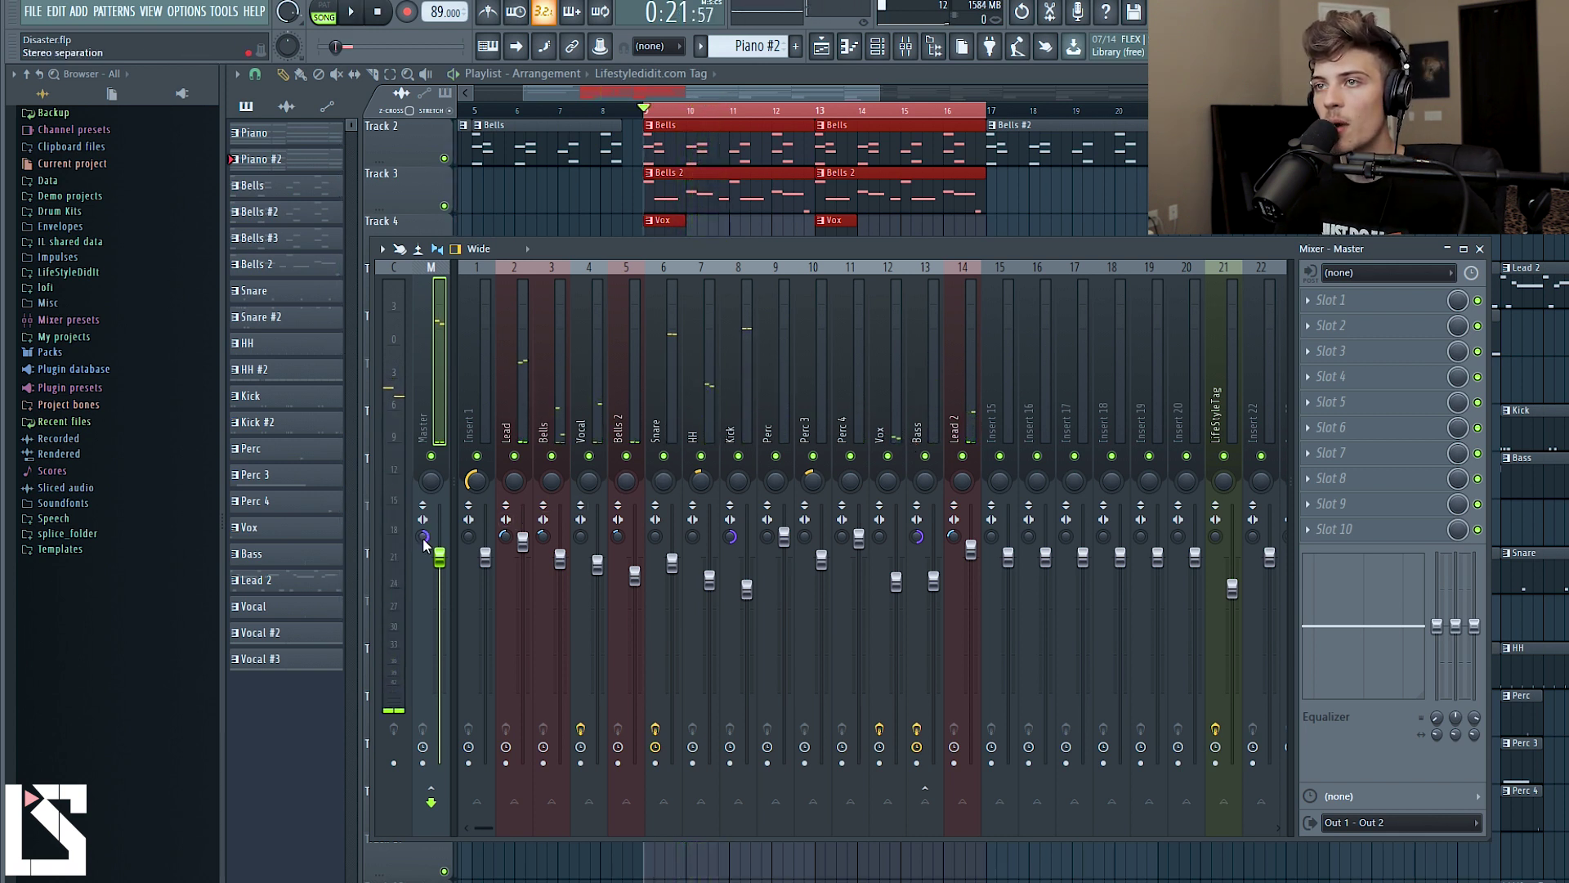
key(space)
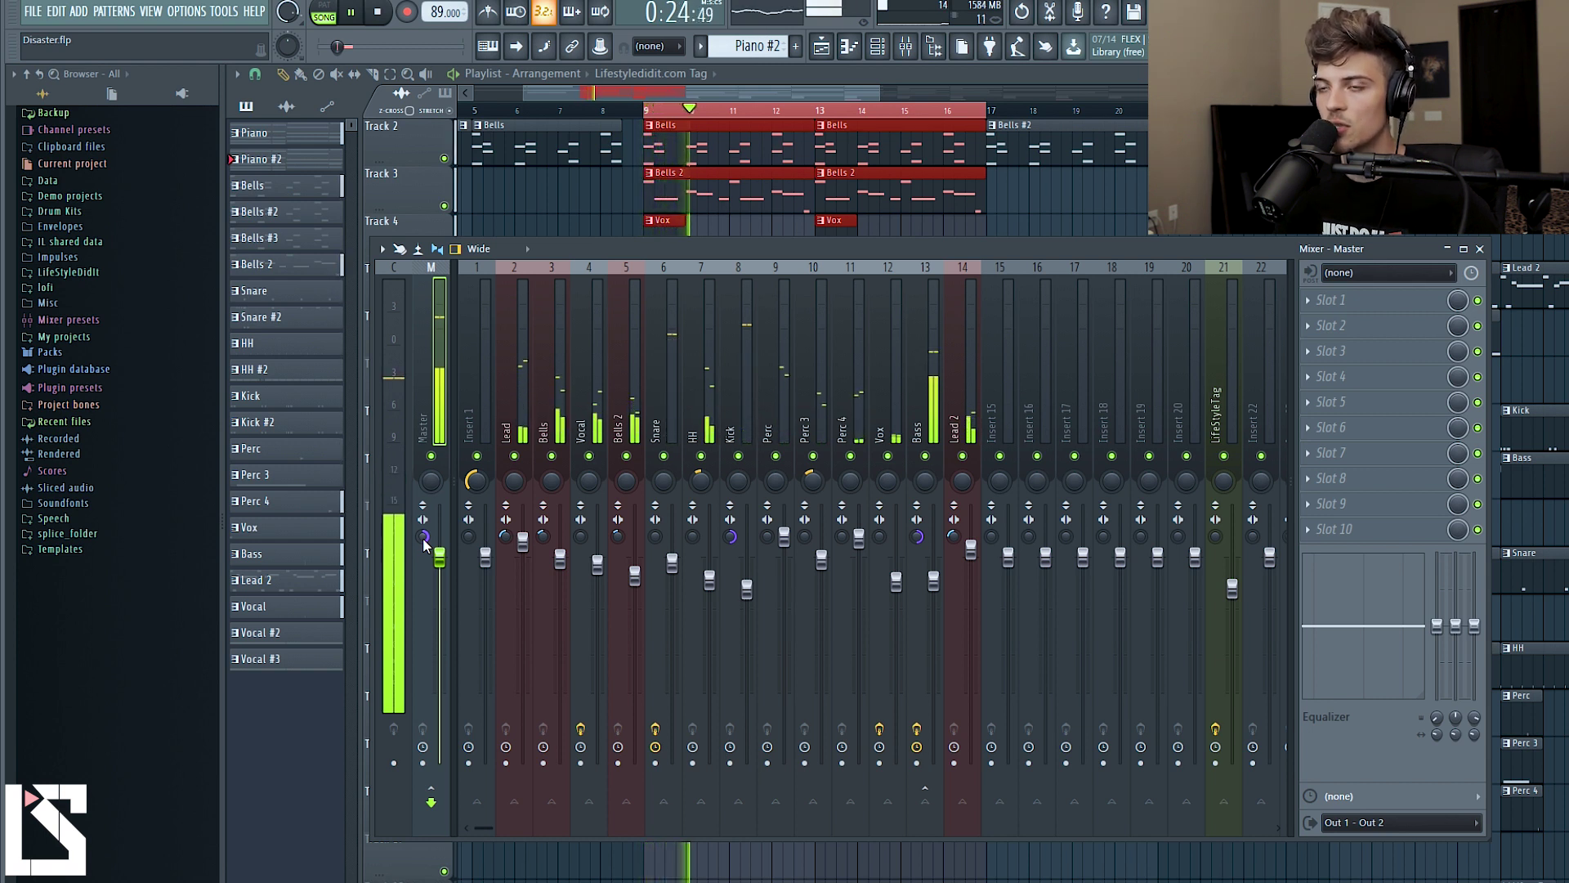
key(space)
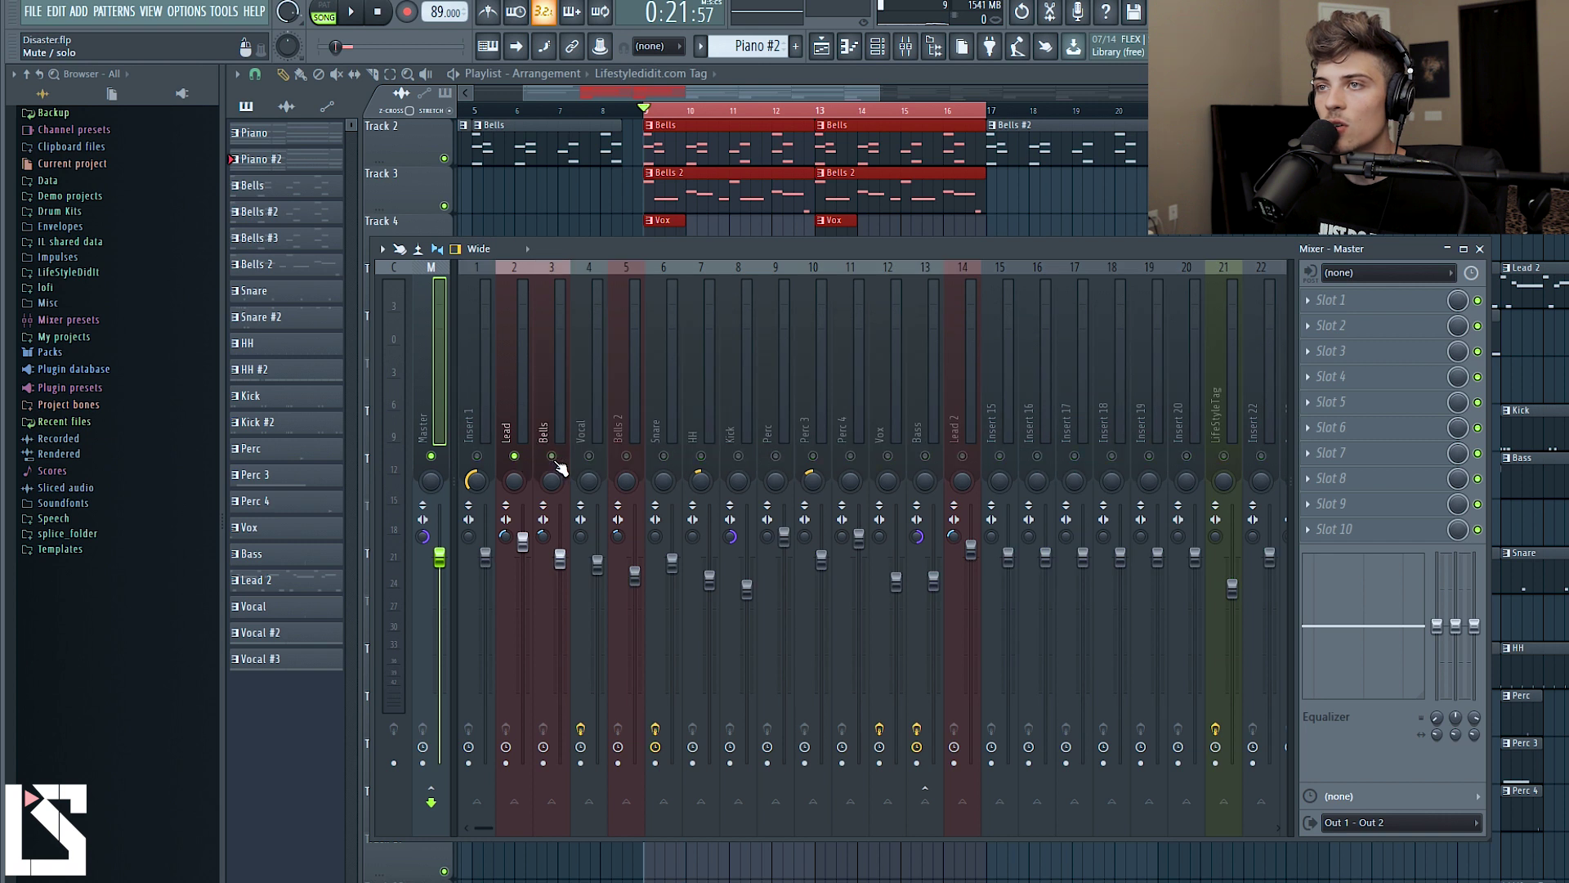
right_click(626, 456)
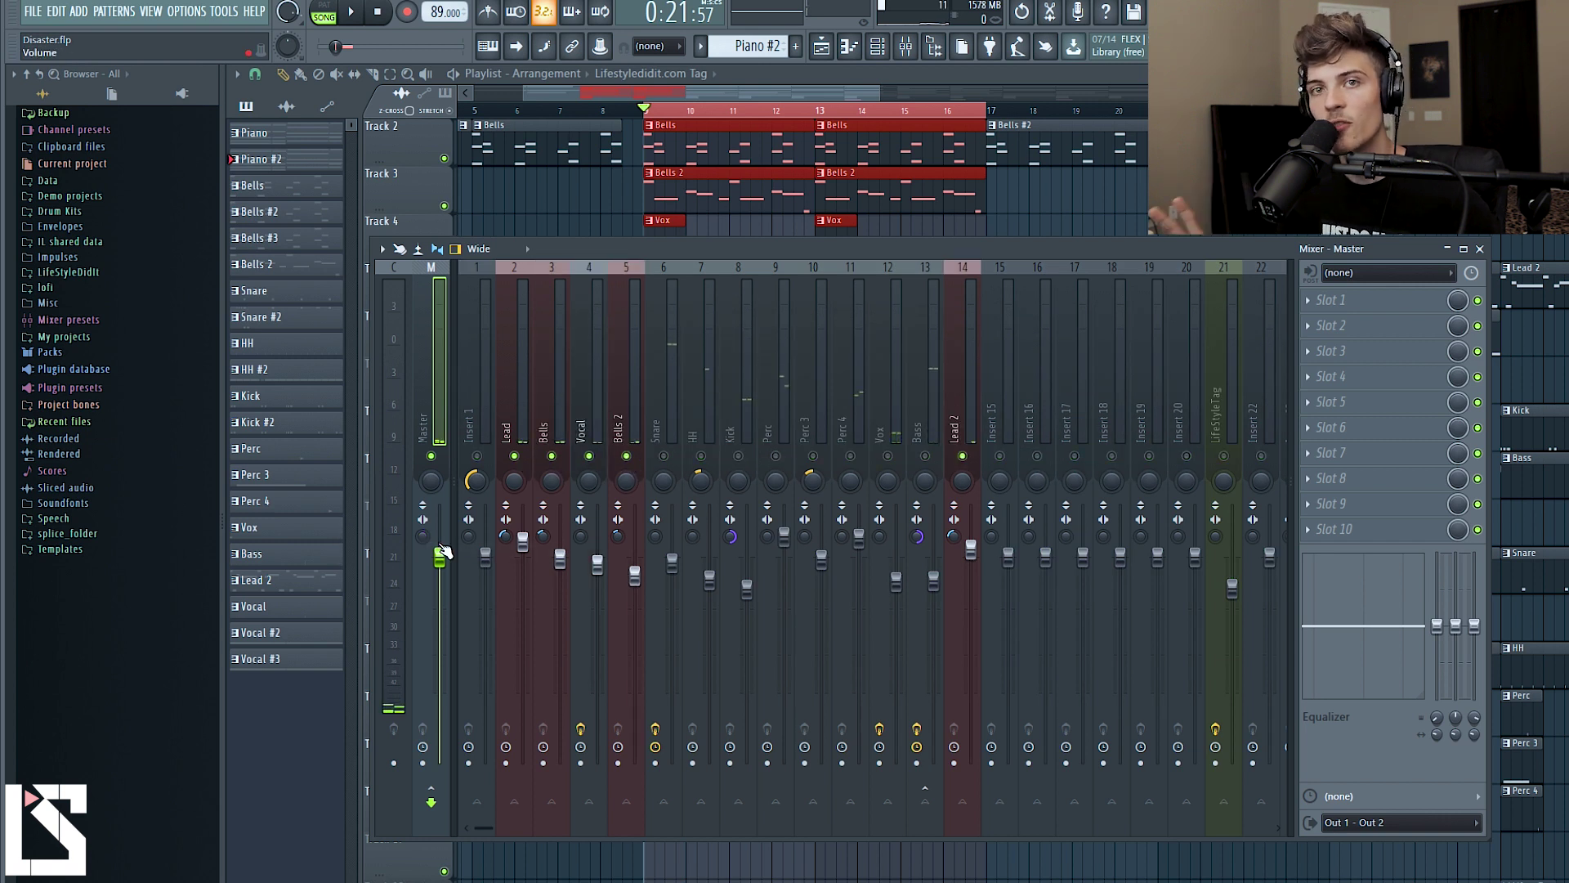
key(space)
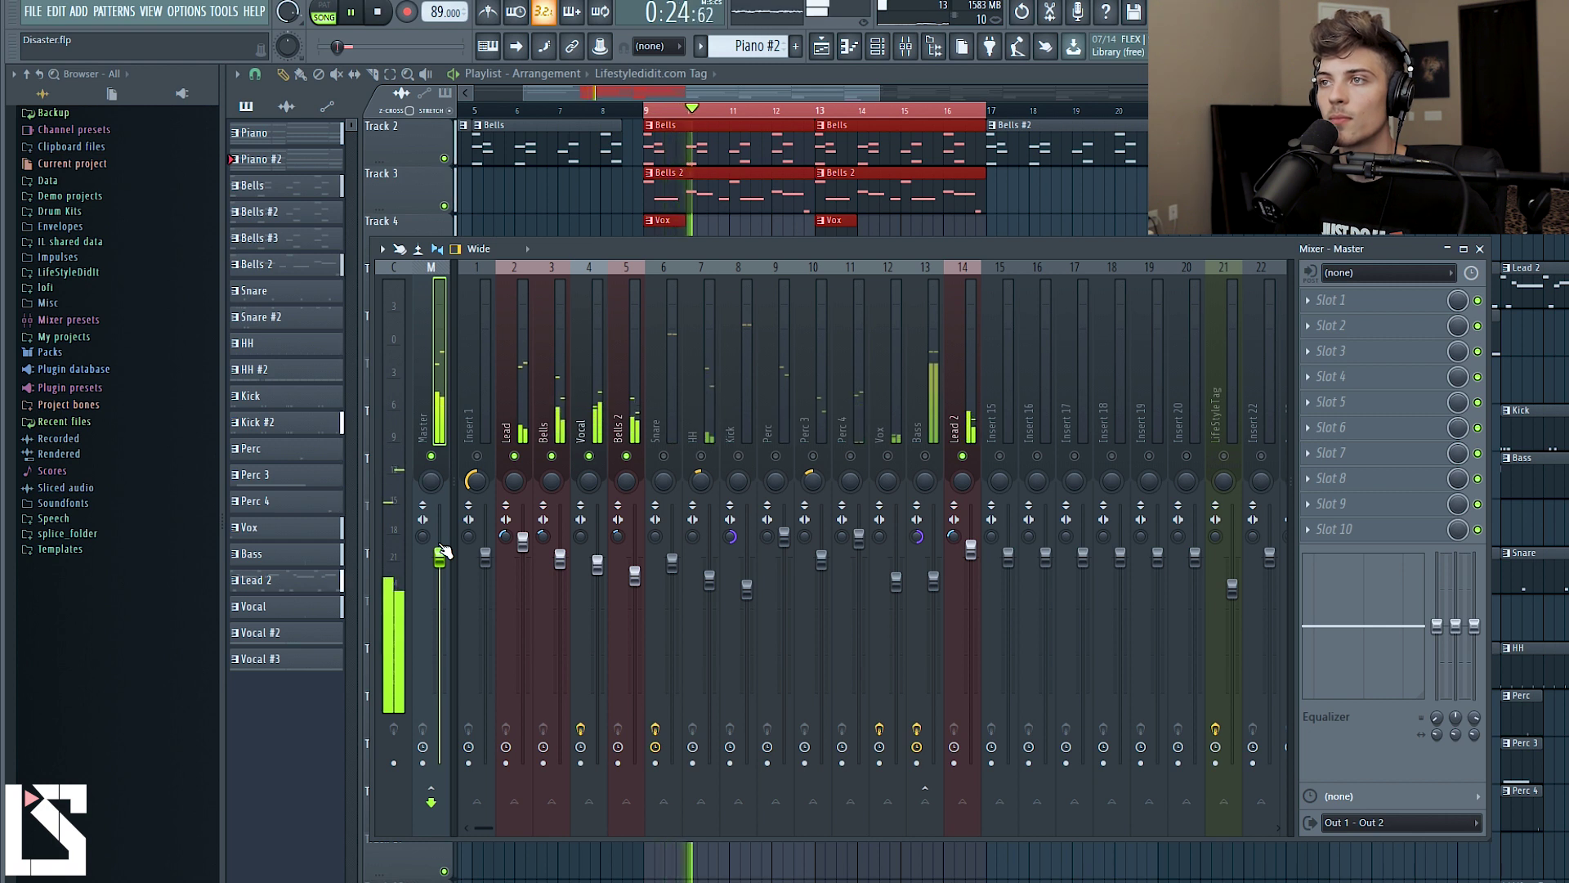
key(space)
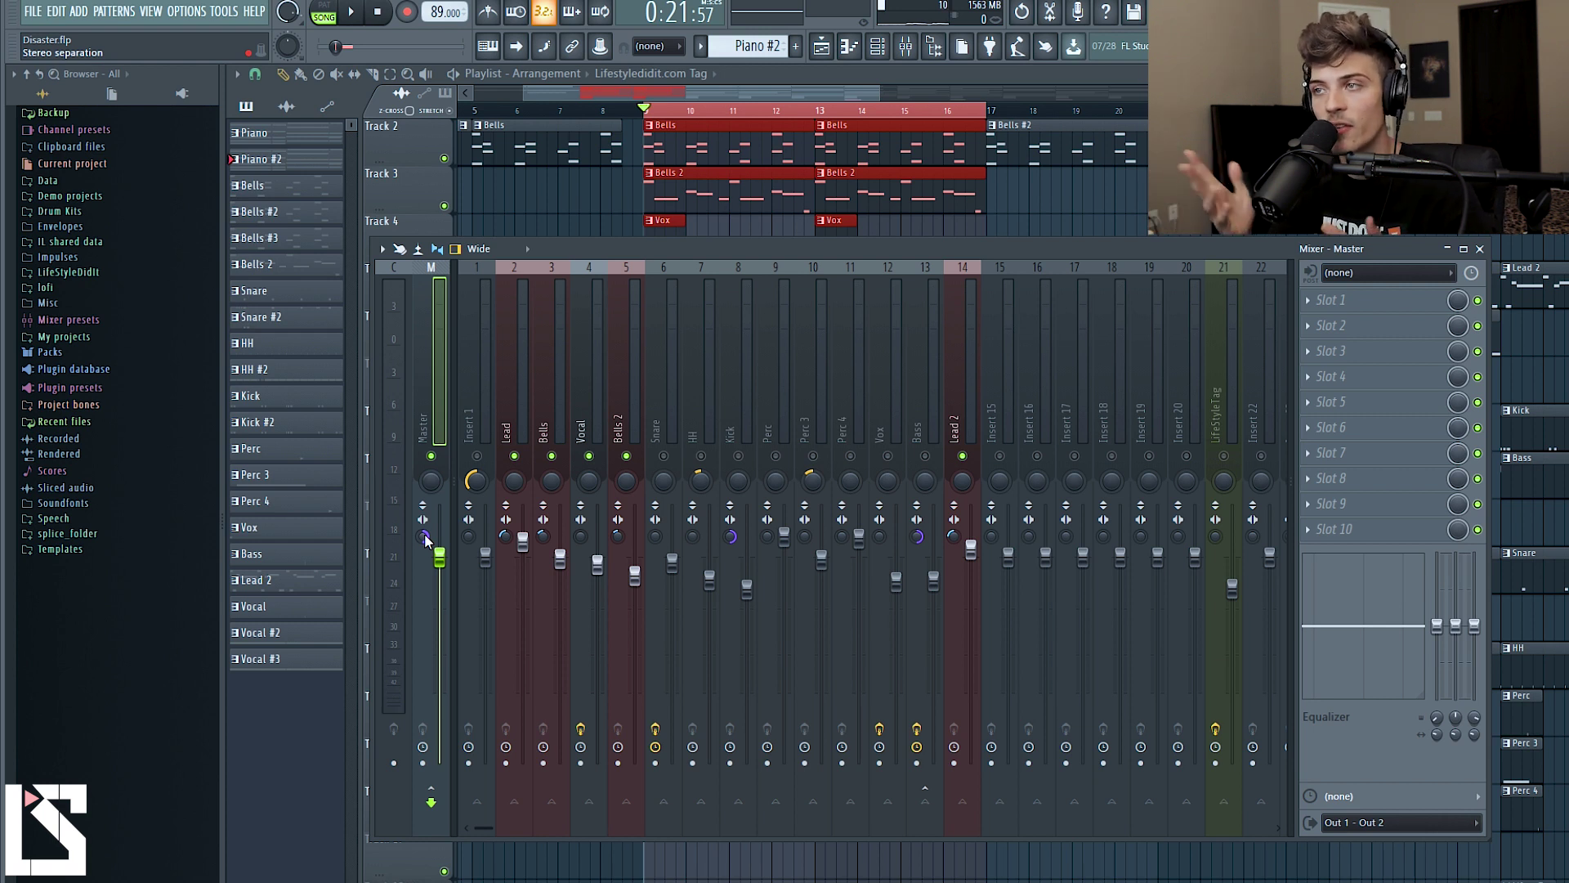
key(space)
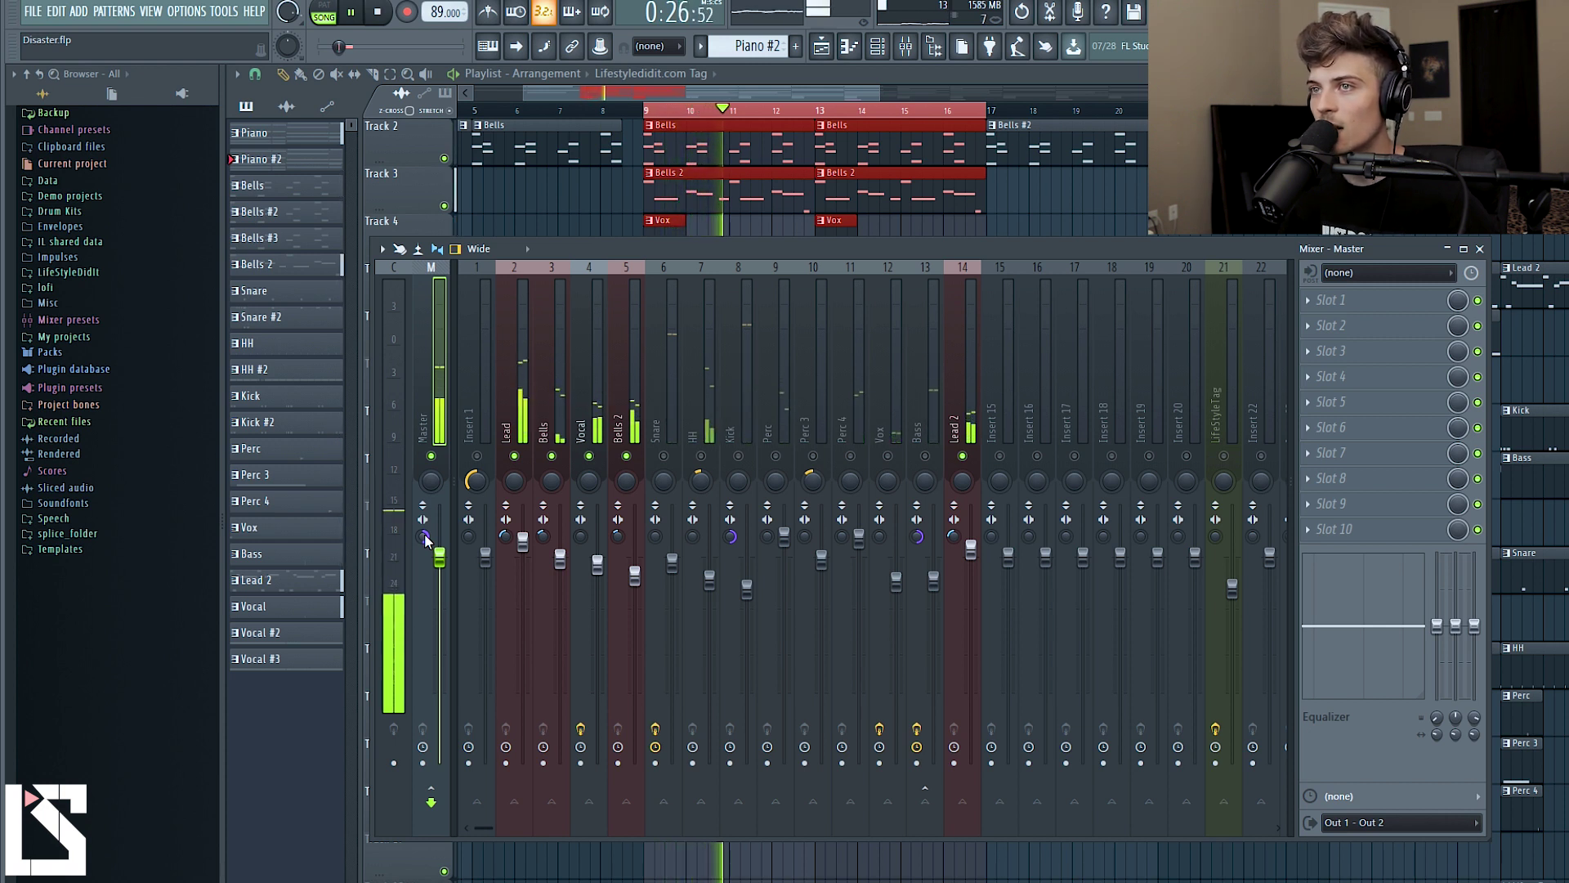
key(space)
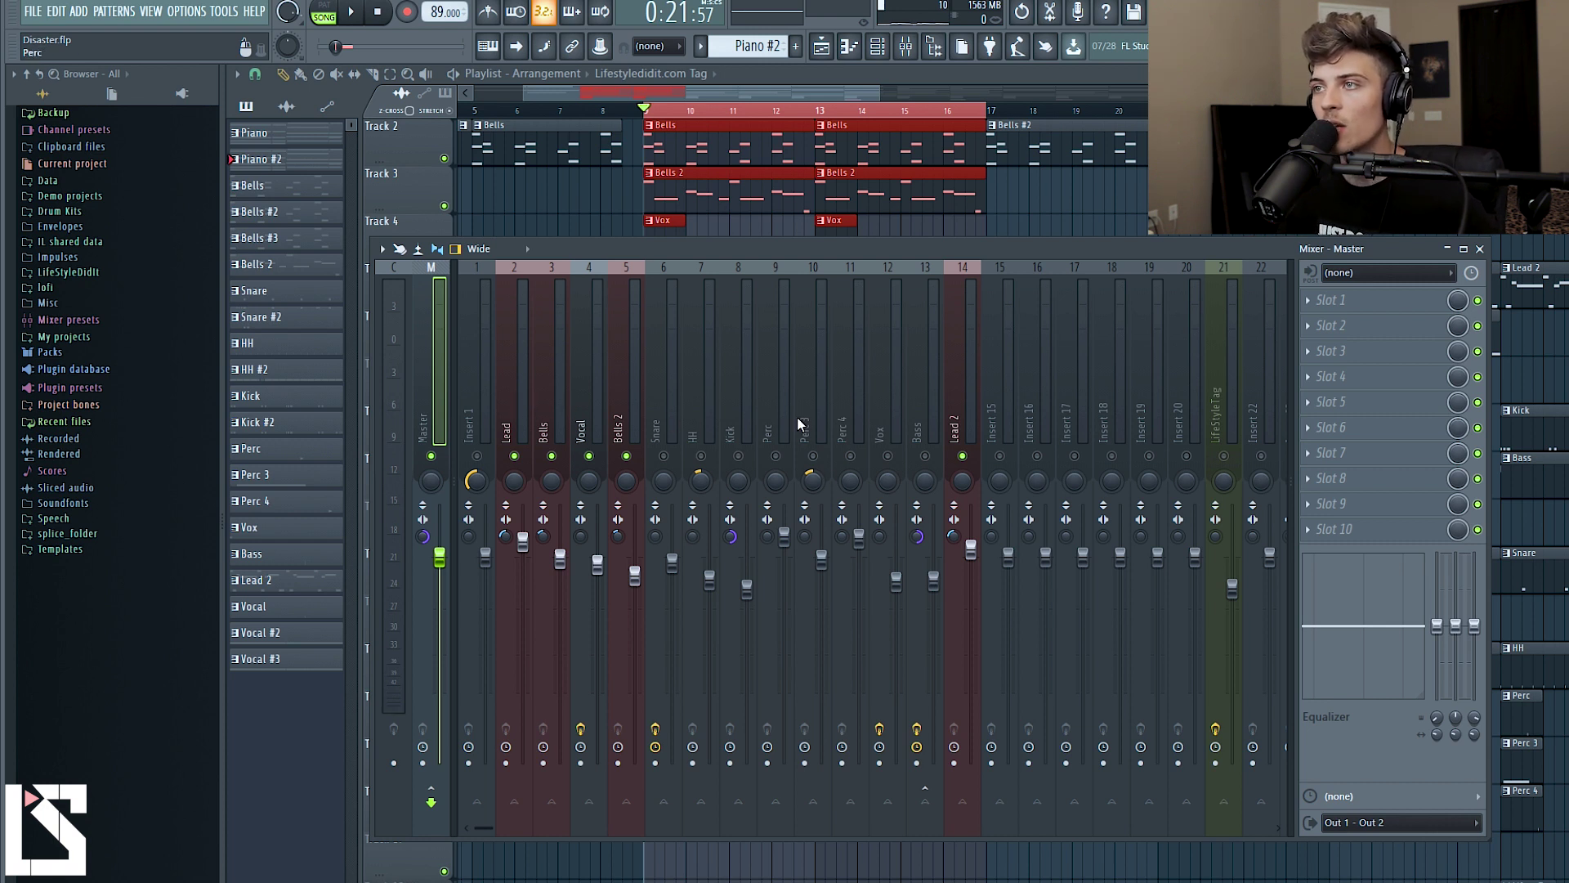
Turn the Bass channel fader down to -2.9 dB during playback.
click(928, 473)
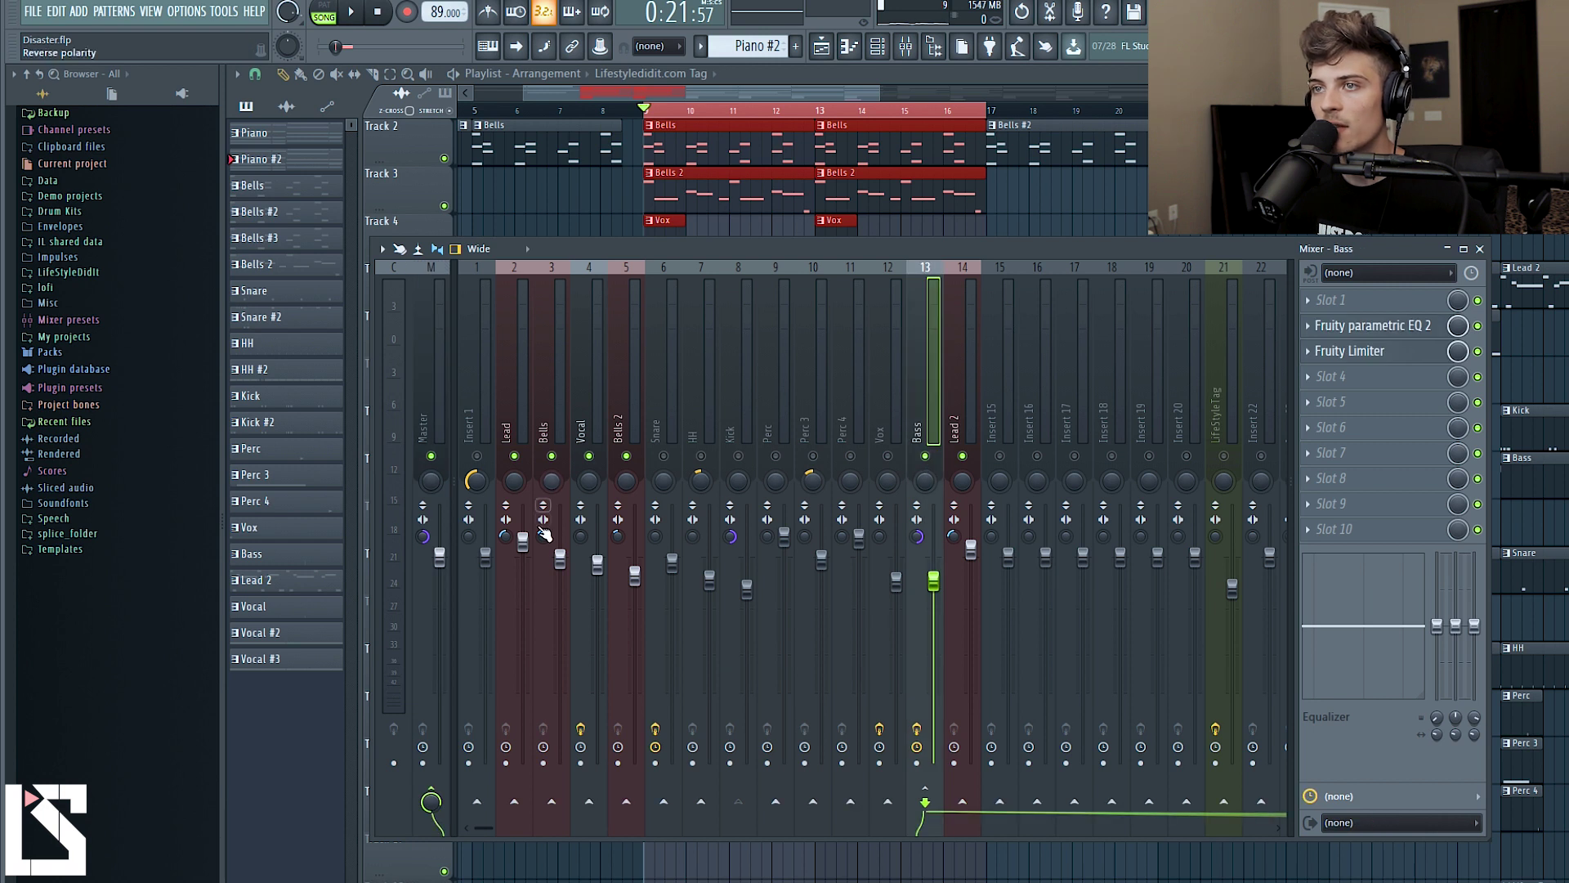
key(space)
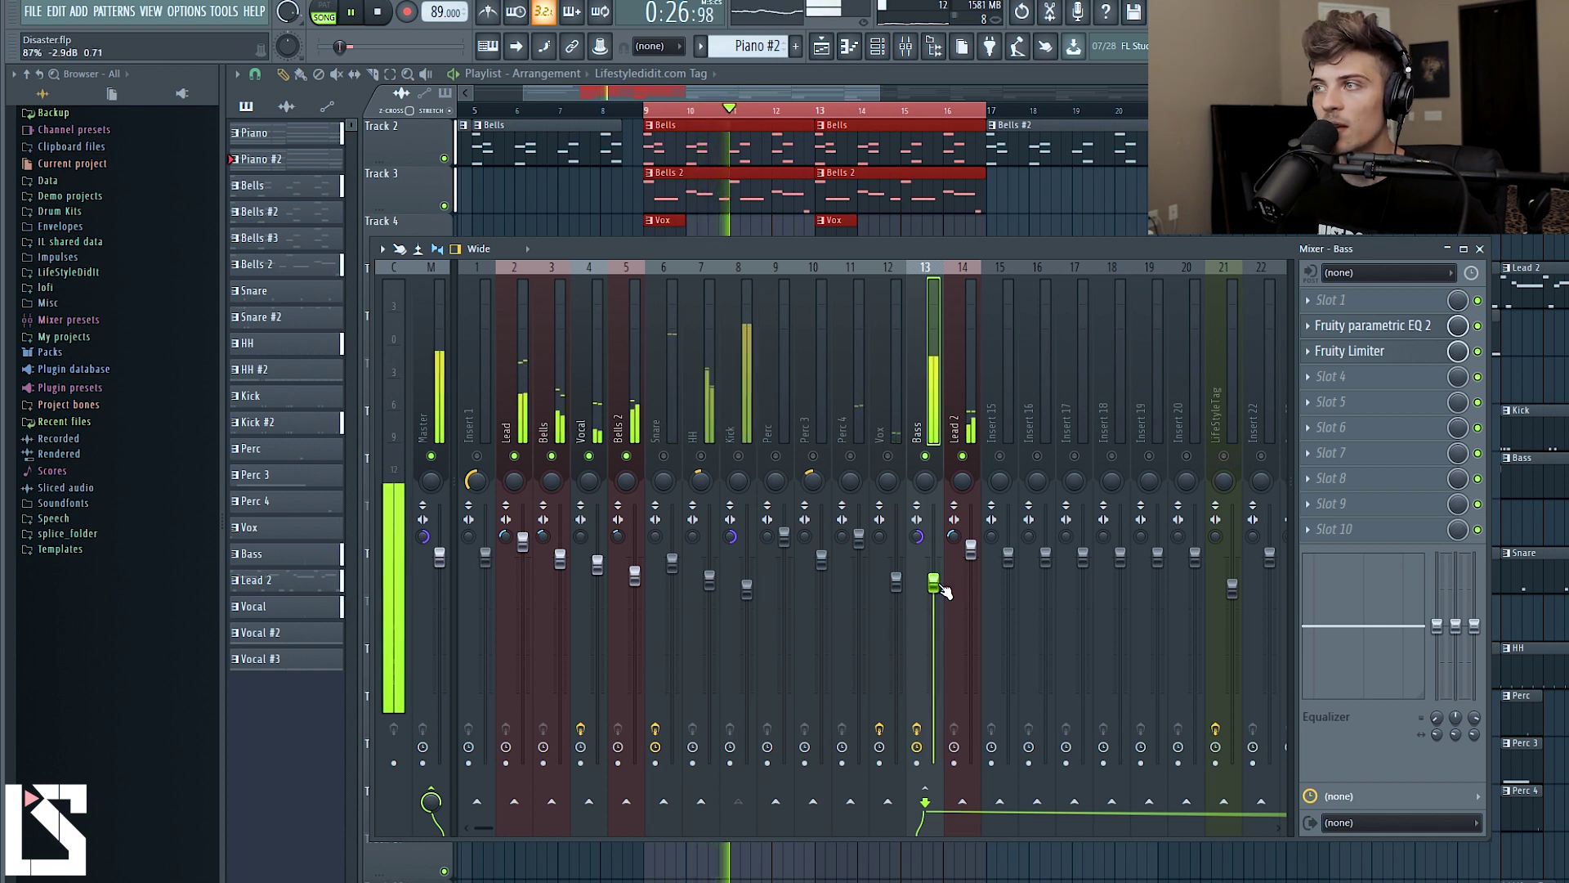
drag(938, 581, 944, 591)
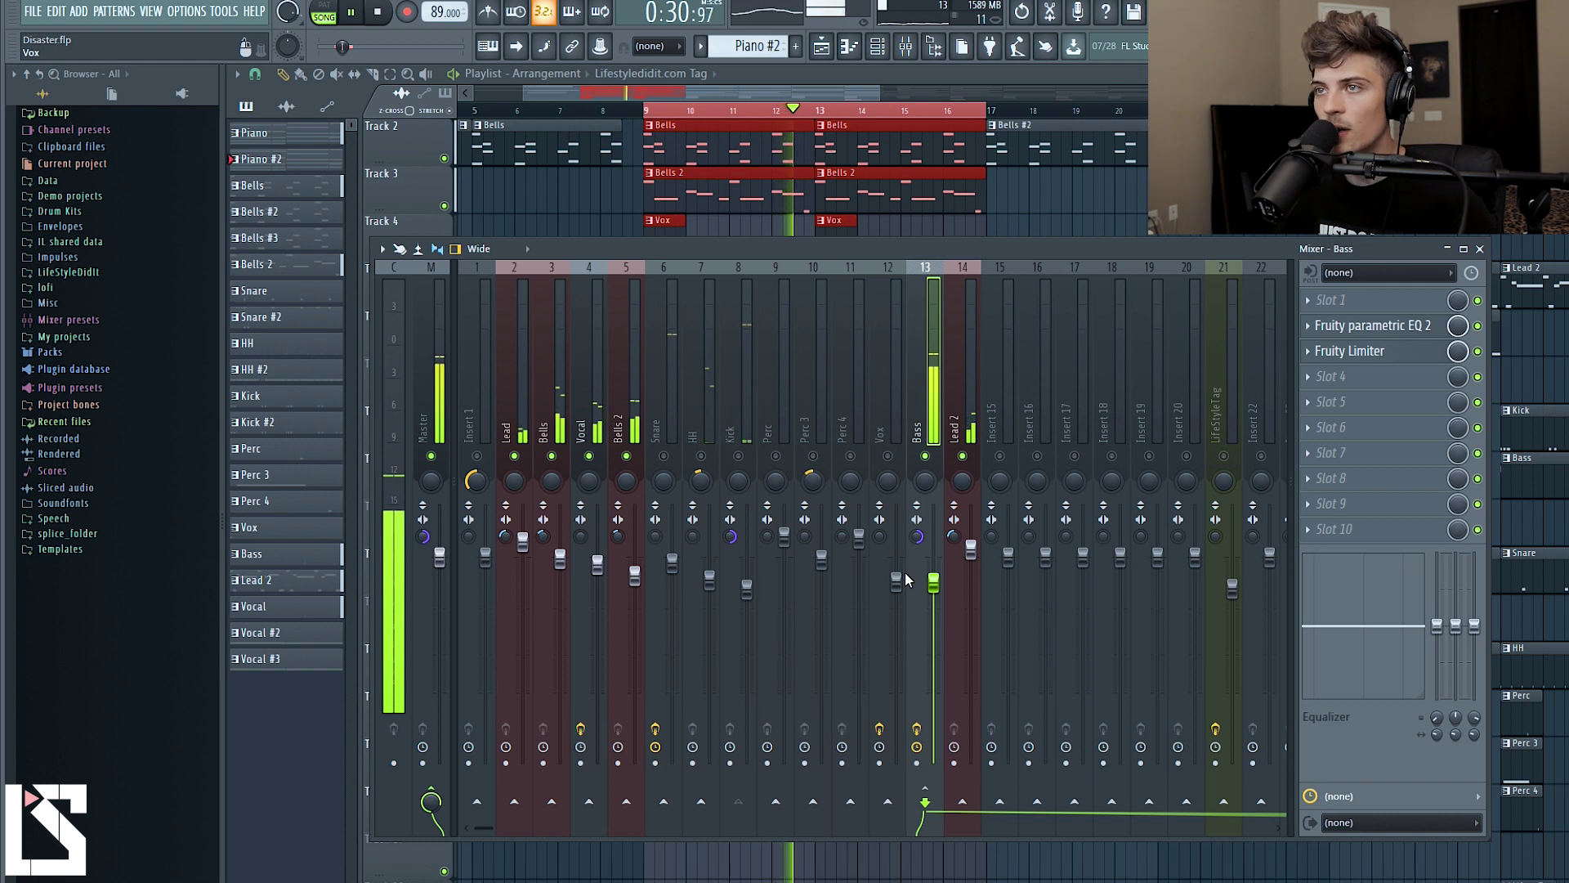
Switch to the Lead channel, re-enable Bells, and stop playback.
click(511, 413)
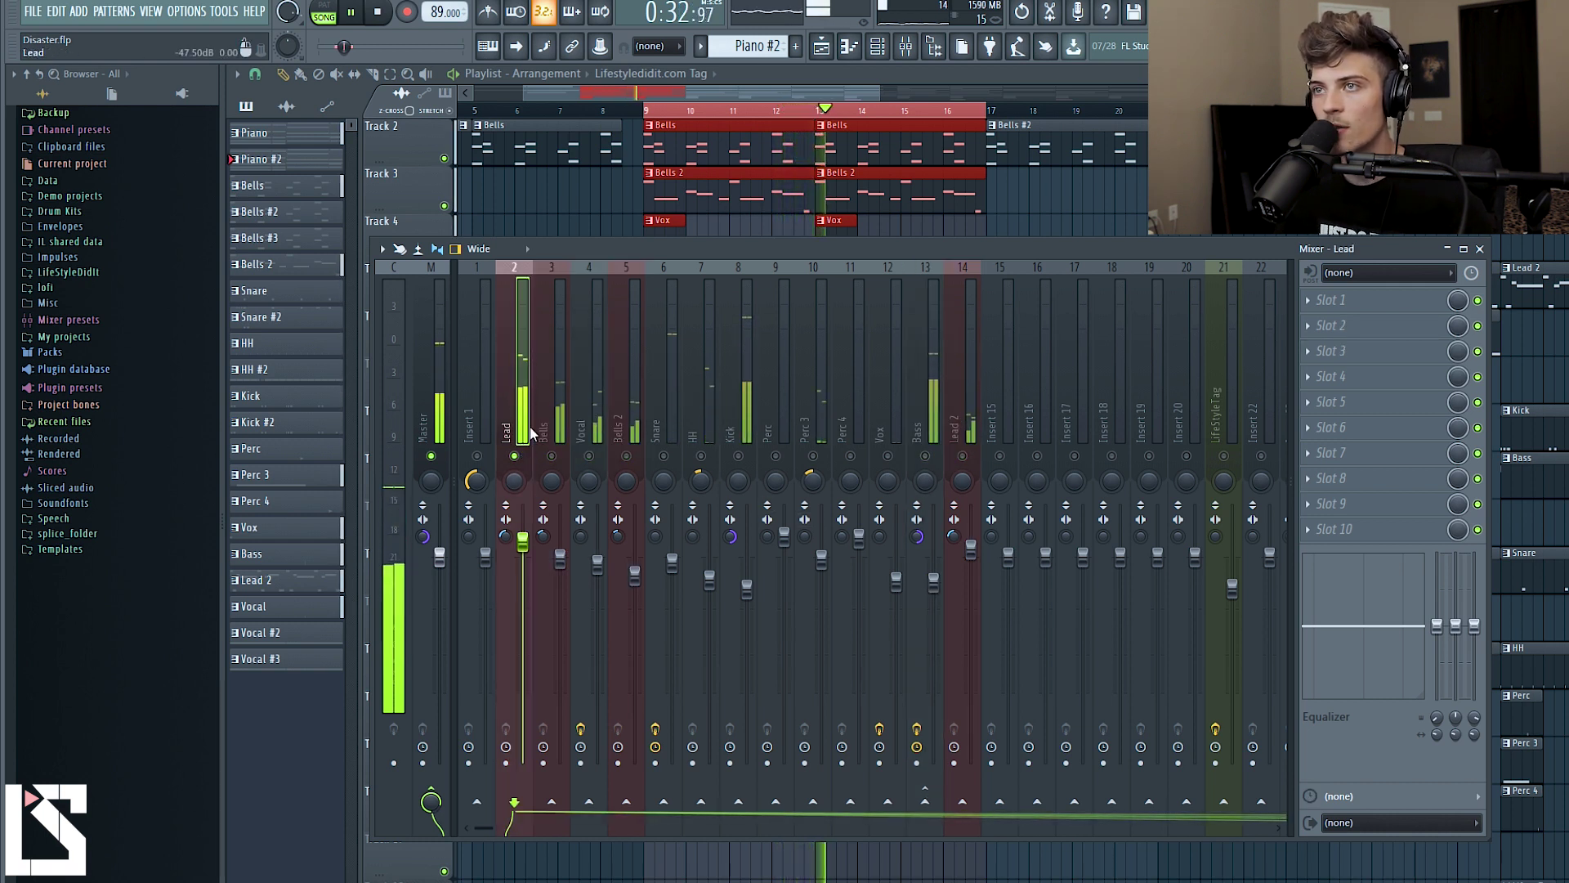
click(552, 456)
key(space)
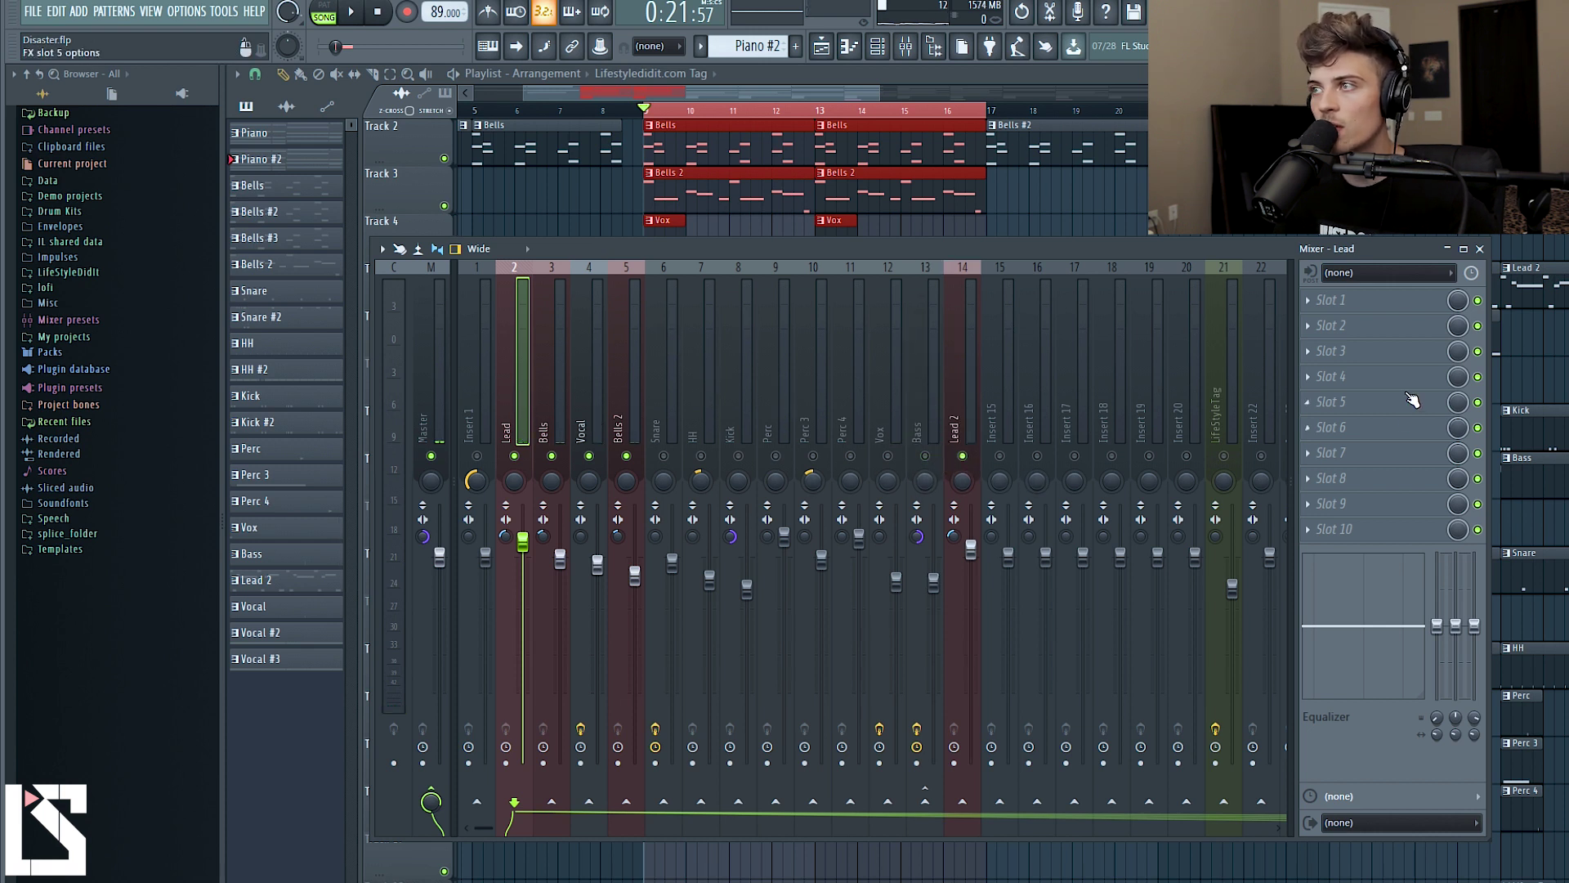
Load Fruity Parametric EQ 2 into the Lead channel's second effect slot.
key(space)
click(1325, 331)
mouse_move(1389, 349)
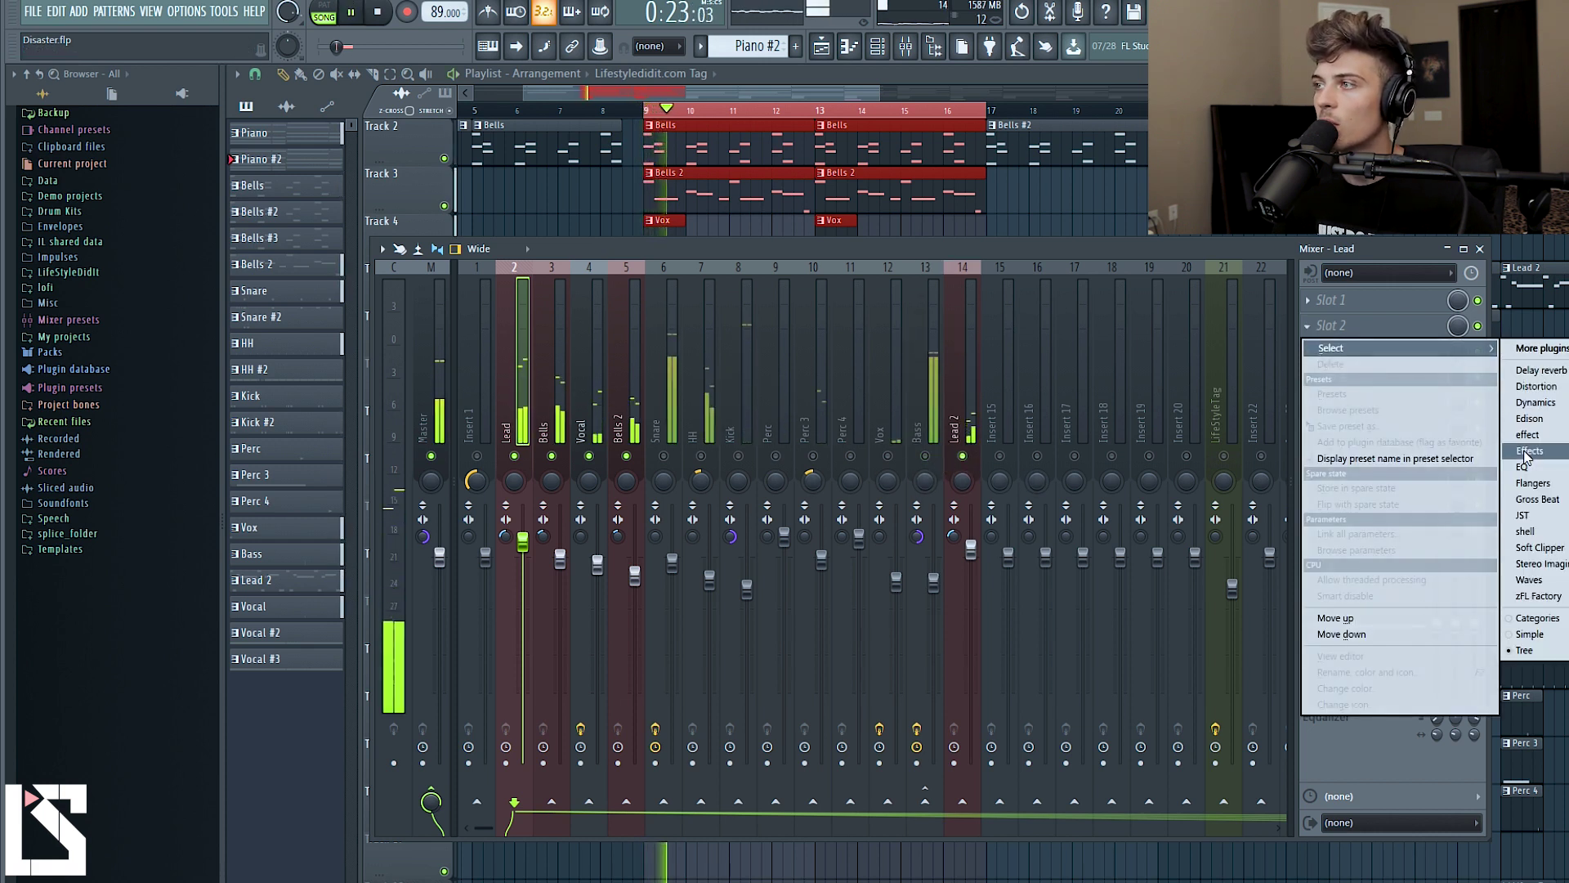
mouse_move(1529, 479)
click(1439, 469)
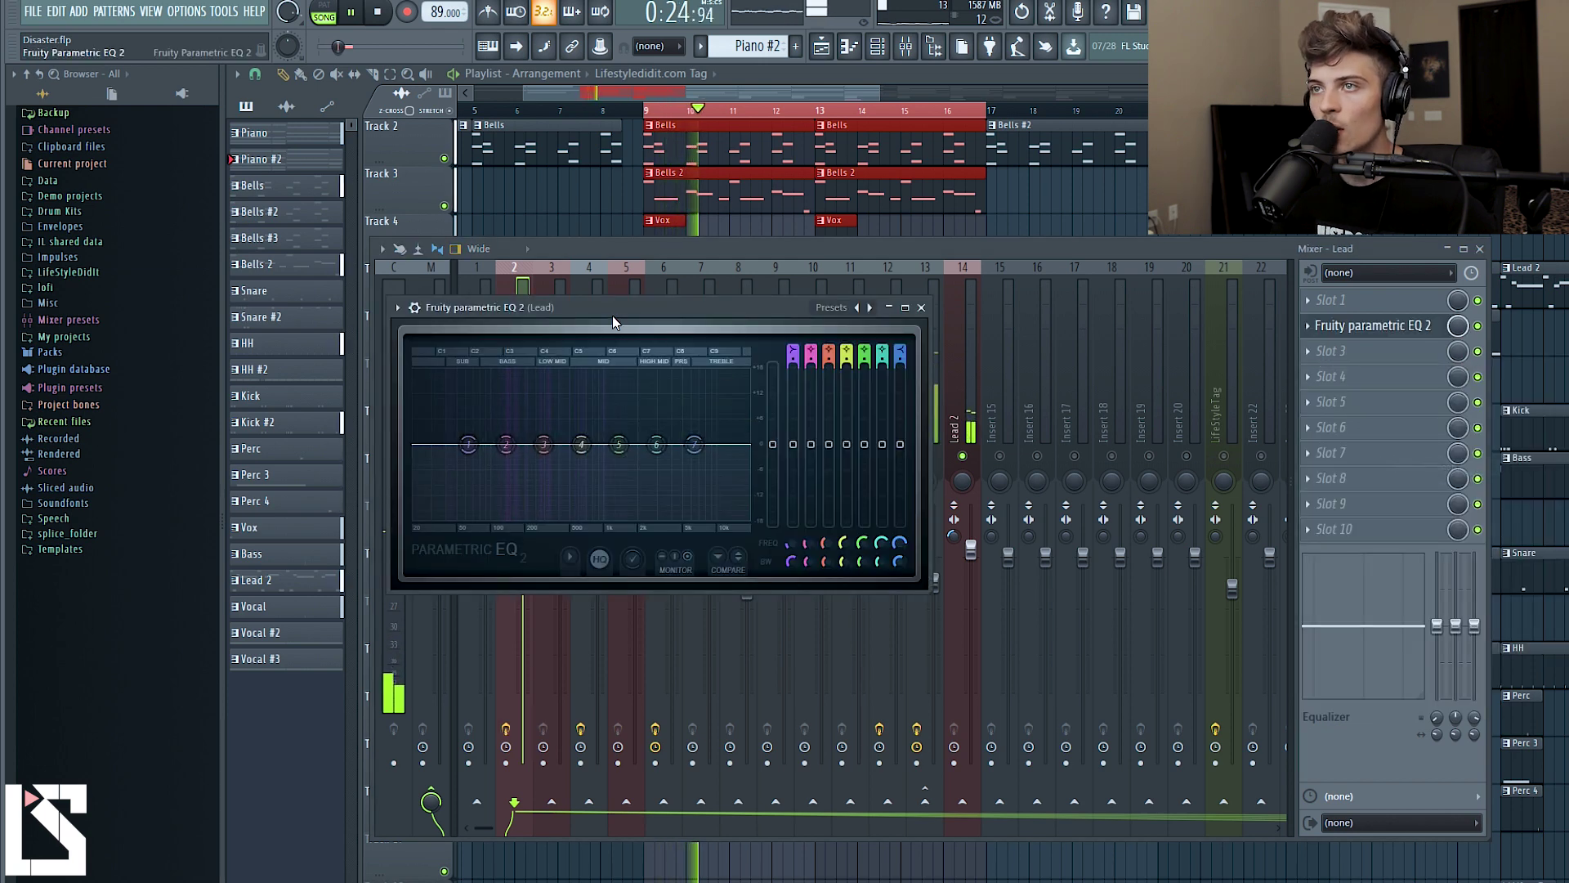
drag(618, 308, 828, 294)
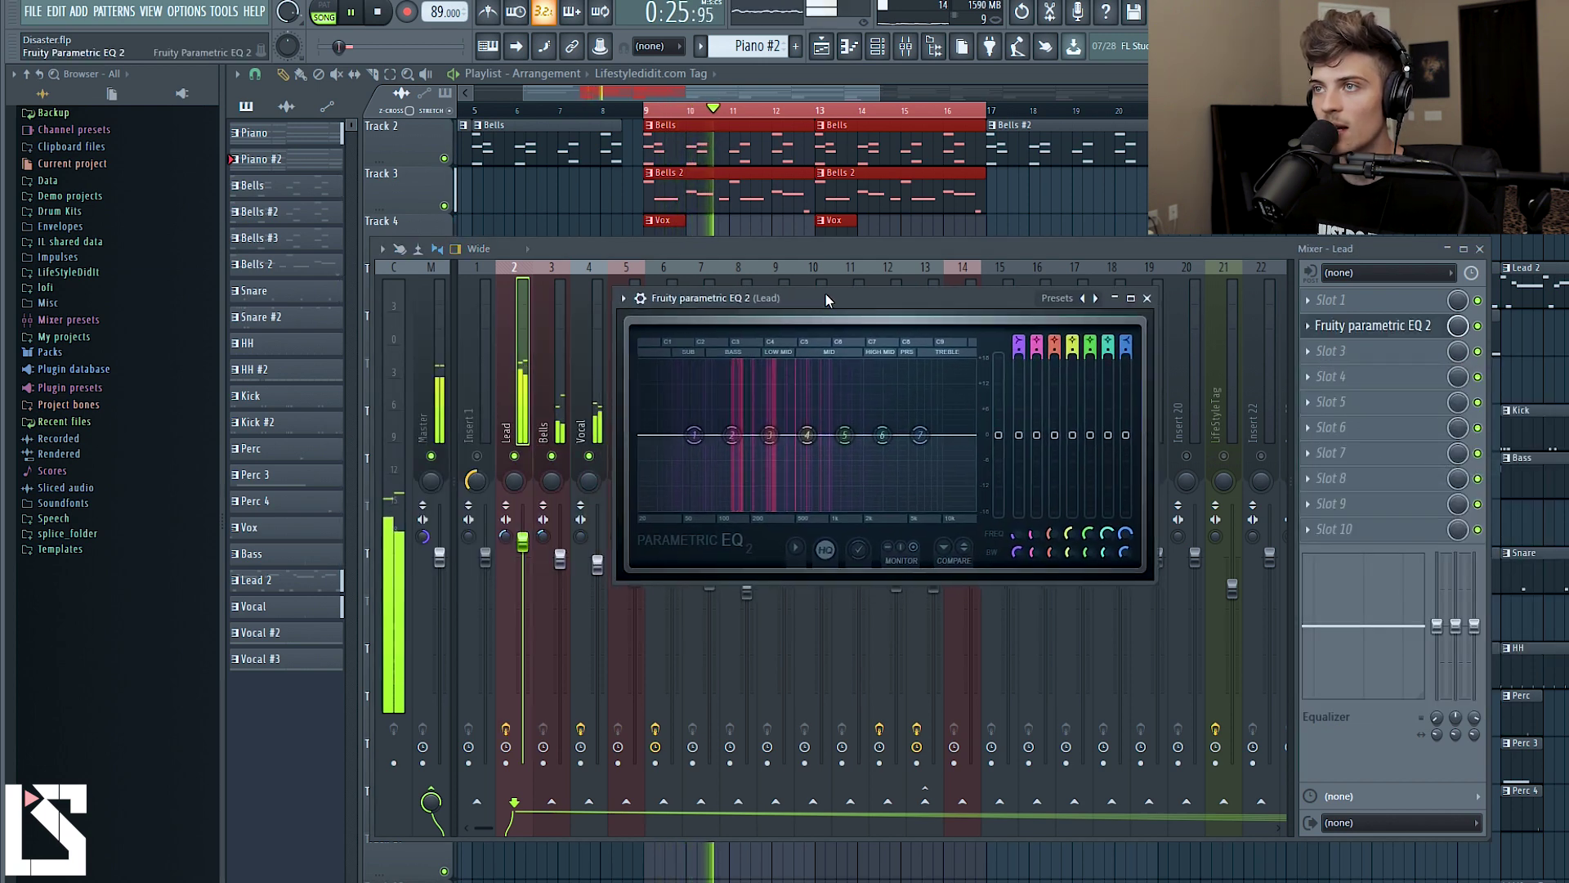
Apply the Low Cut preset and raise its cutoff to about 108 Hz.
click(1058, 298)
click(1091, 342)
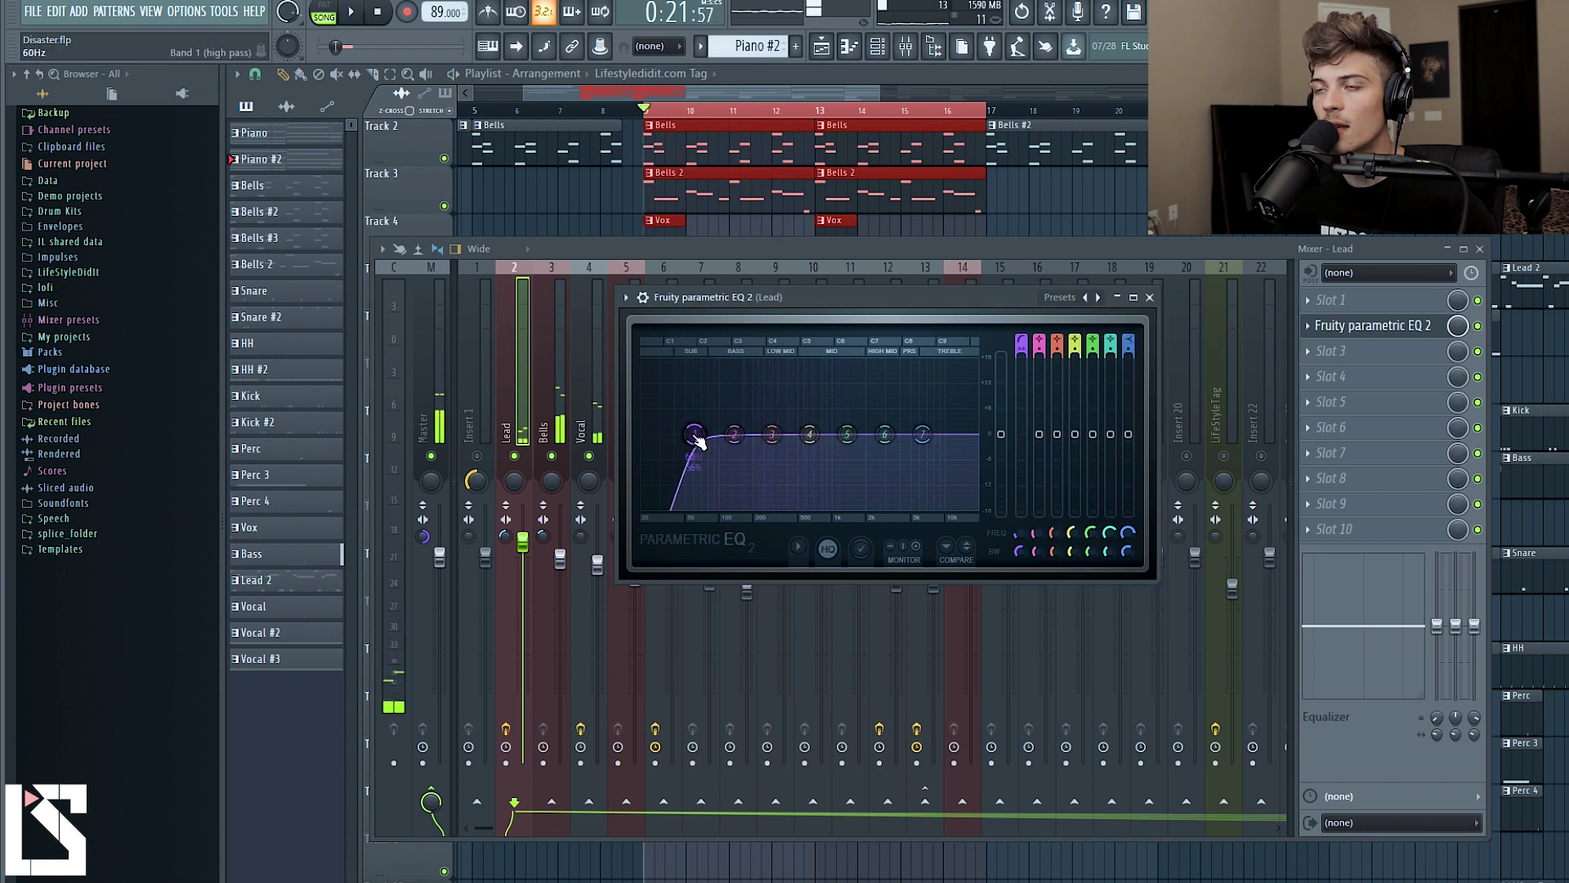
key(space)
drag(694, 434, 723, 434)
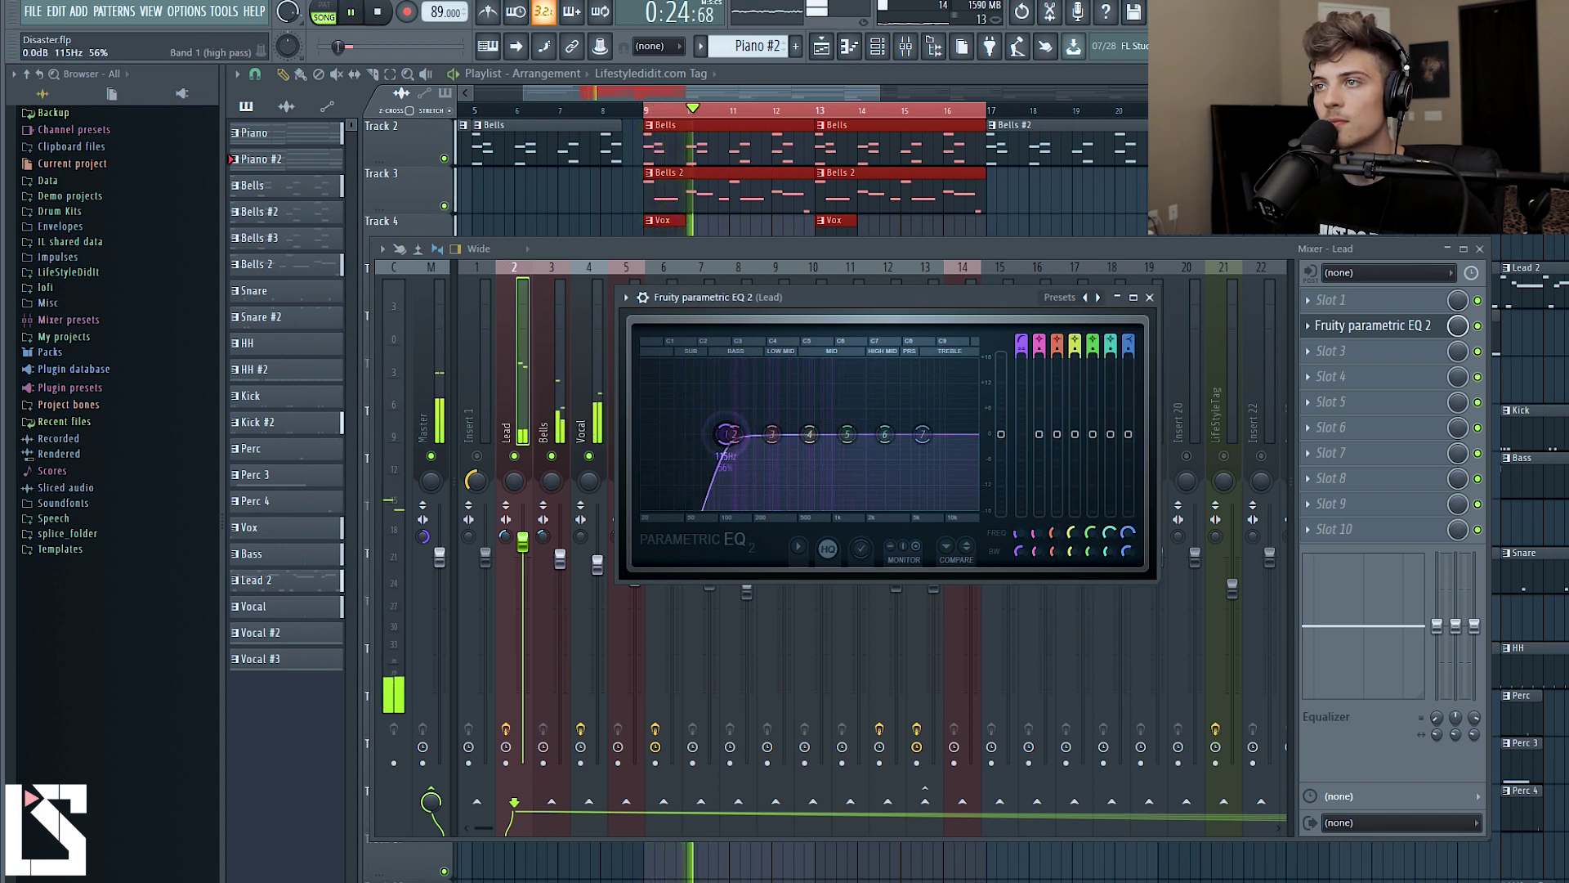
drag(730, 302, 838, 212)
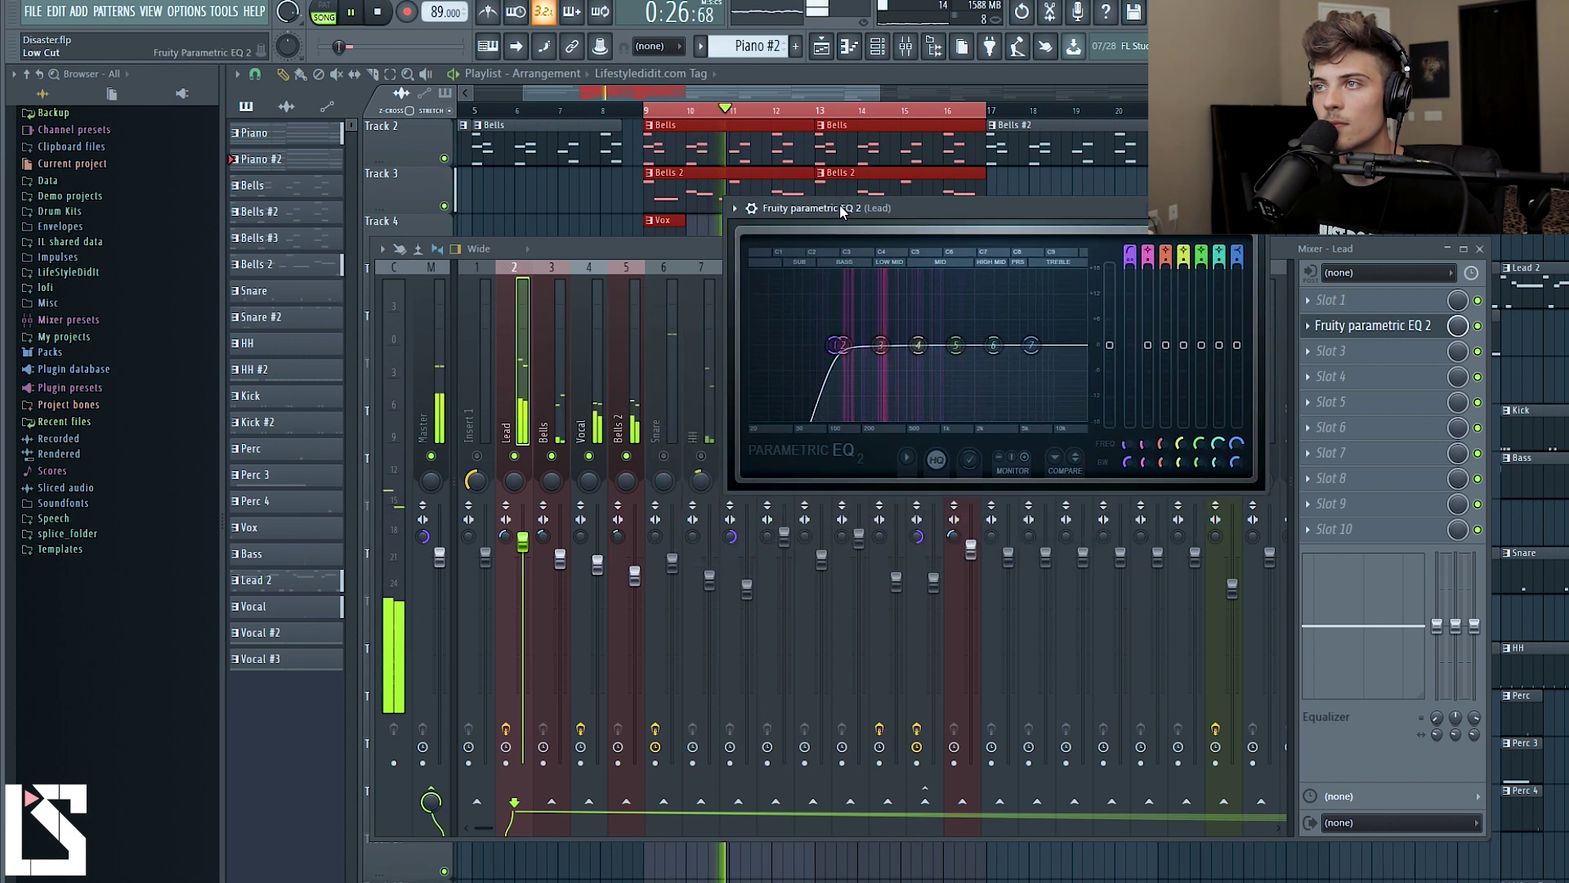
click(568, 396)
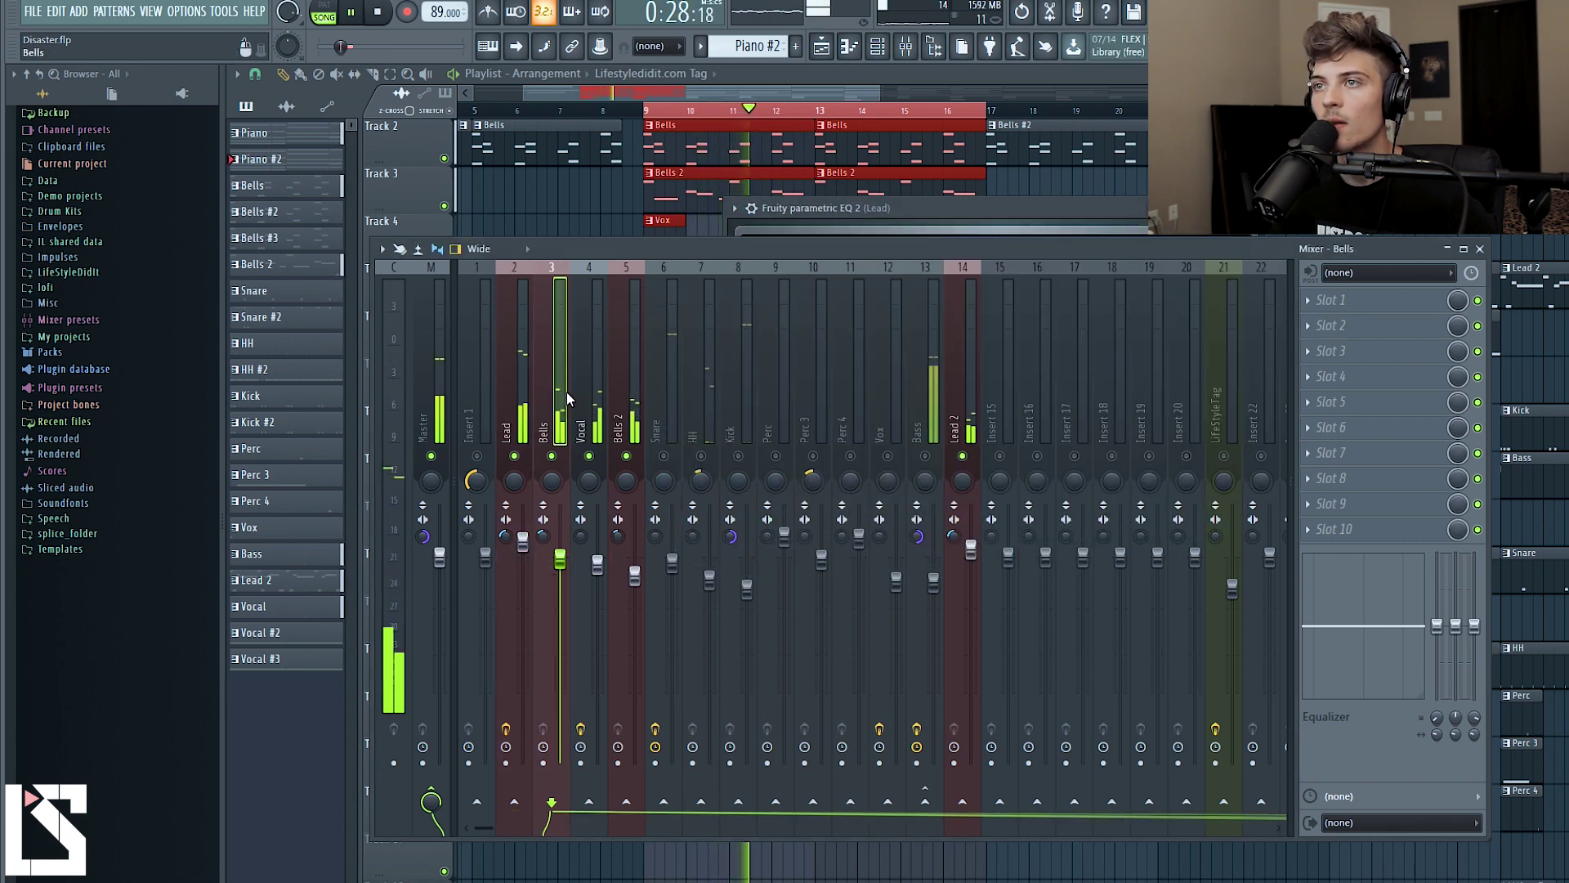
Solo Bells, then bring three other channels back alongside it.
right_click(552, 456)
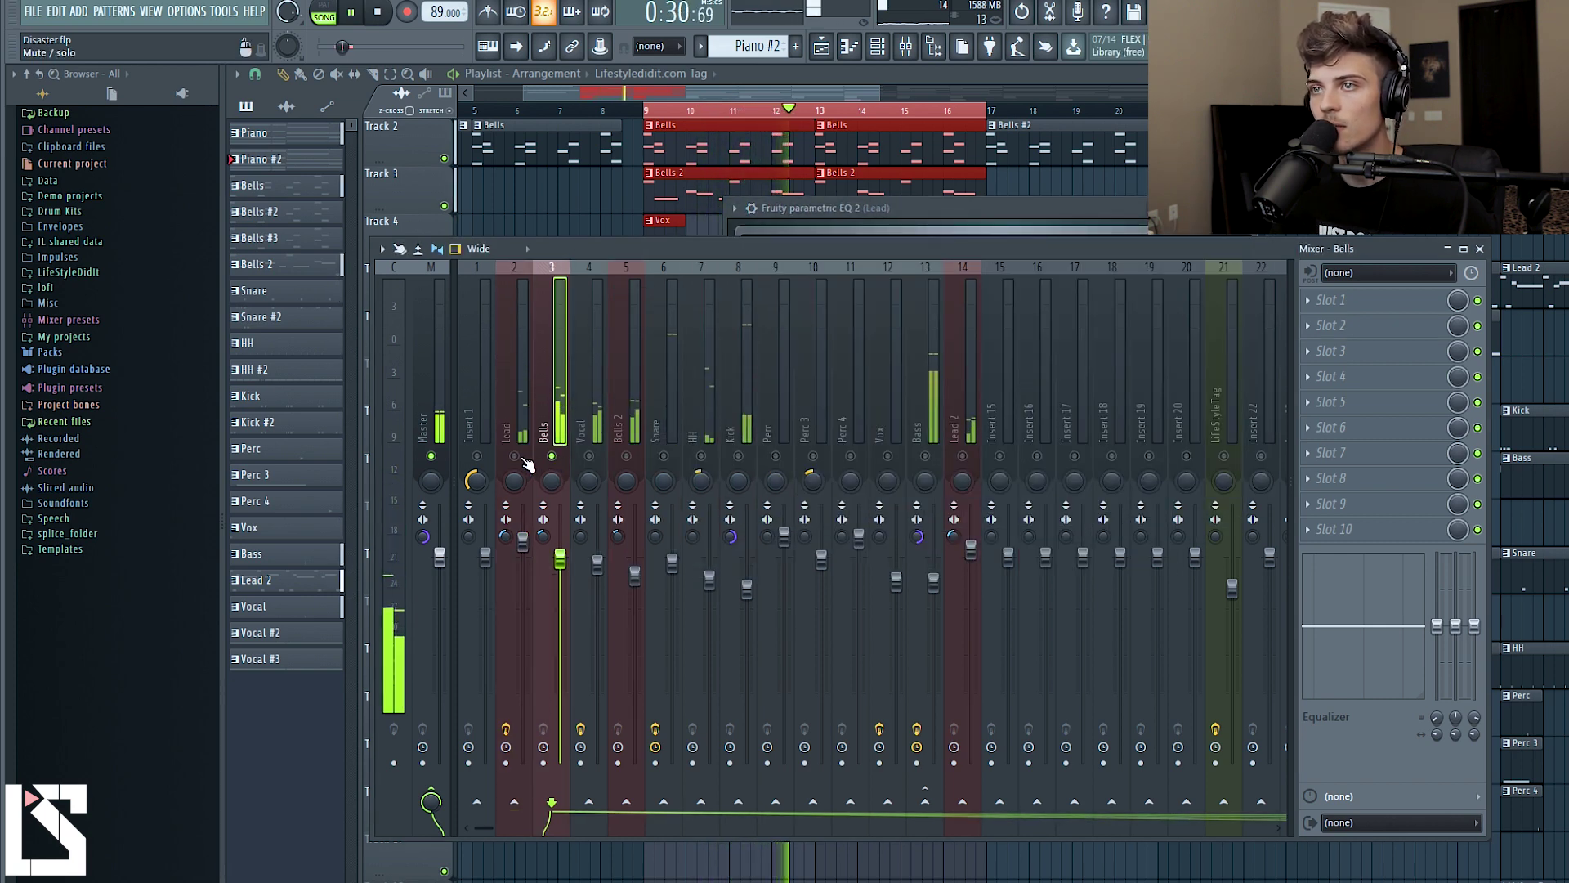
click(514, 455)
click(588, 456)
click(664, 456)
Move the Lead EQ's band 3 to a -2.9 dB cut at 314 Hz.
click(514, 376)
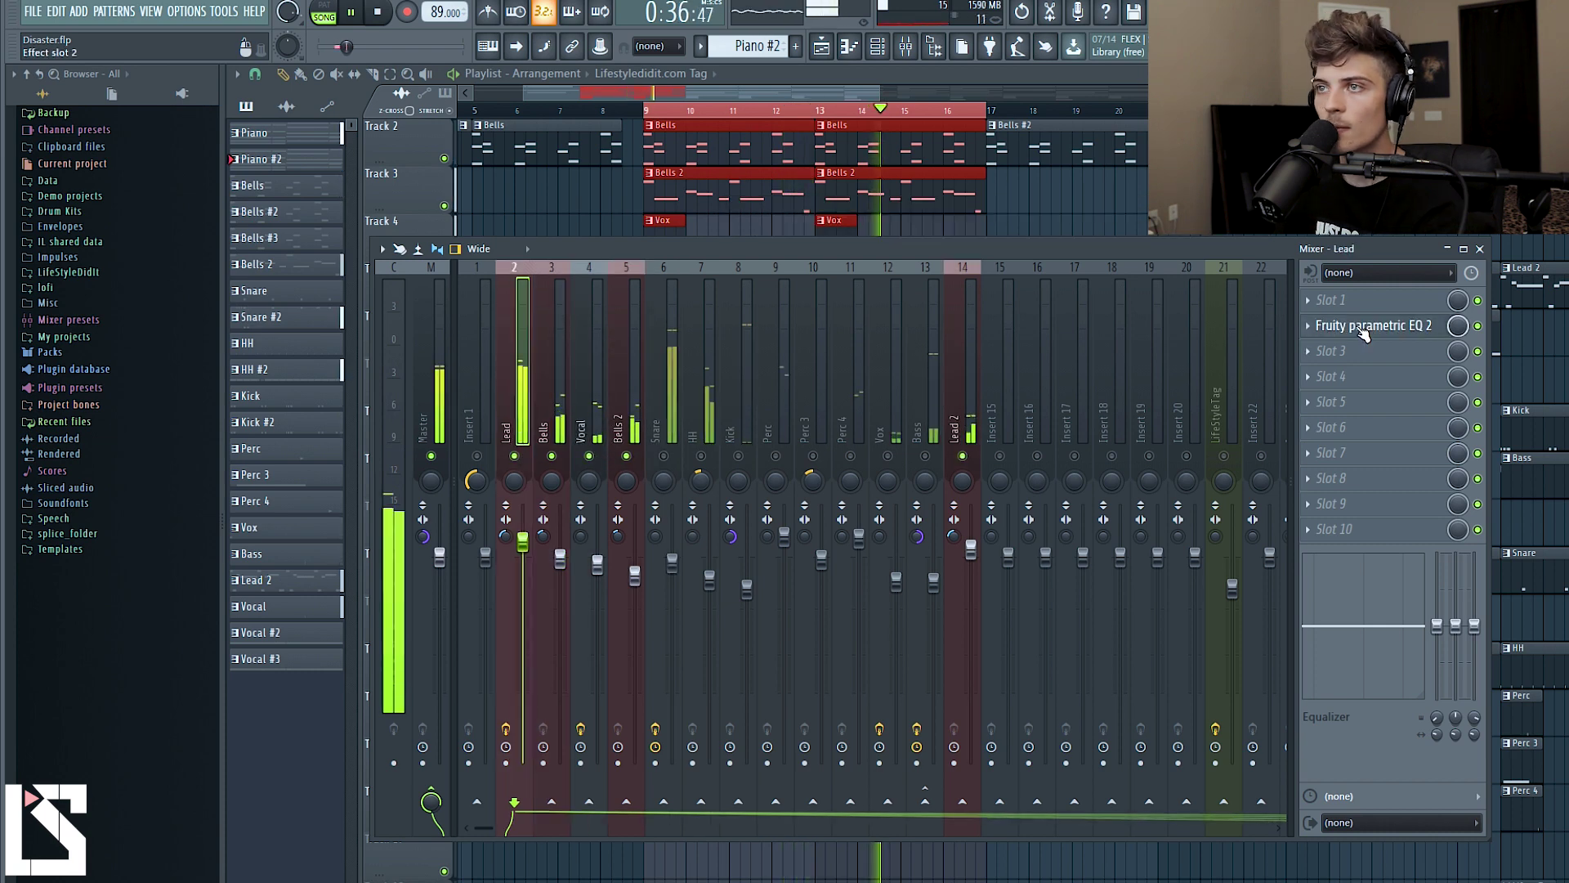
click(1373, 325)
scroll(882, 301, down, 3)
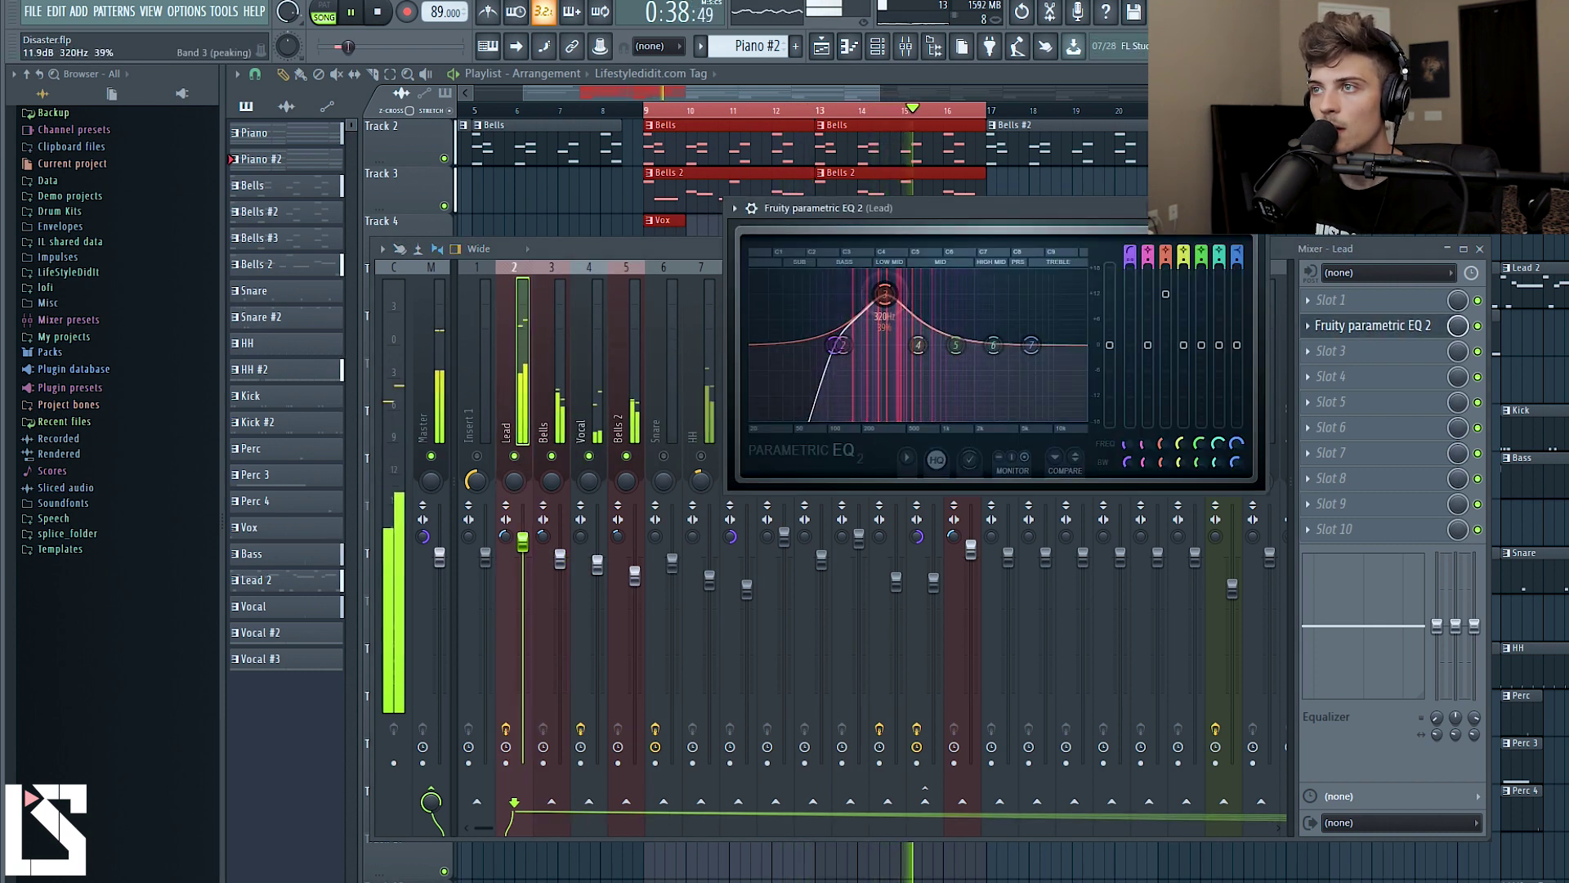
key(space)
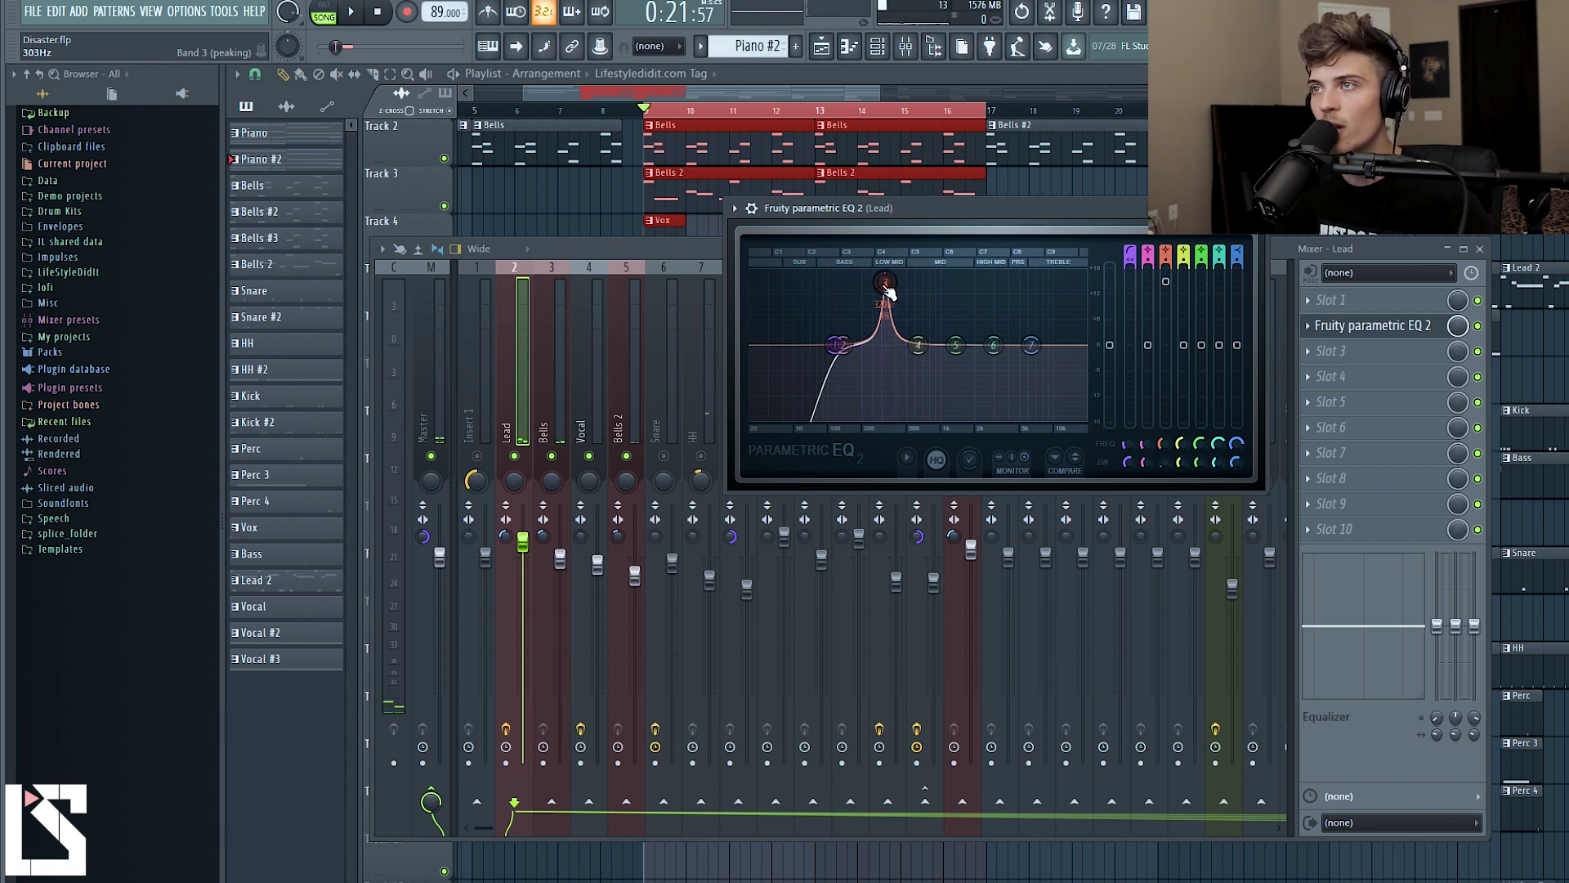
key(space)
drag(888, 292, 890, 298)
key(space)
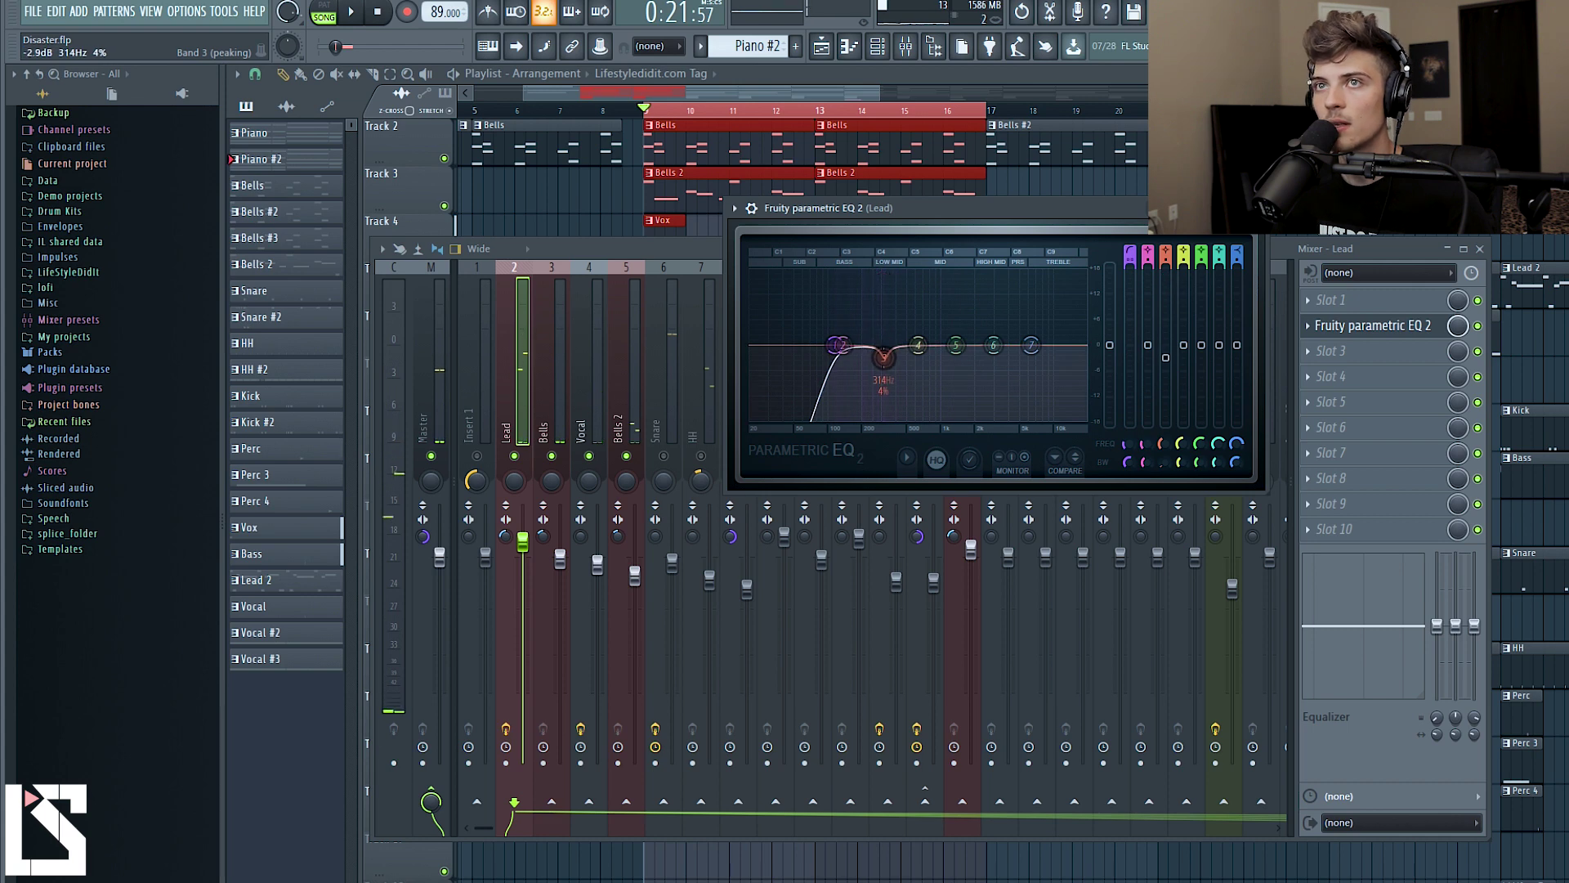
key(space)
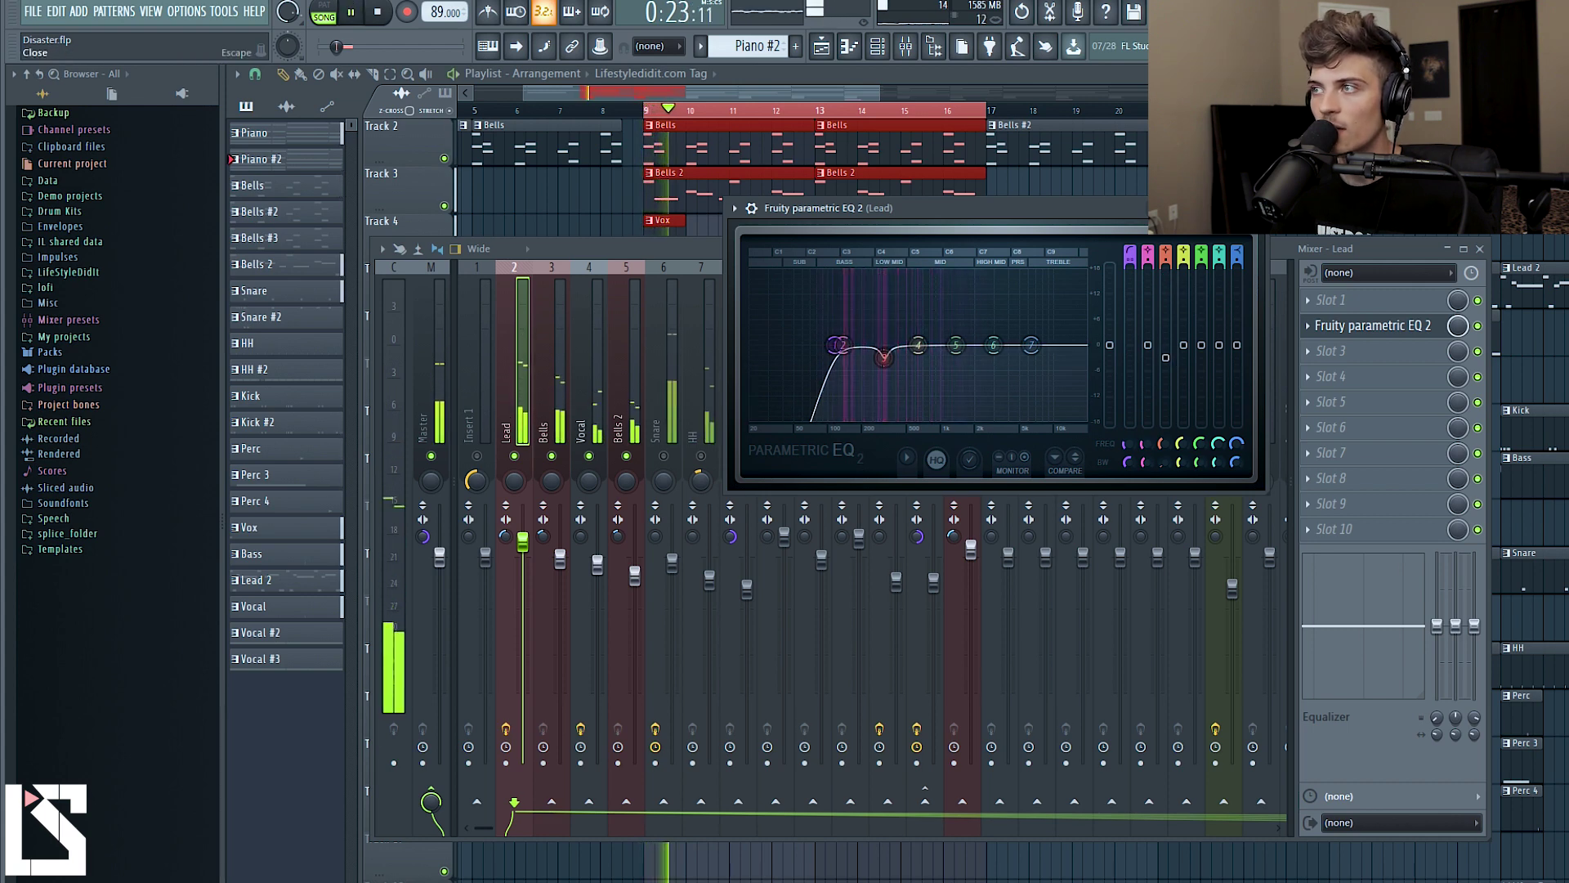
Close the Lead EQ and re-enable the Lead track's effects for comparison.
key(Escape)
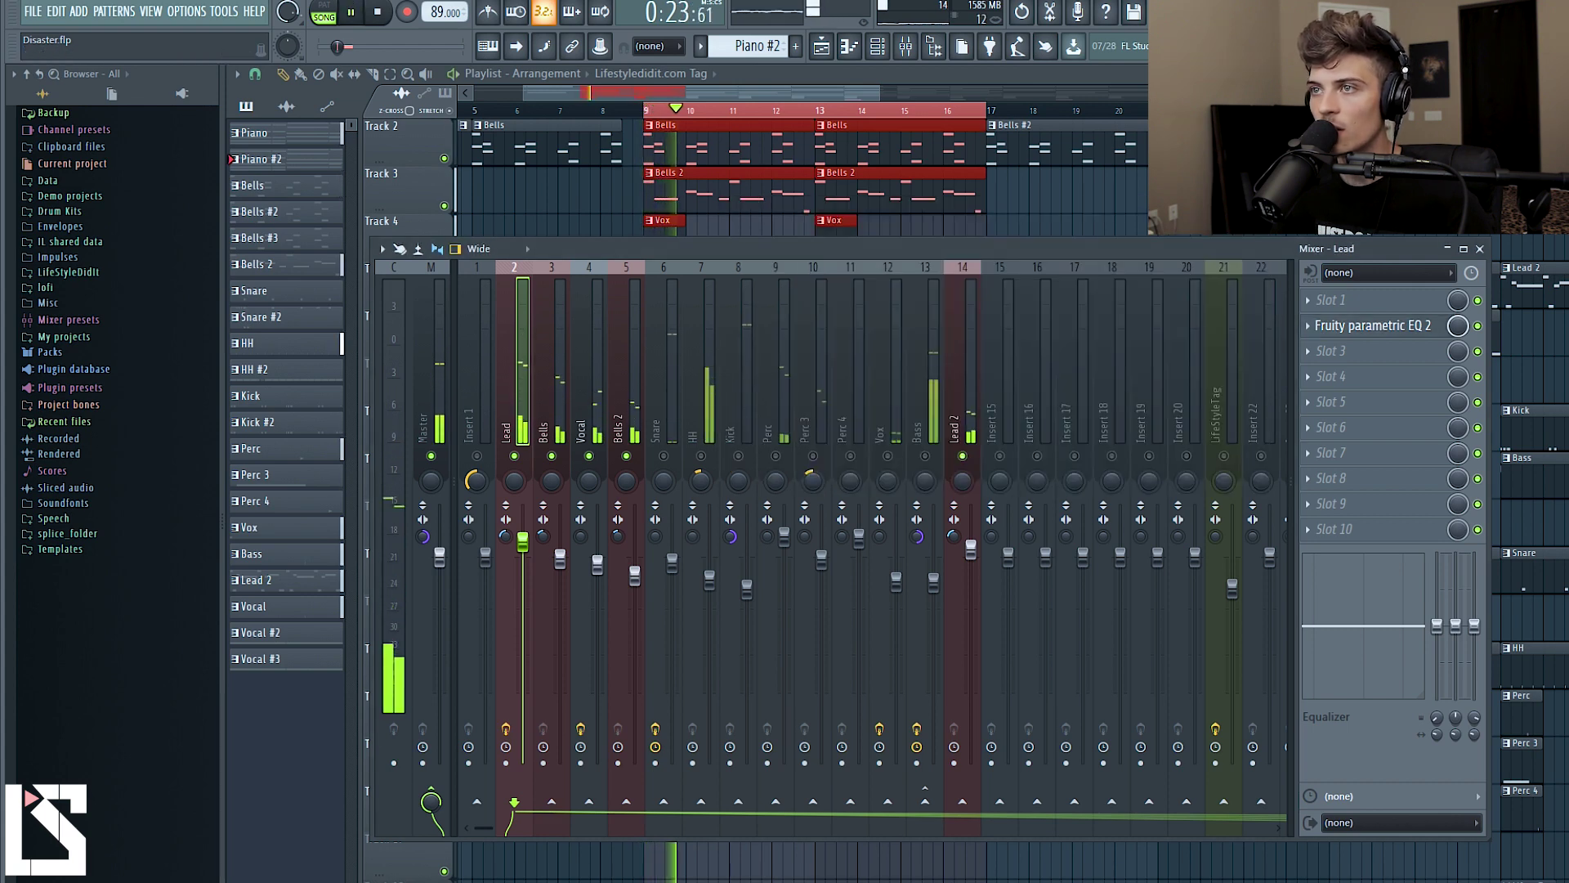
click(506, 728)
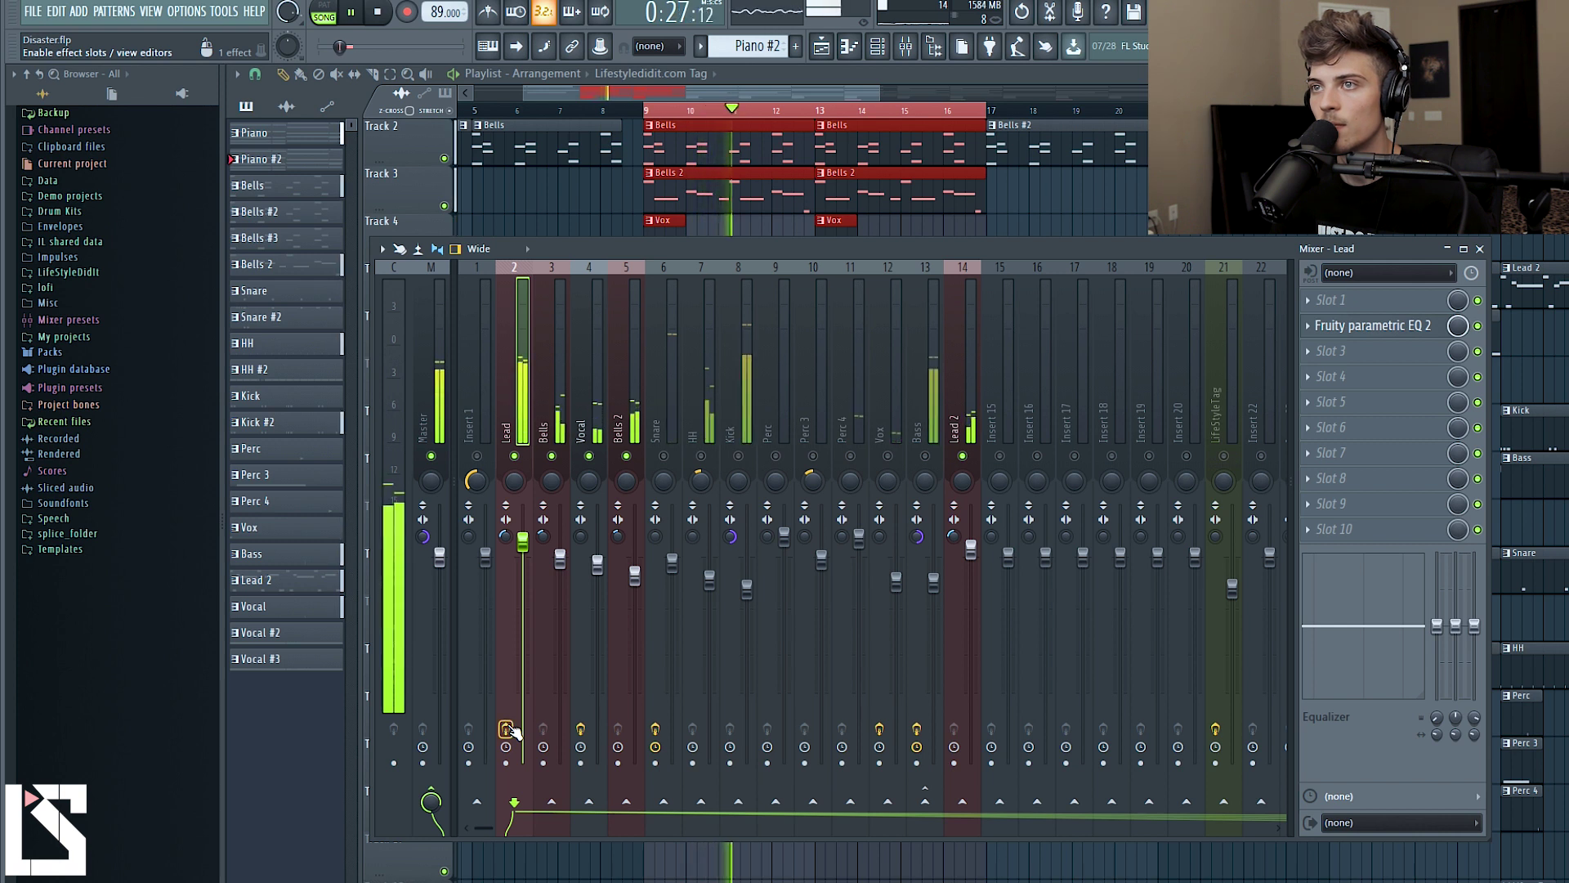
click(549, 407)
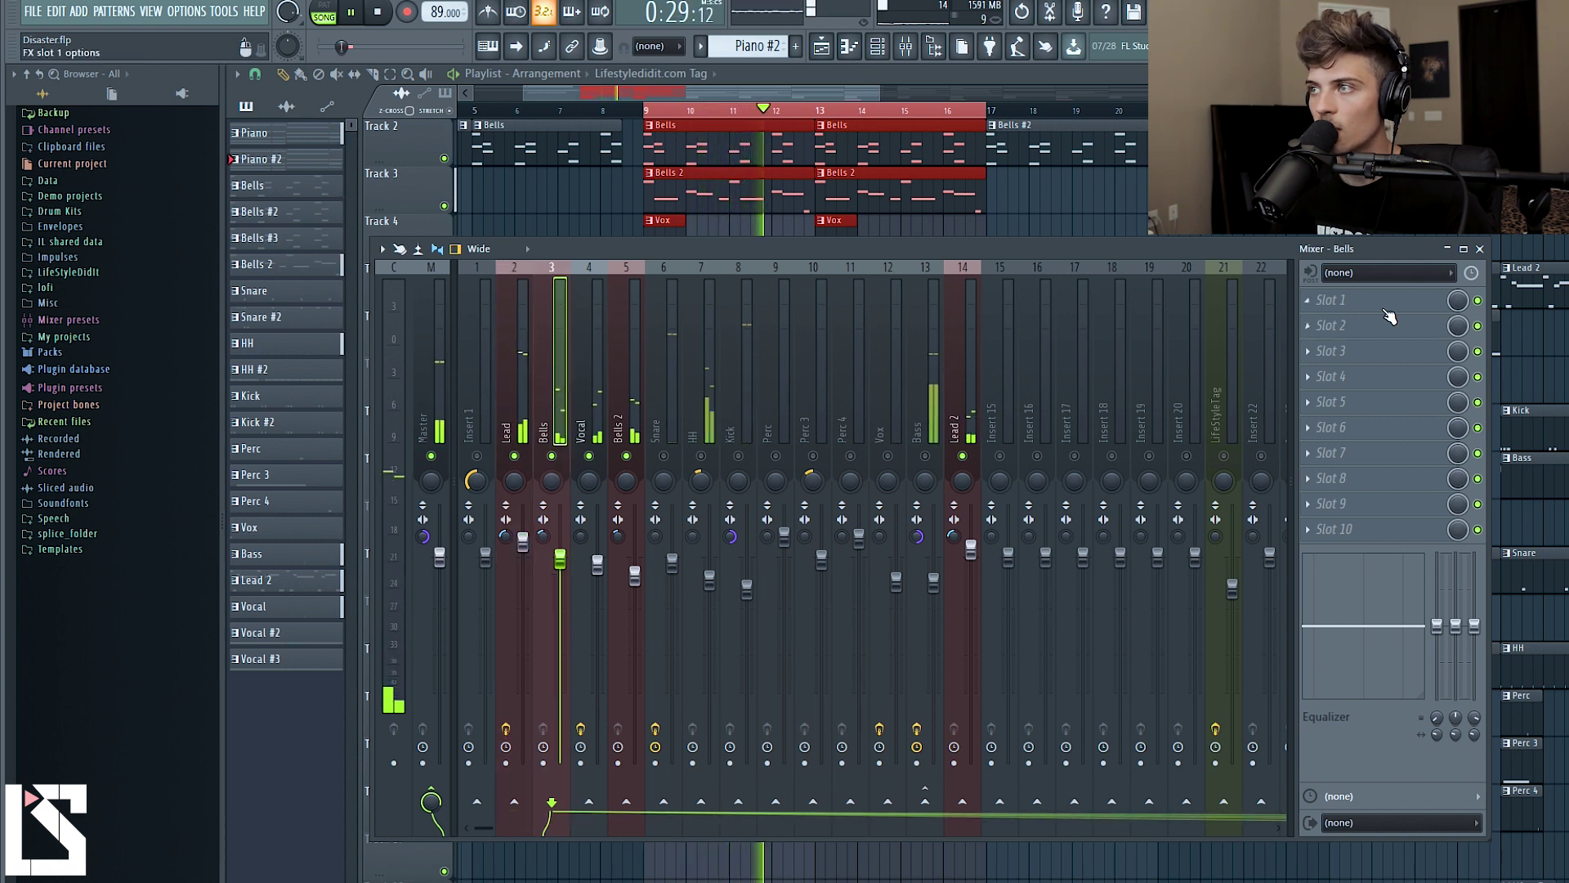
Load Fruity Parametric EQ 2 into an empty Bells effect slot.
click(1306, 325)
mouse_move(1533, 434)
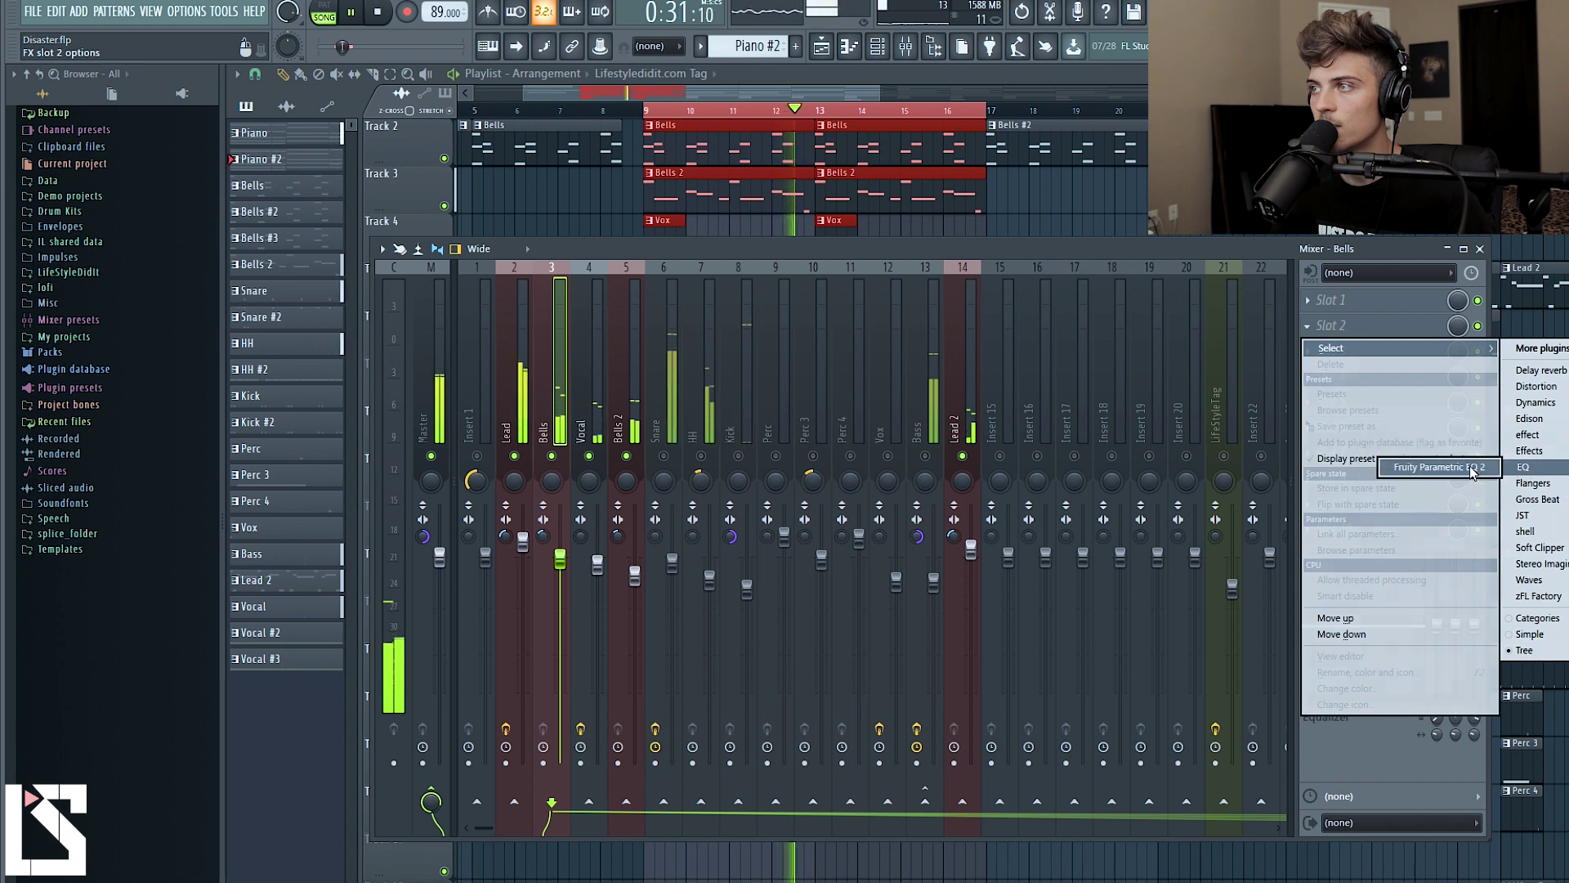
click(1422, 459)
drag(451, 198, 848, 166)
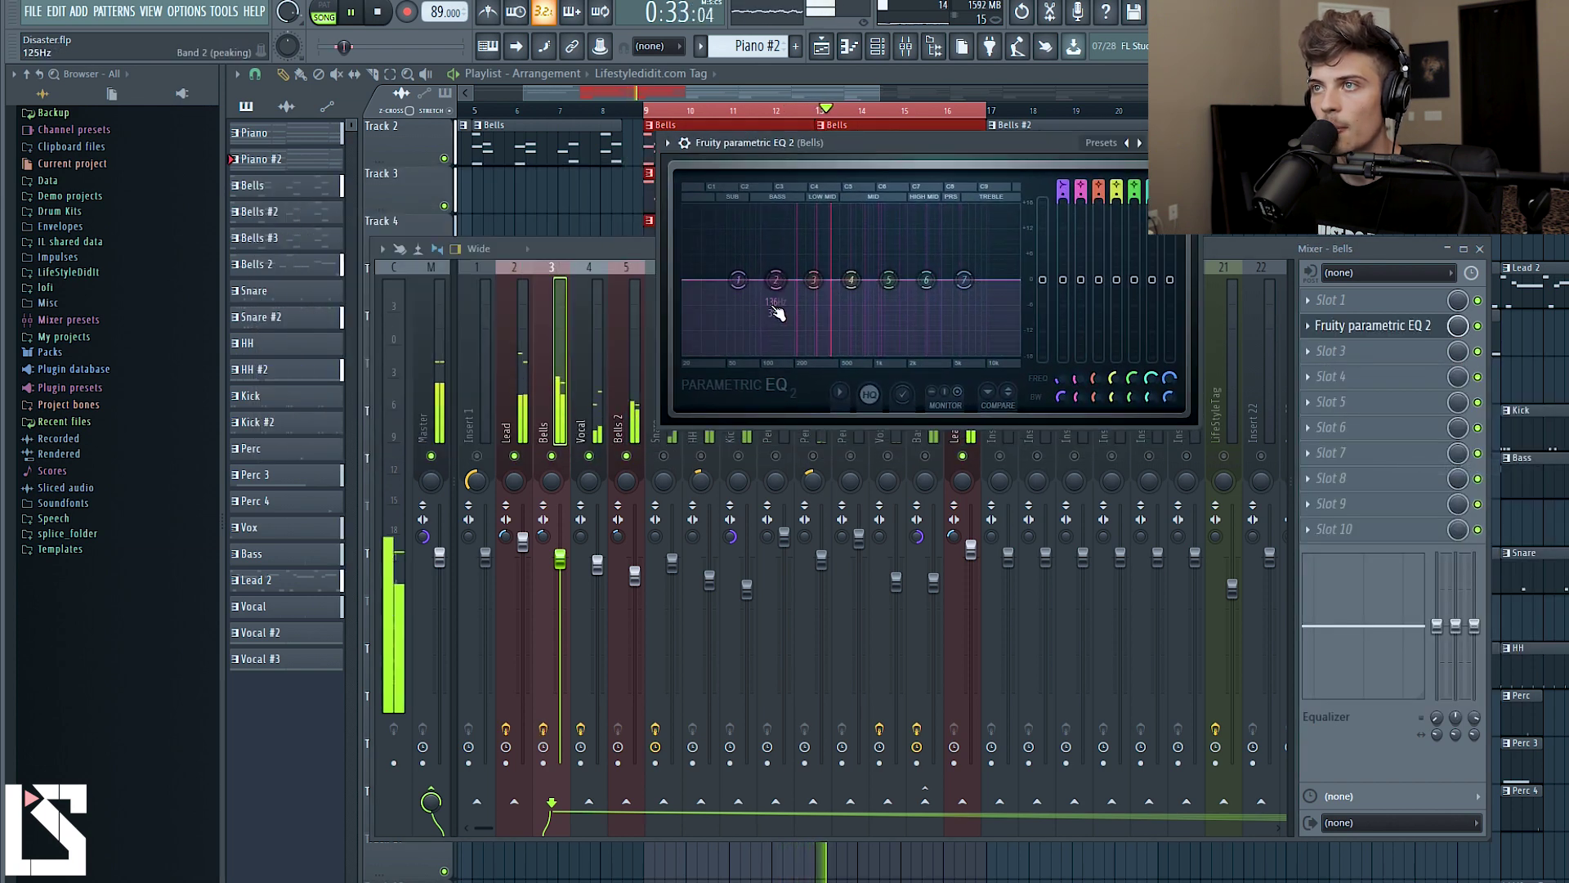
Make band 1 a high-pass filter with its cutoff near 129 Hz.
click(1063, 190)
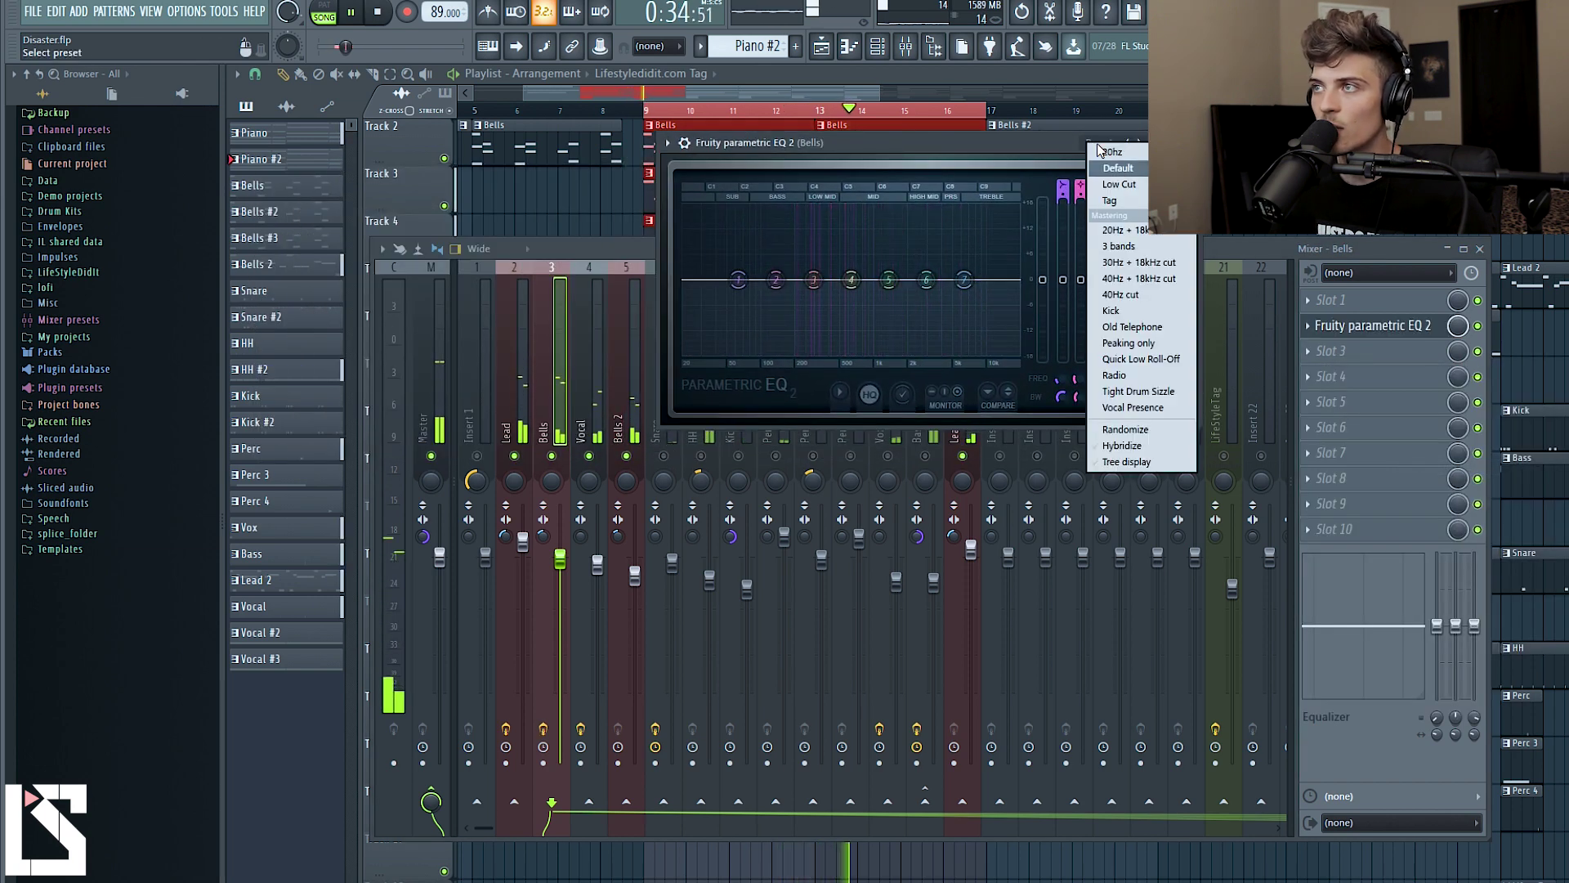
click(1100, 199)
drag(743, 280, 813, 290)
scroll(834, 239, down, 5)
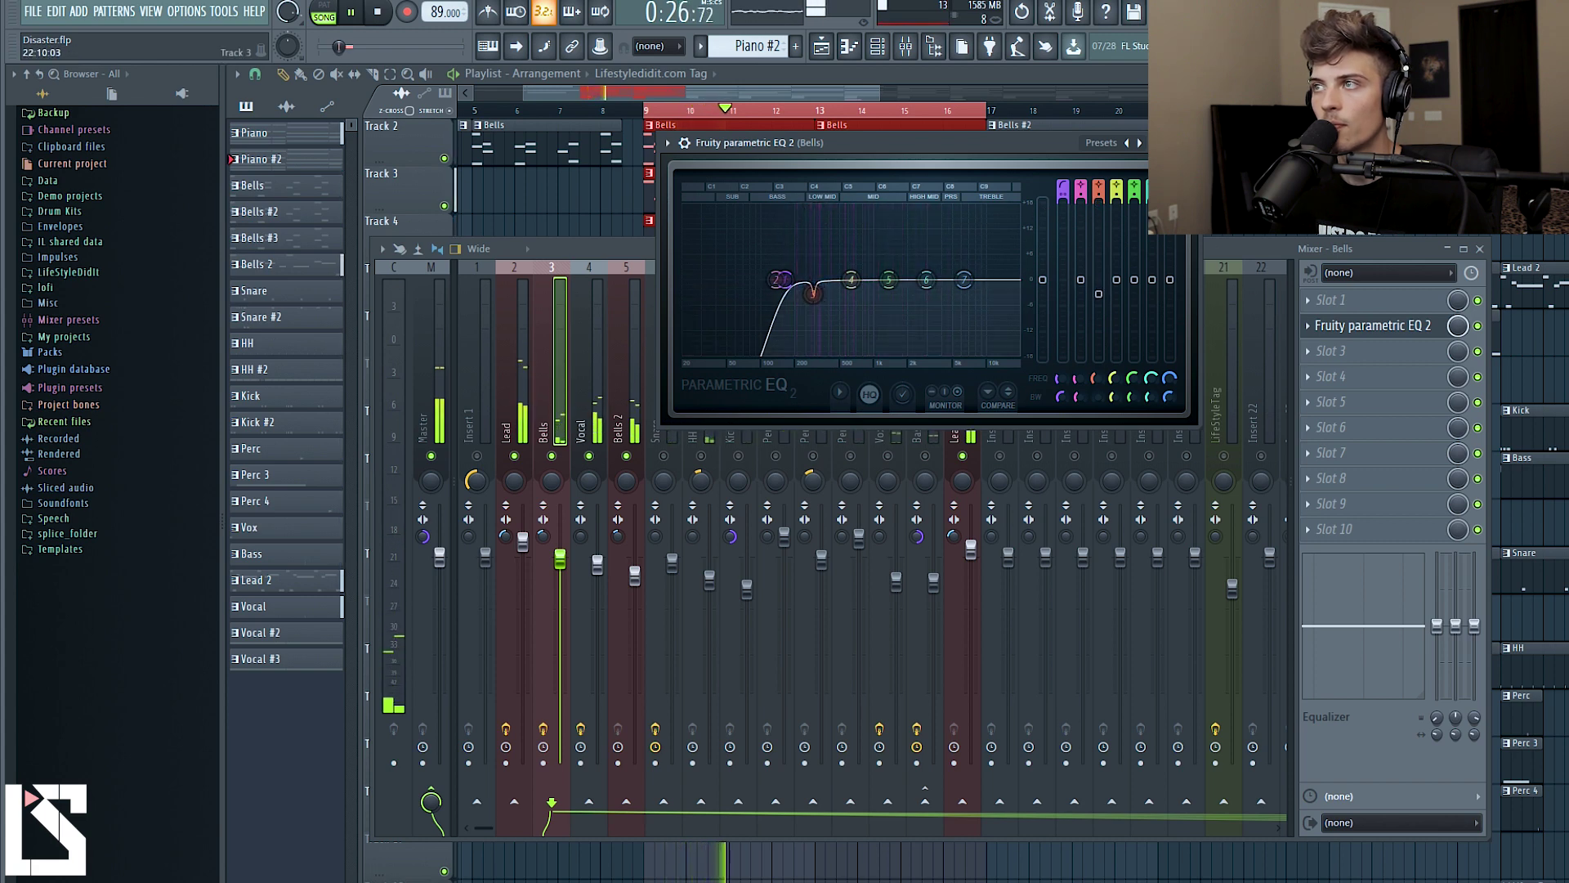
Raise the Lead EQ's band 1 high-pass cutoff from 117 Hz to 153 Hz.
click(521, 376)
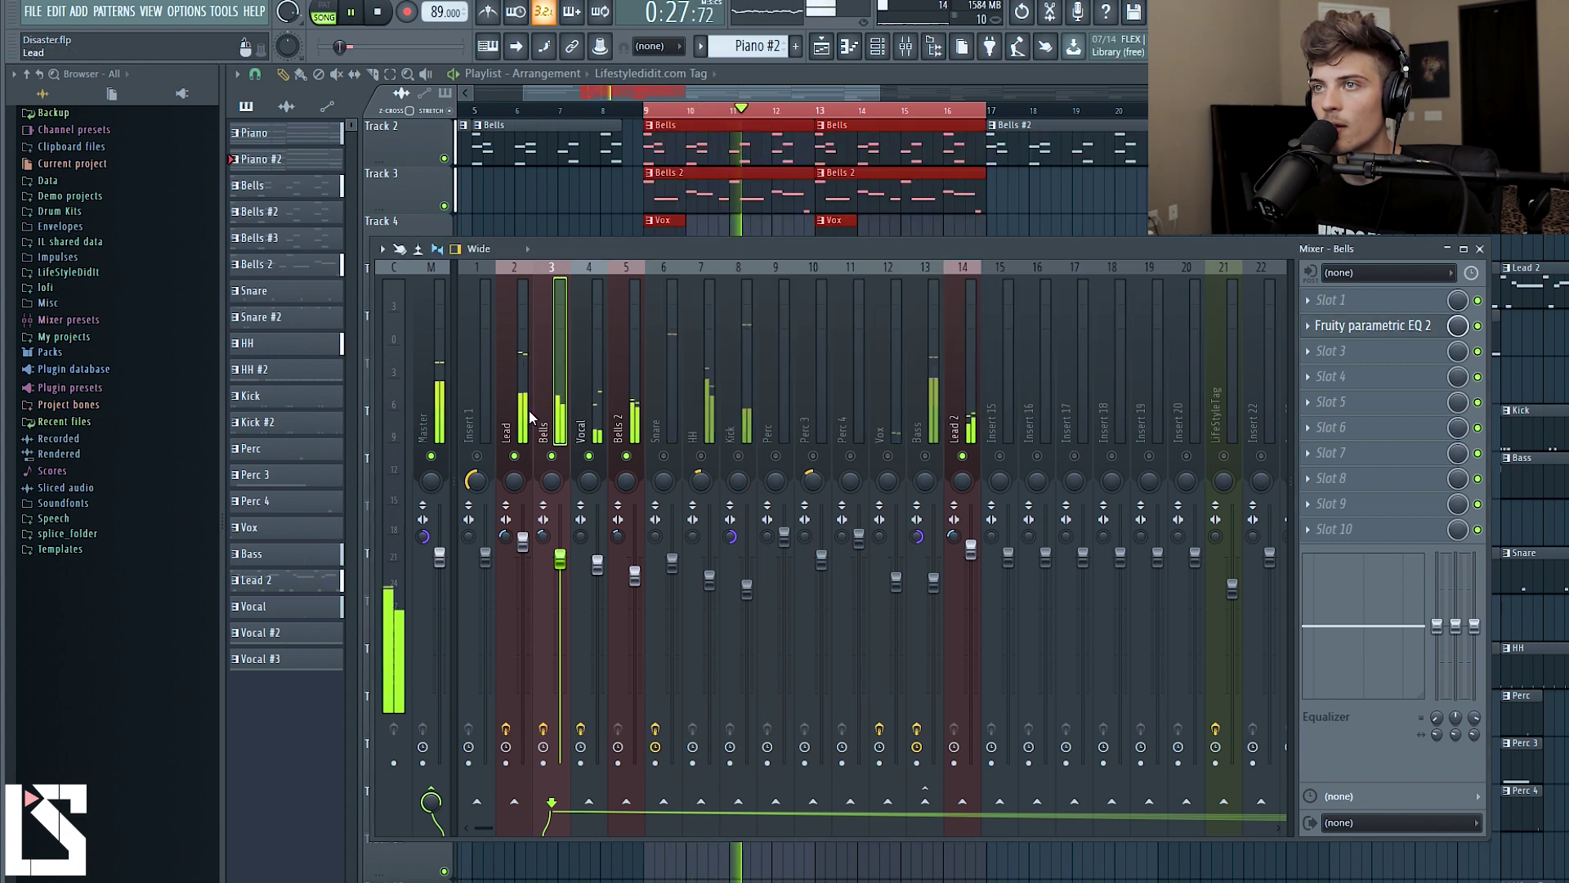
click(1373, 325)
drag(837, 344, 847, 344)
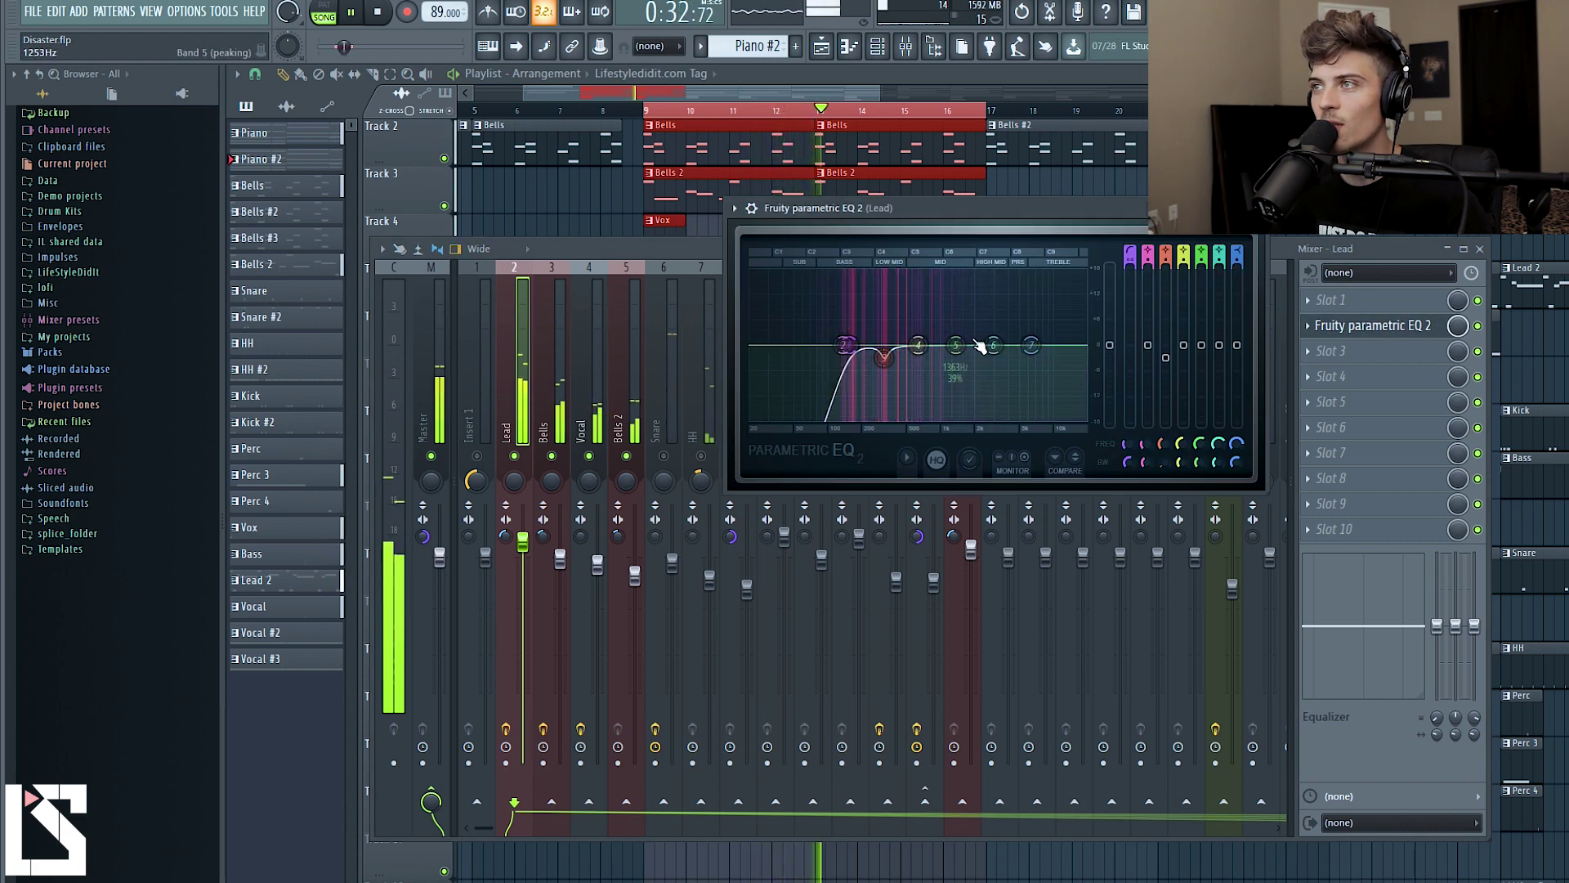
key(Escape)
click(595, 425)
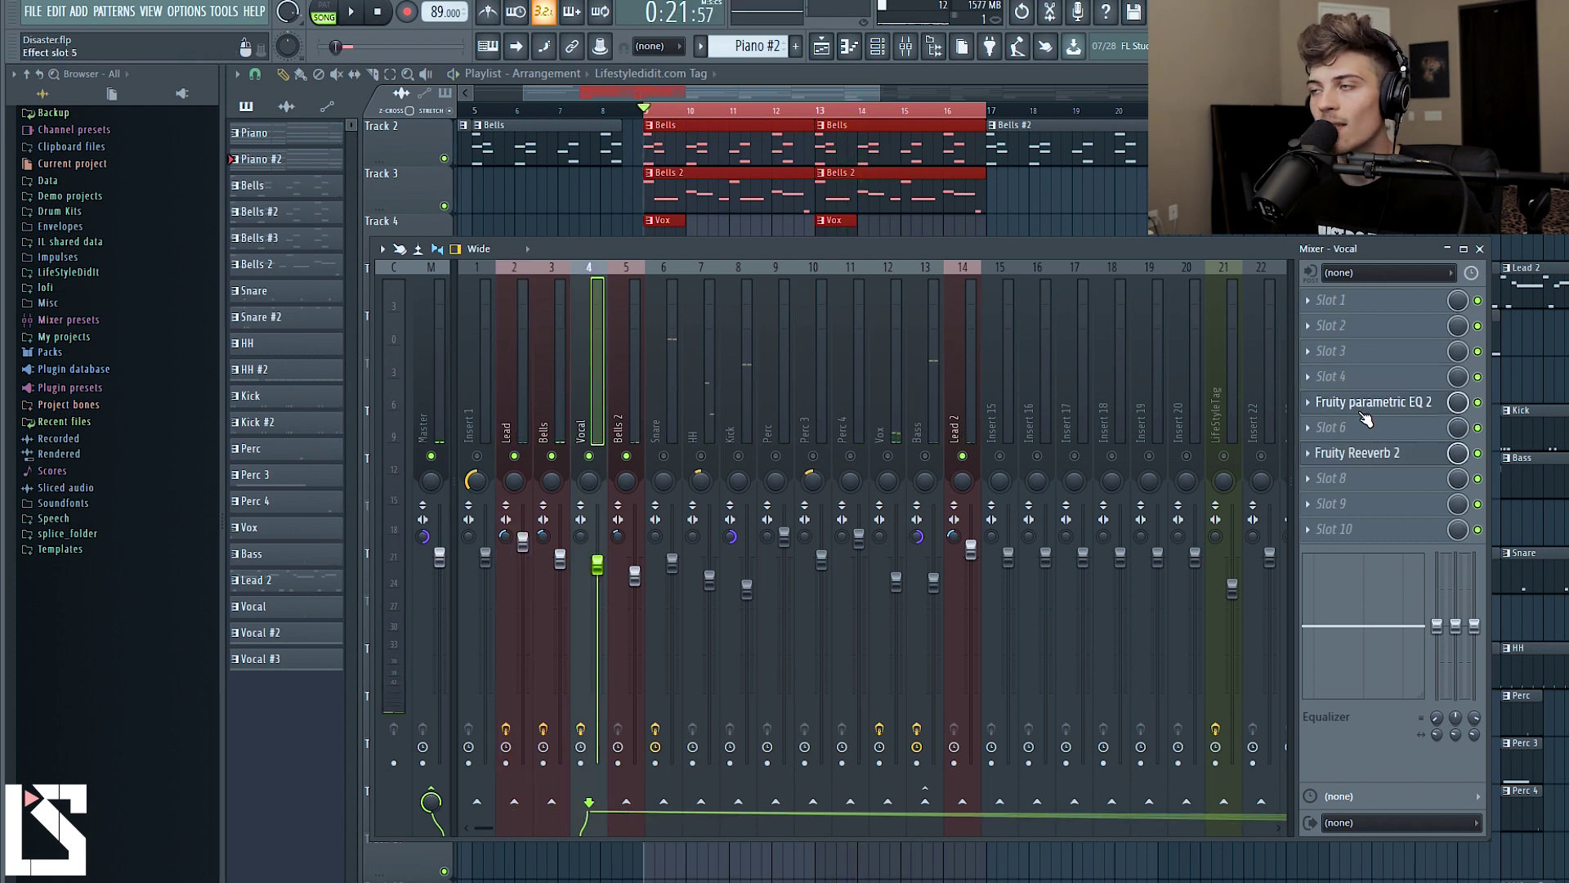
Open the Vocal track's EQ, reposition its window, and start playback.
click(1353, 408)
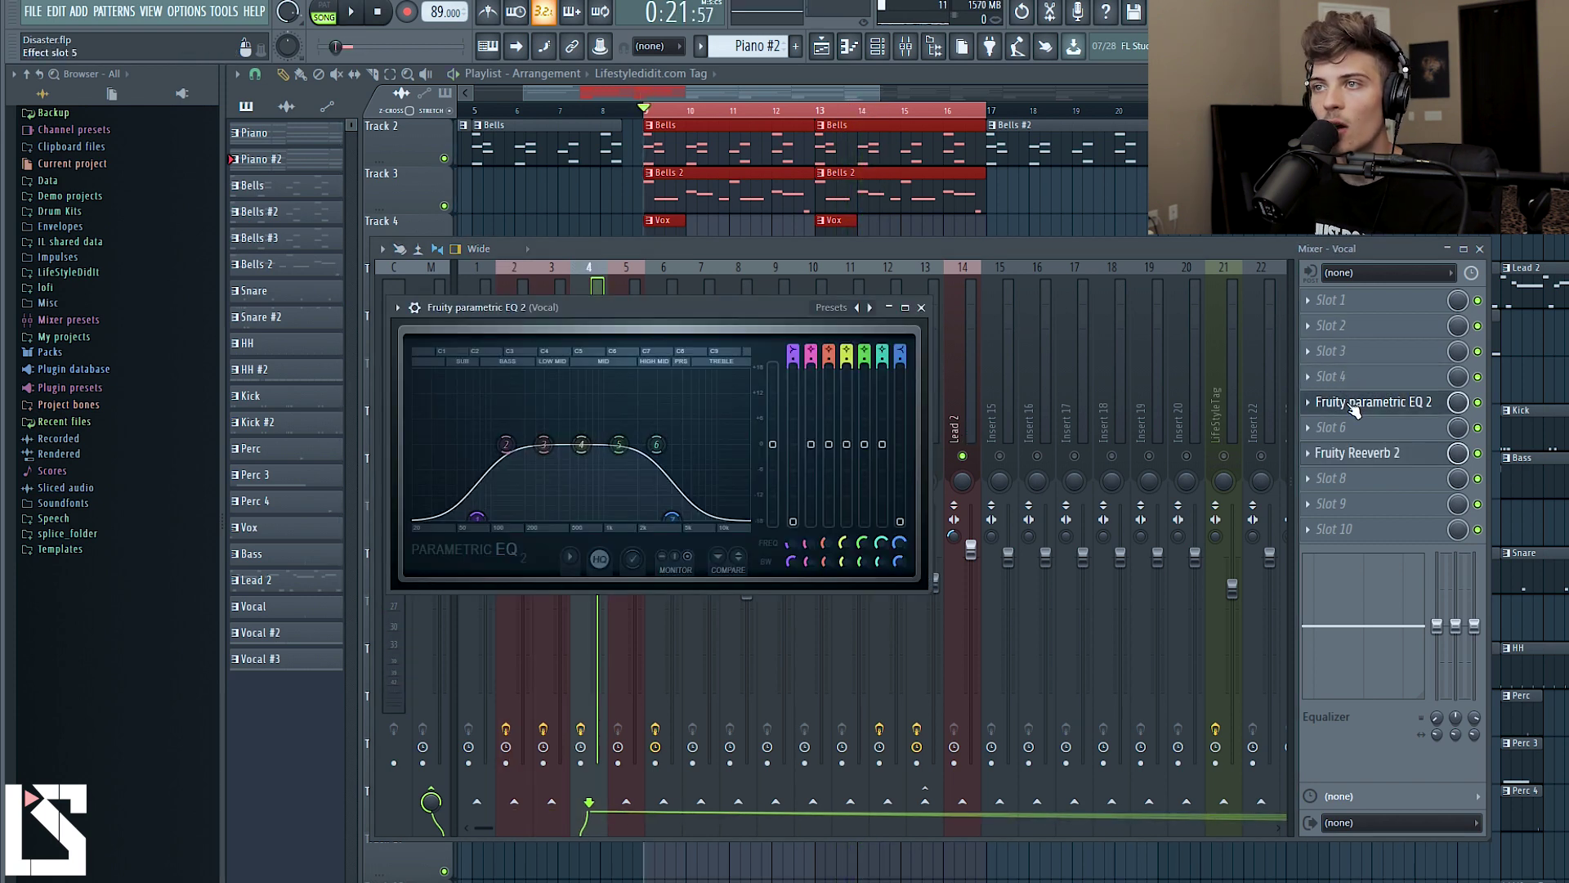
drag(538, 312, 702, 293)
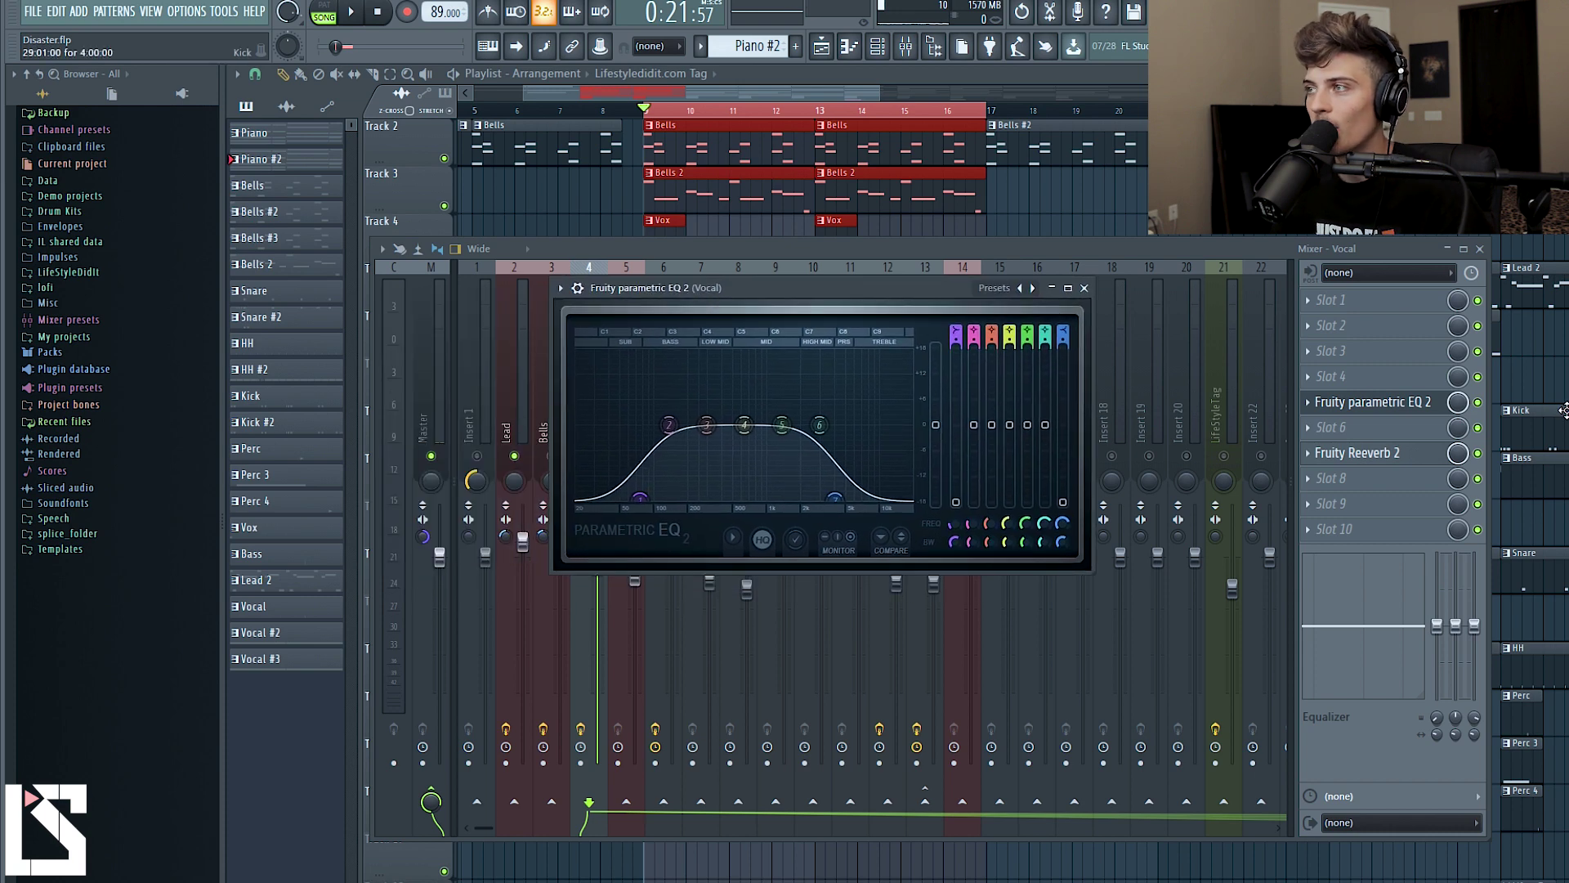
key(Escape)
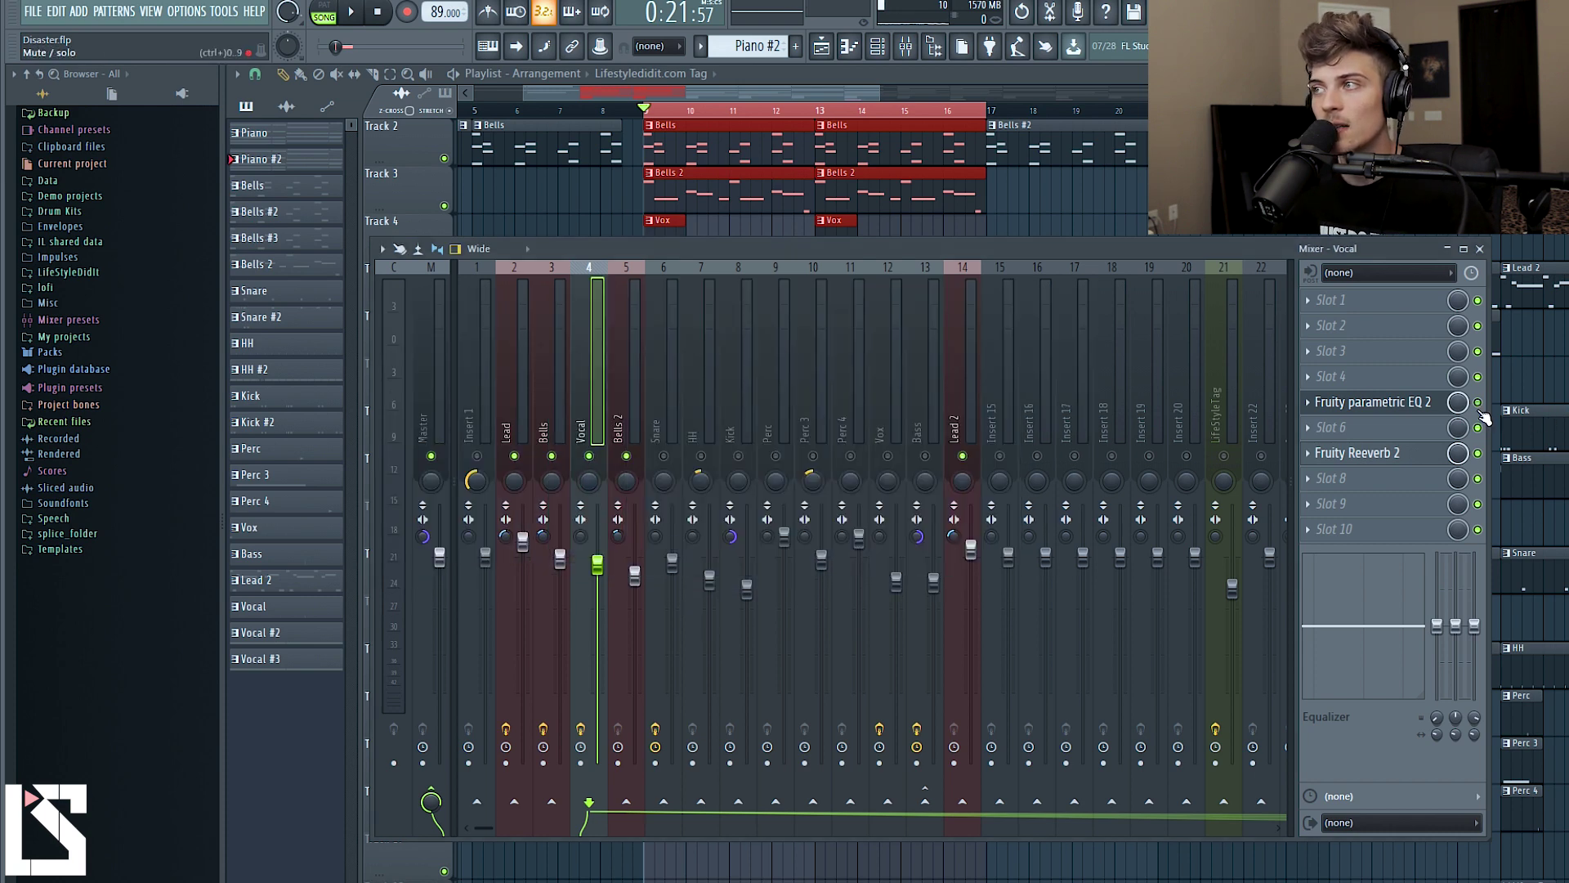
key(space)
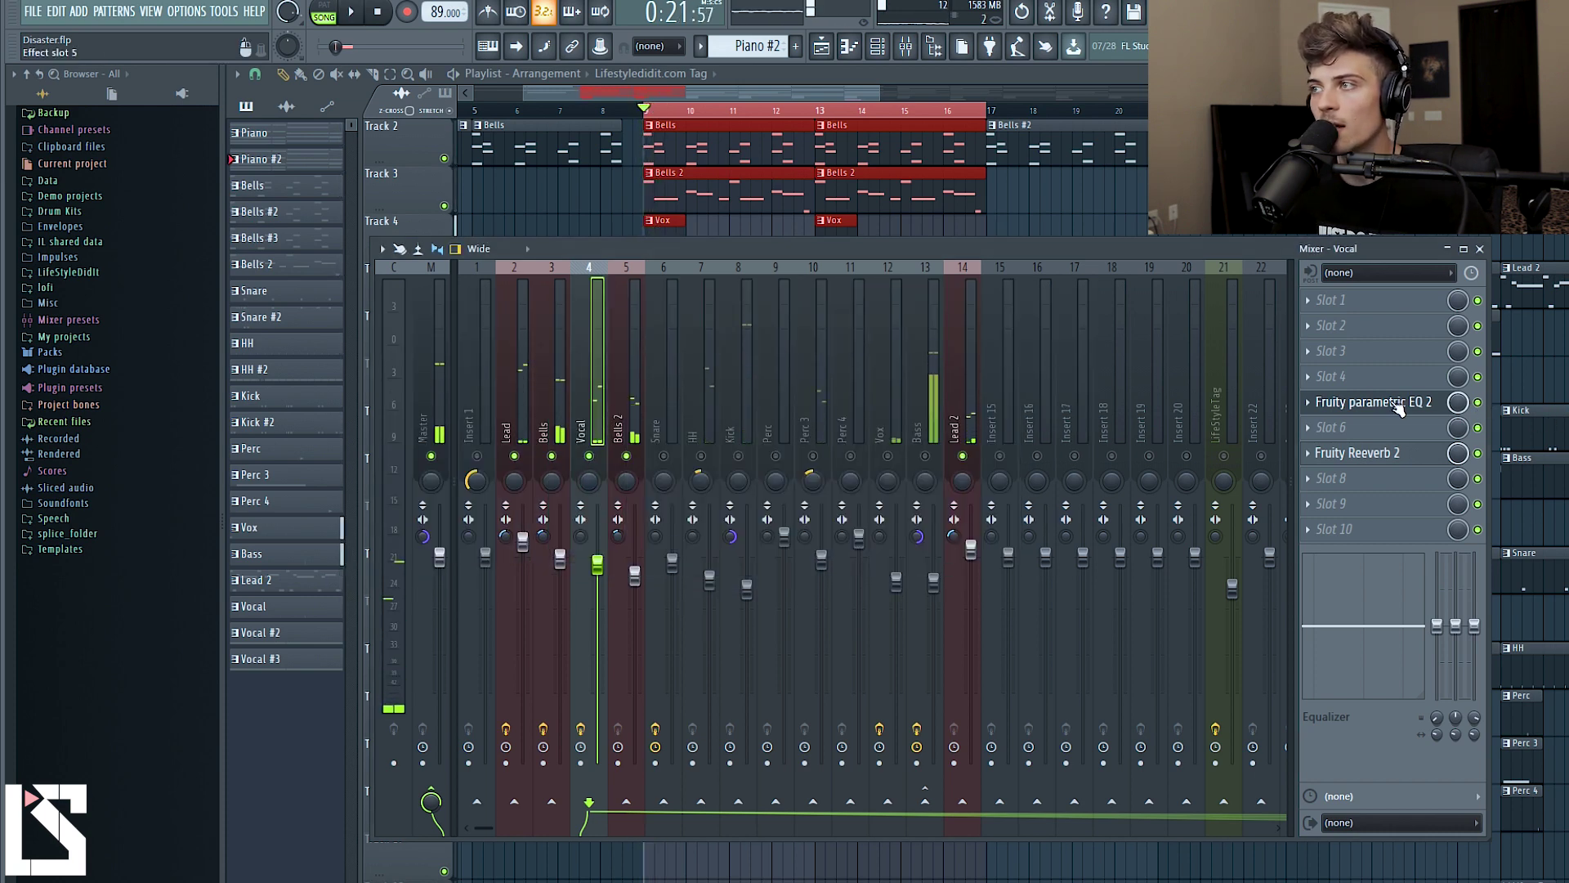
click(1401, 409)
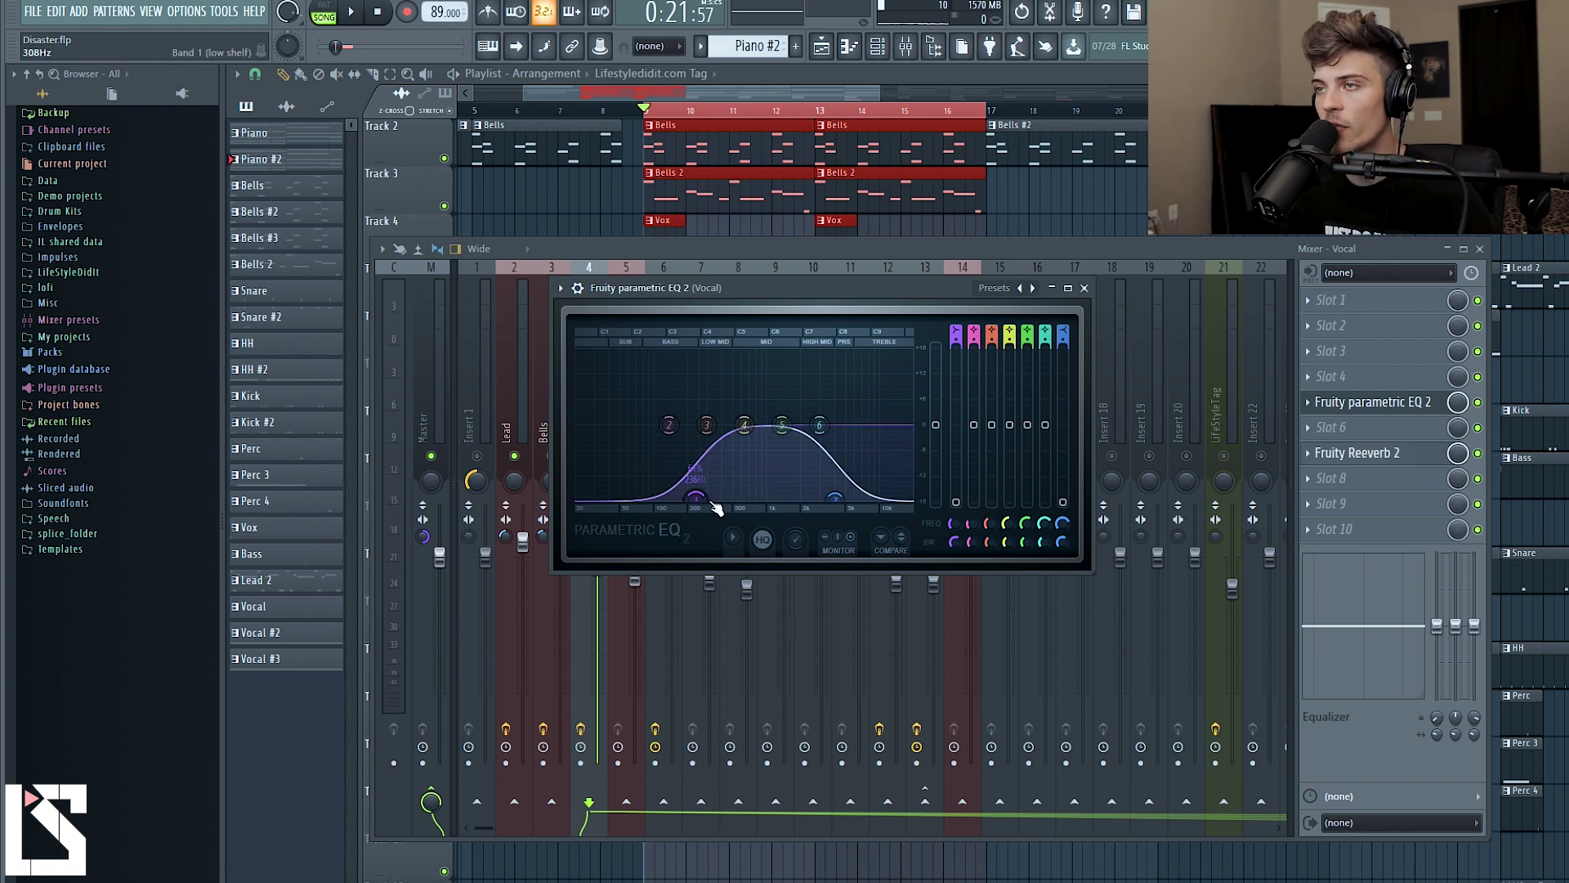
Make band 4 a -3.5 dB cut at 681 Hz and pull down the band 7 high shelf.
key(space)
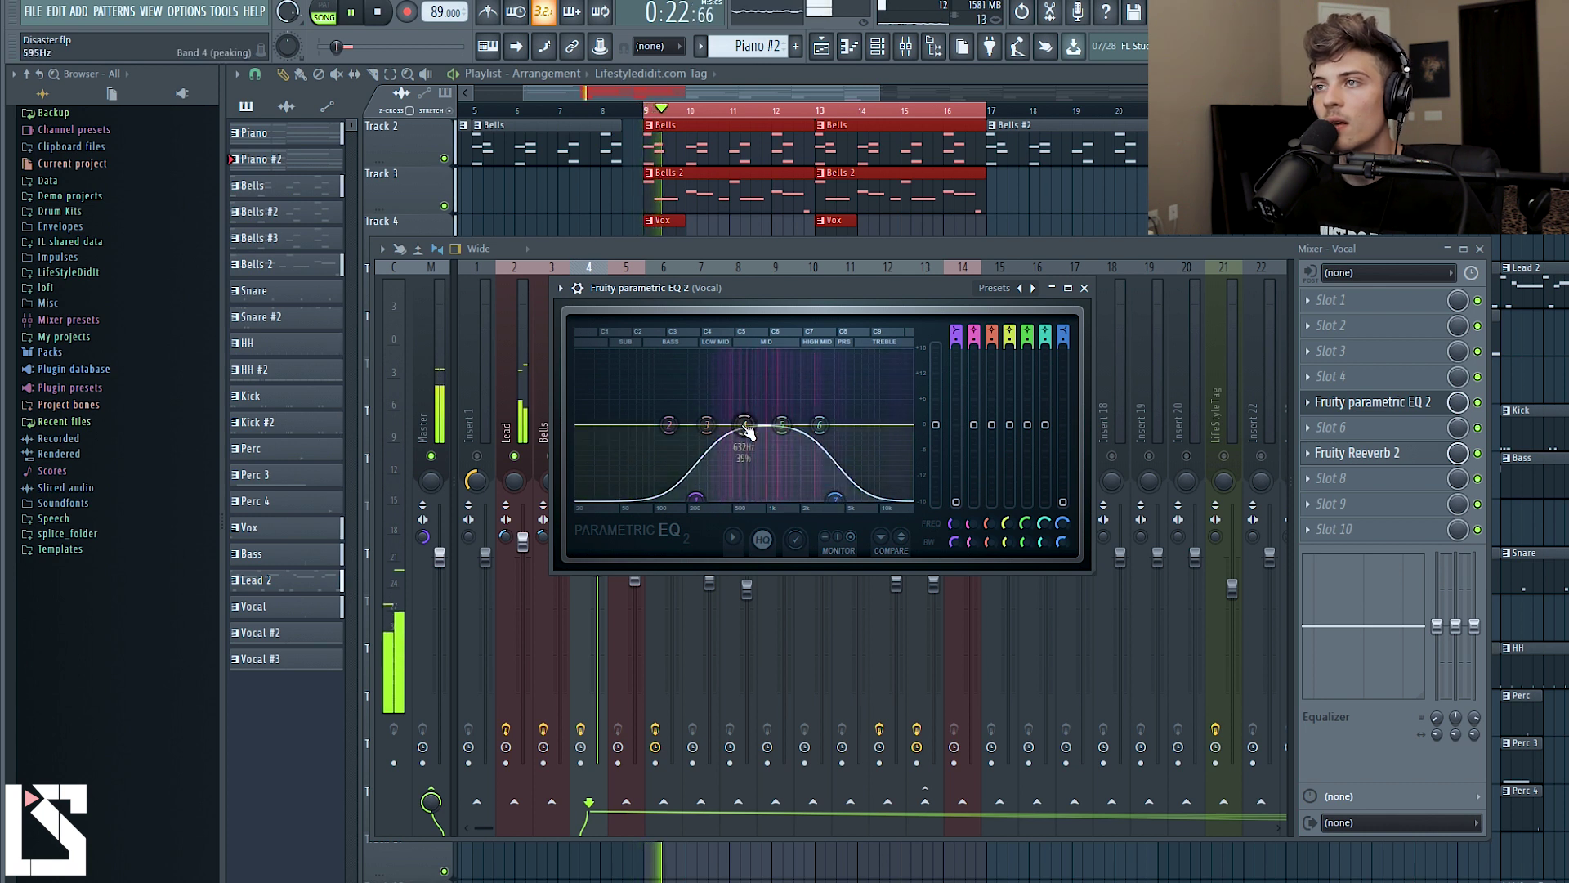
drag(746, 423, 749, 353)
drag(1010, 348, 1010, 439)
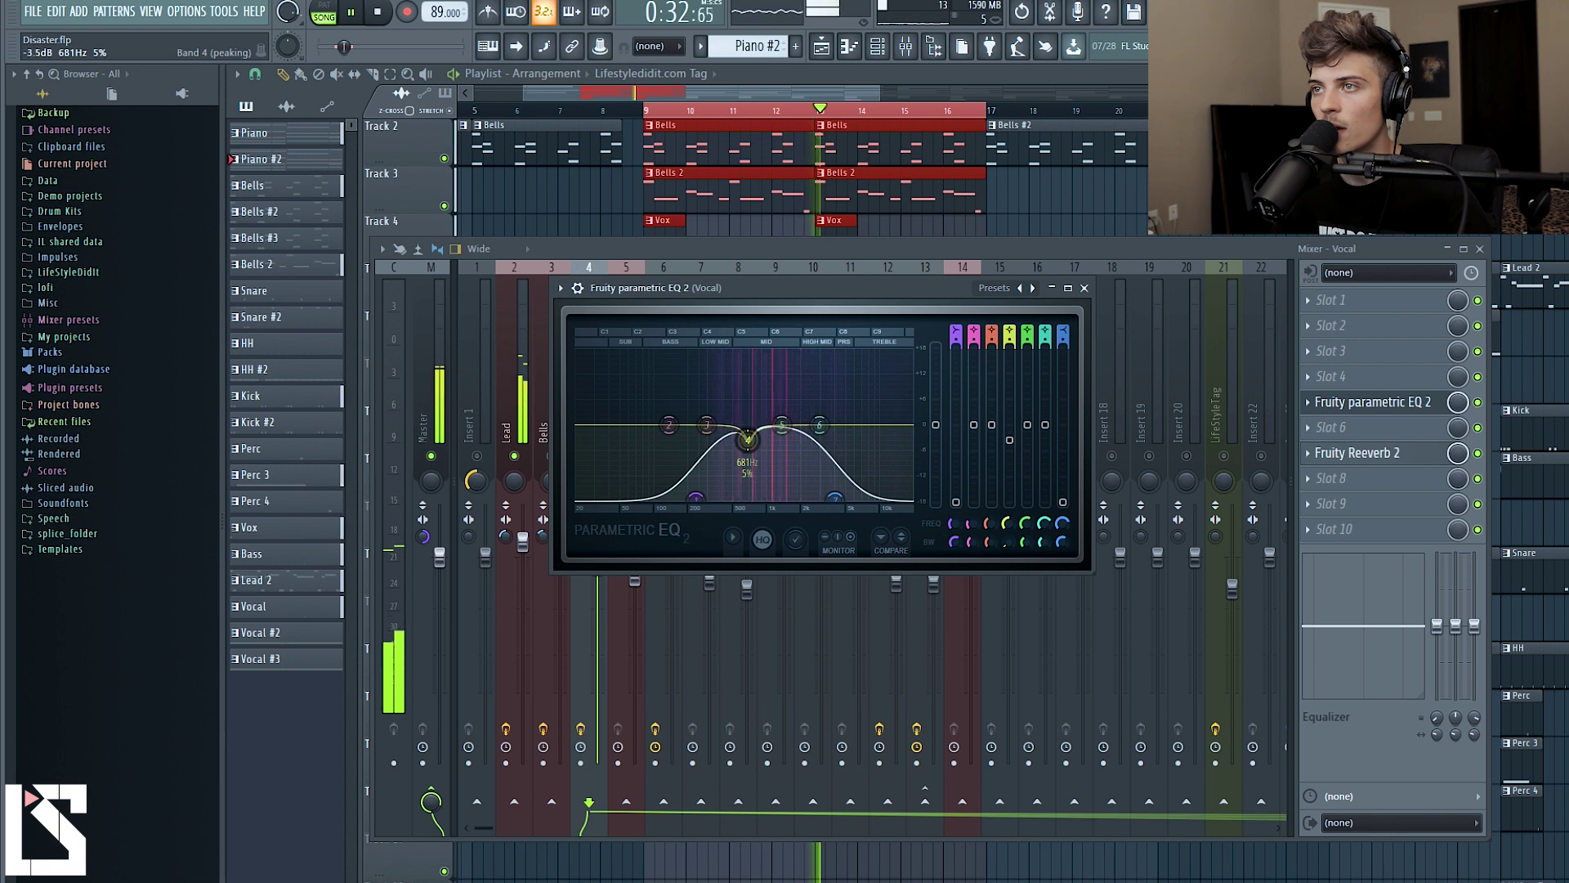
drag(835, 497, 842, 498)
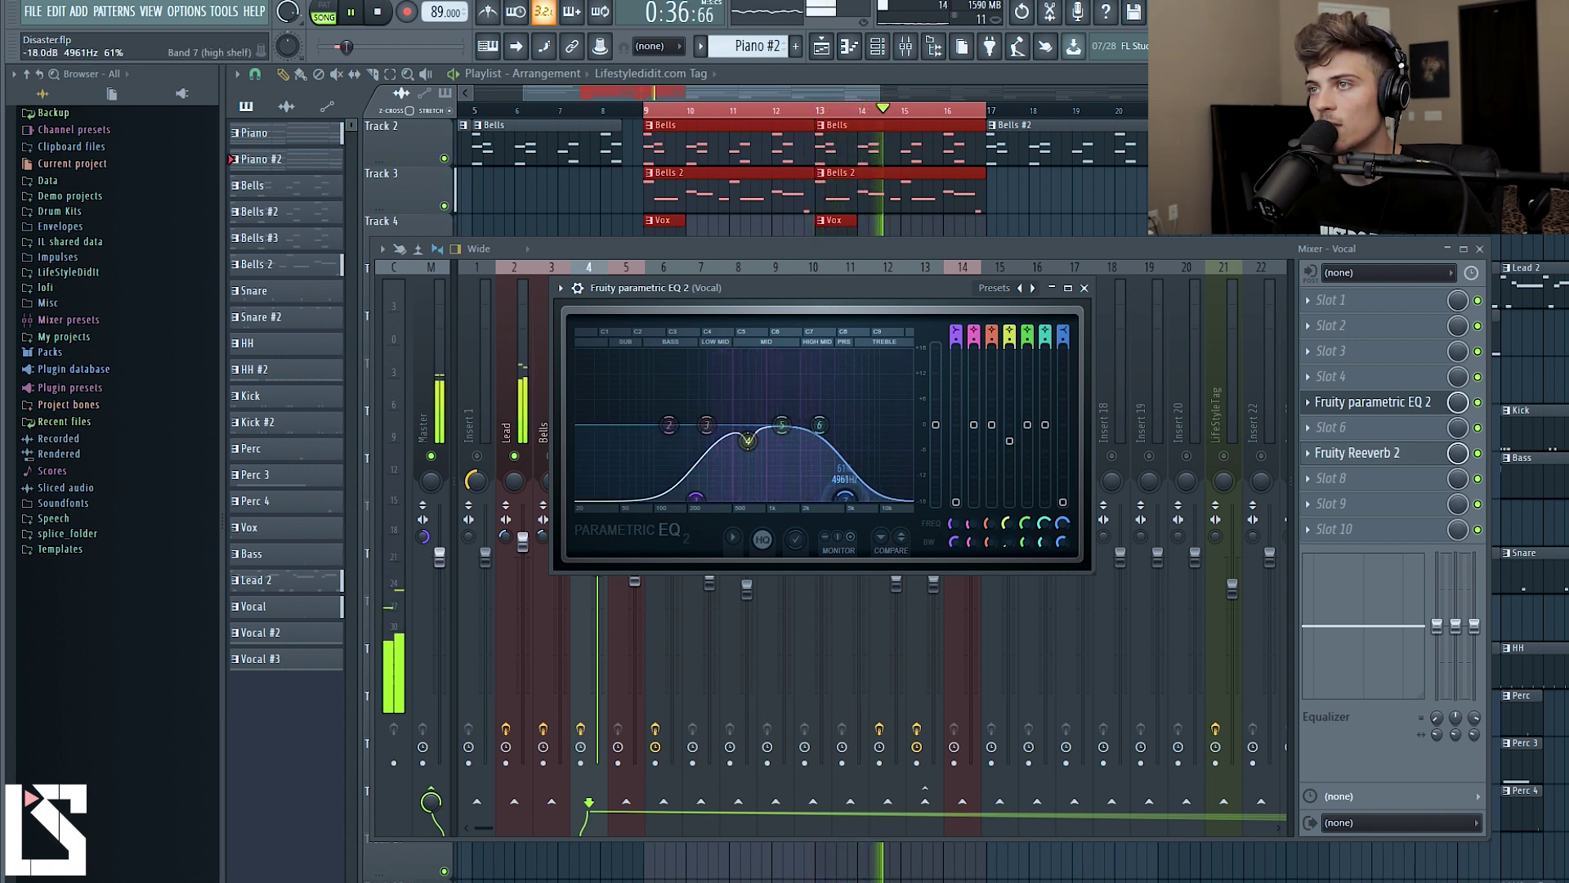
click(1084, 288)
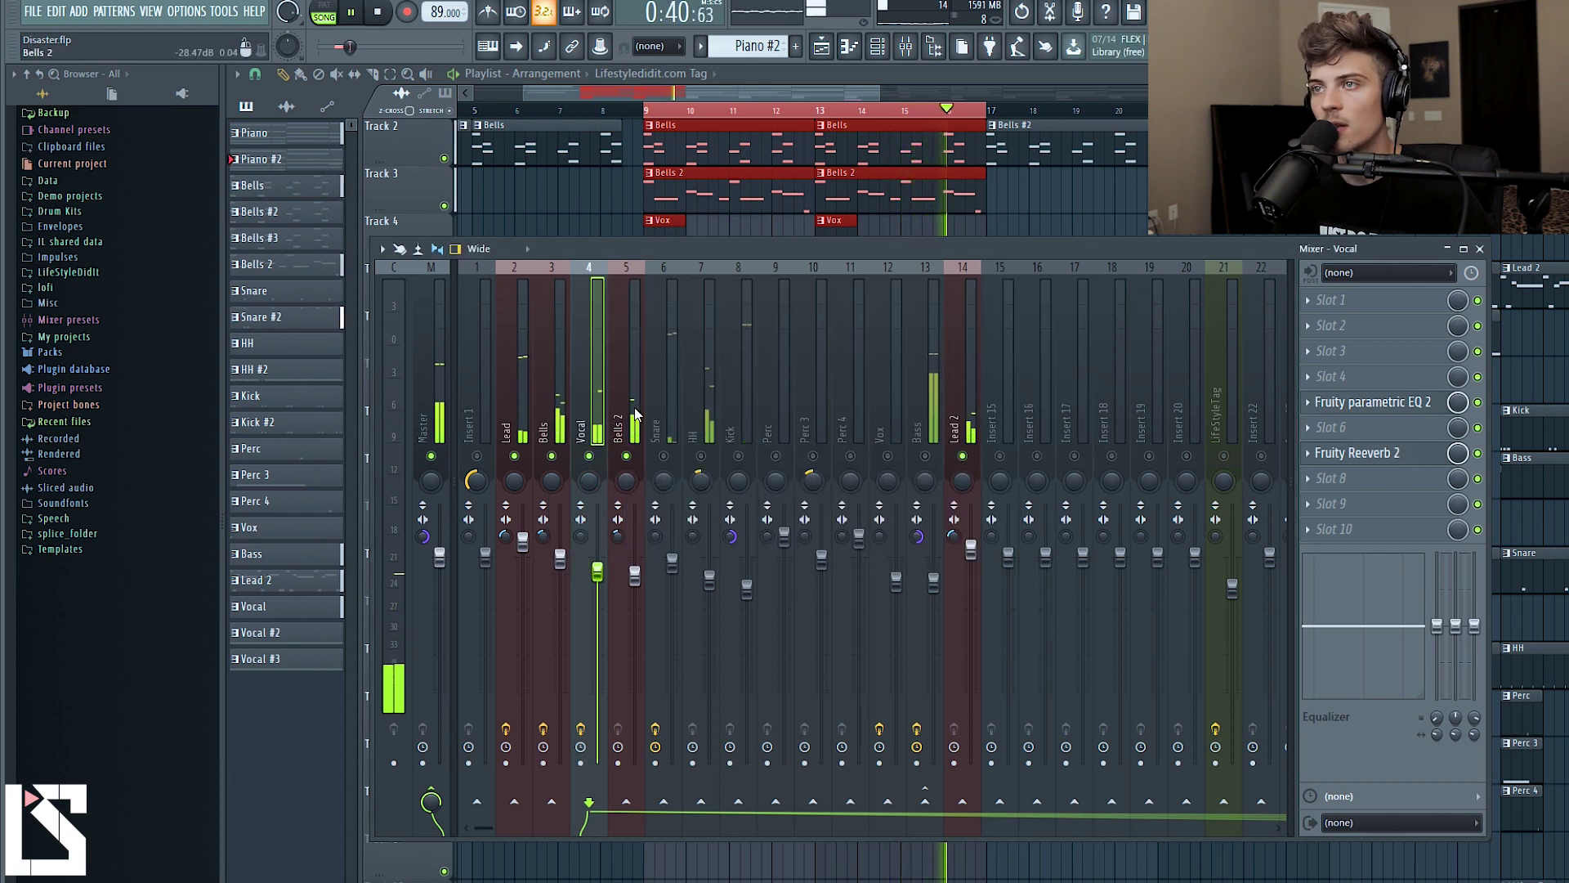
click(631, 438)
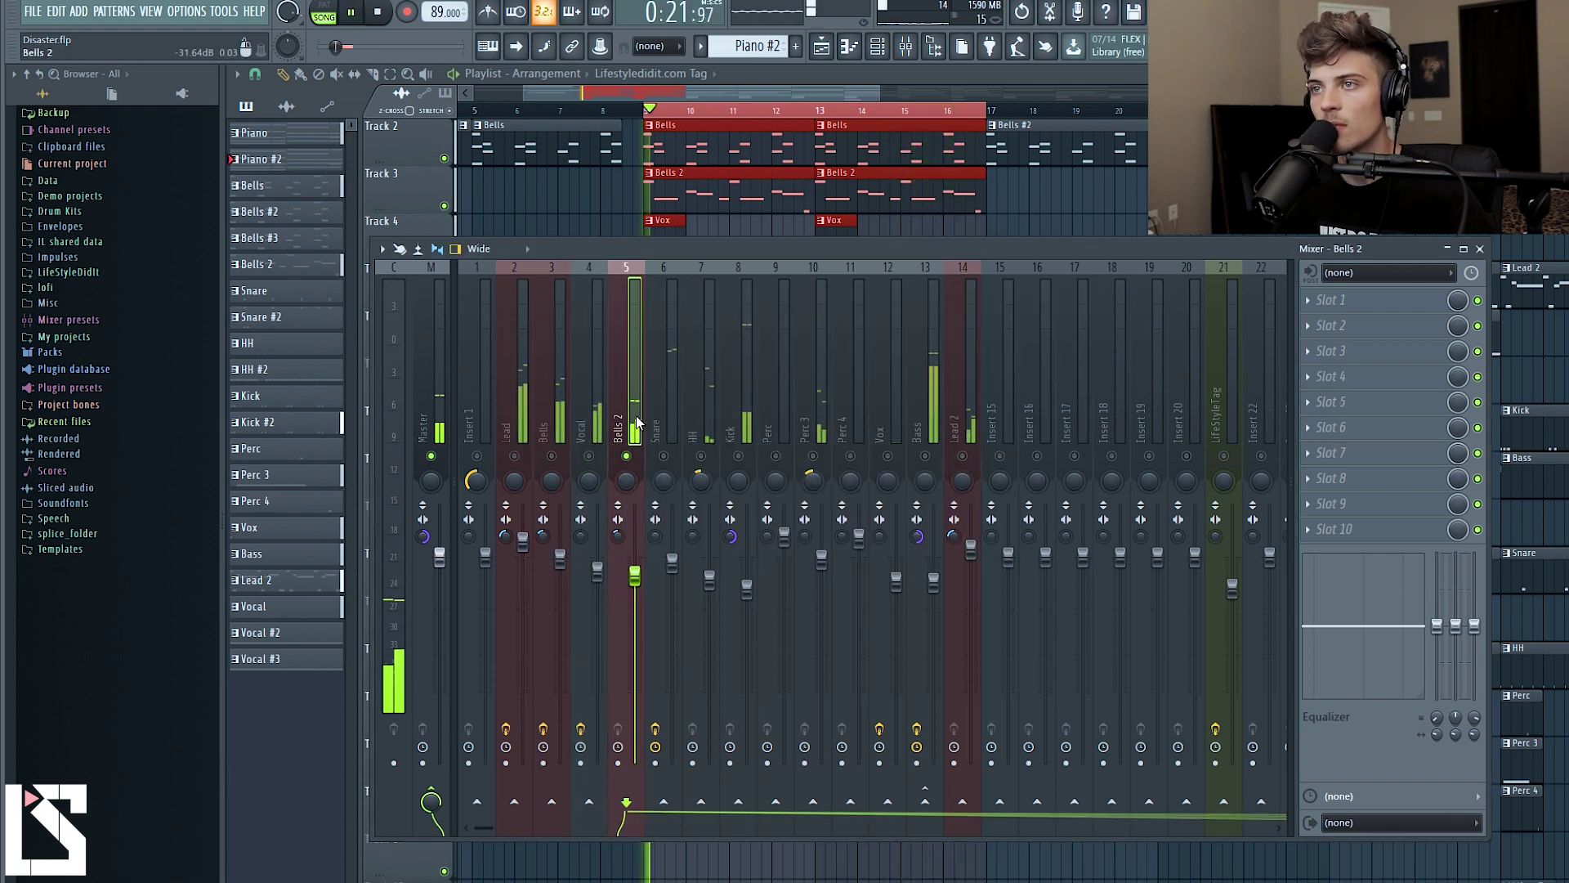
Load Fruity Parametric EQ 2 onto Bells 2 and roll off its low end.
key(space)
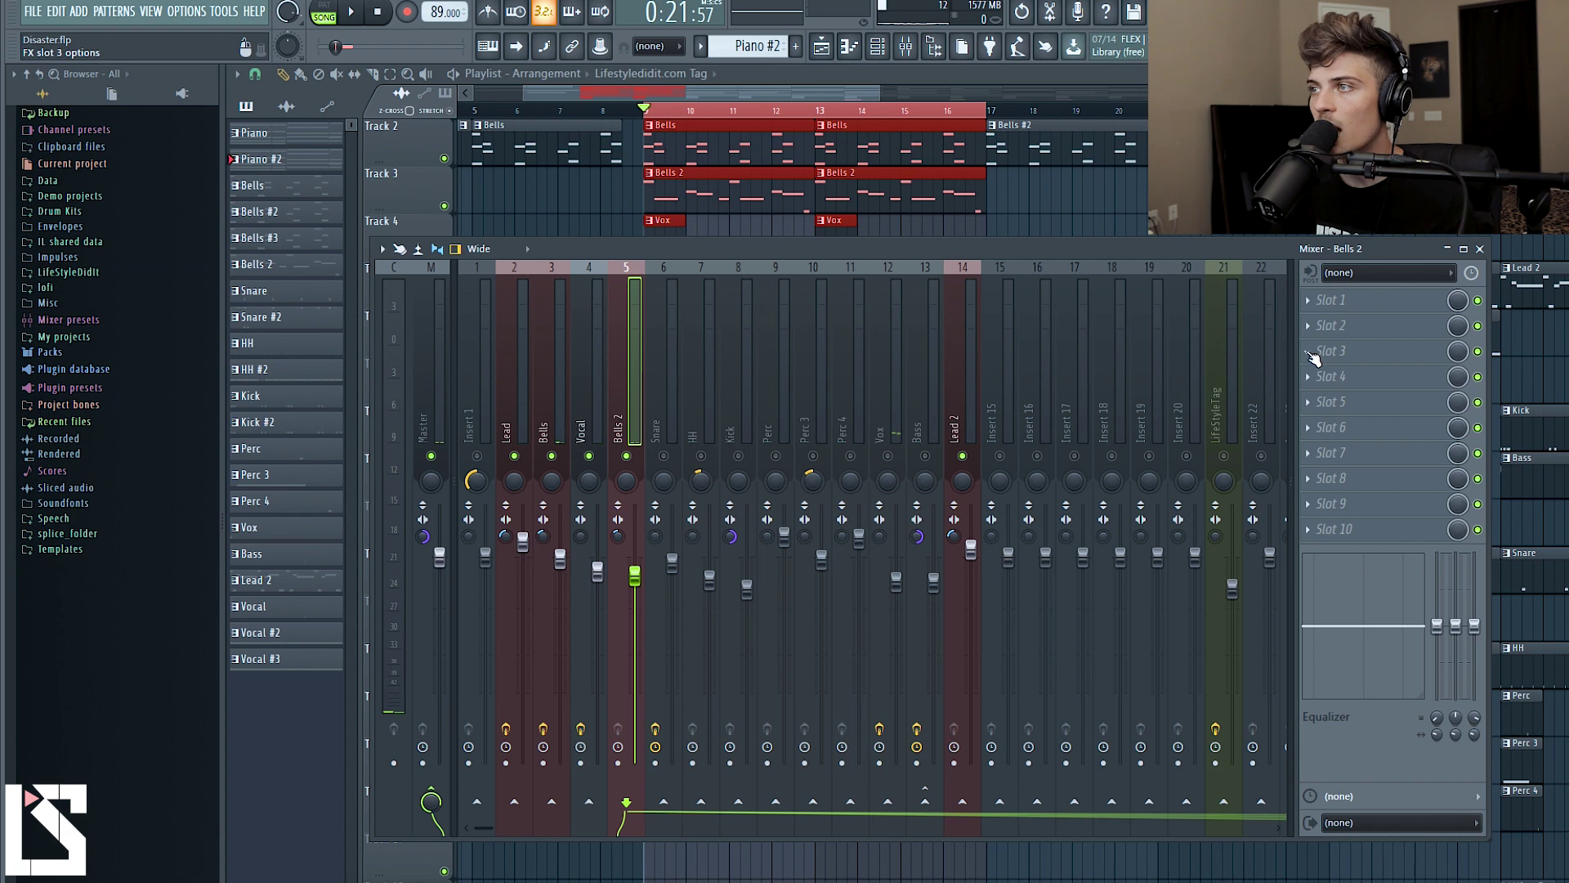
click(1310, 356)
click(1440, 493)
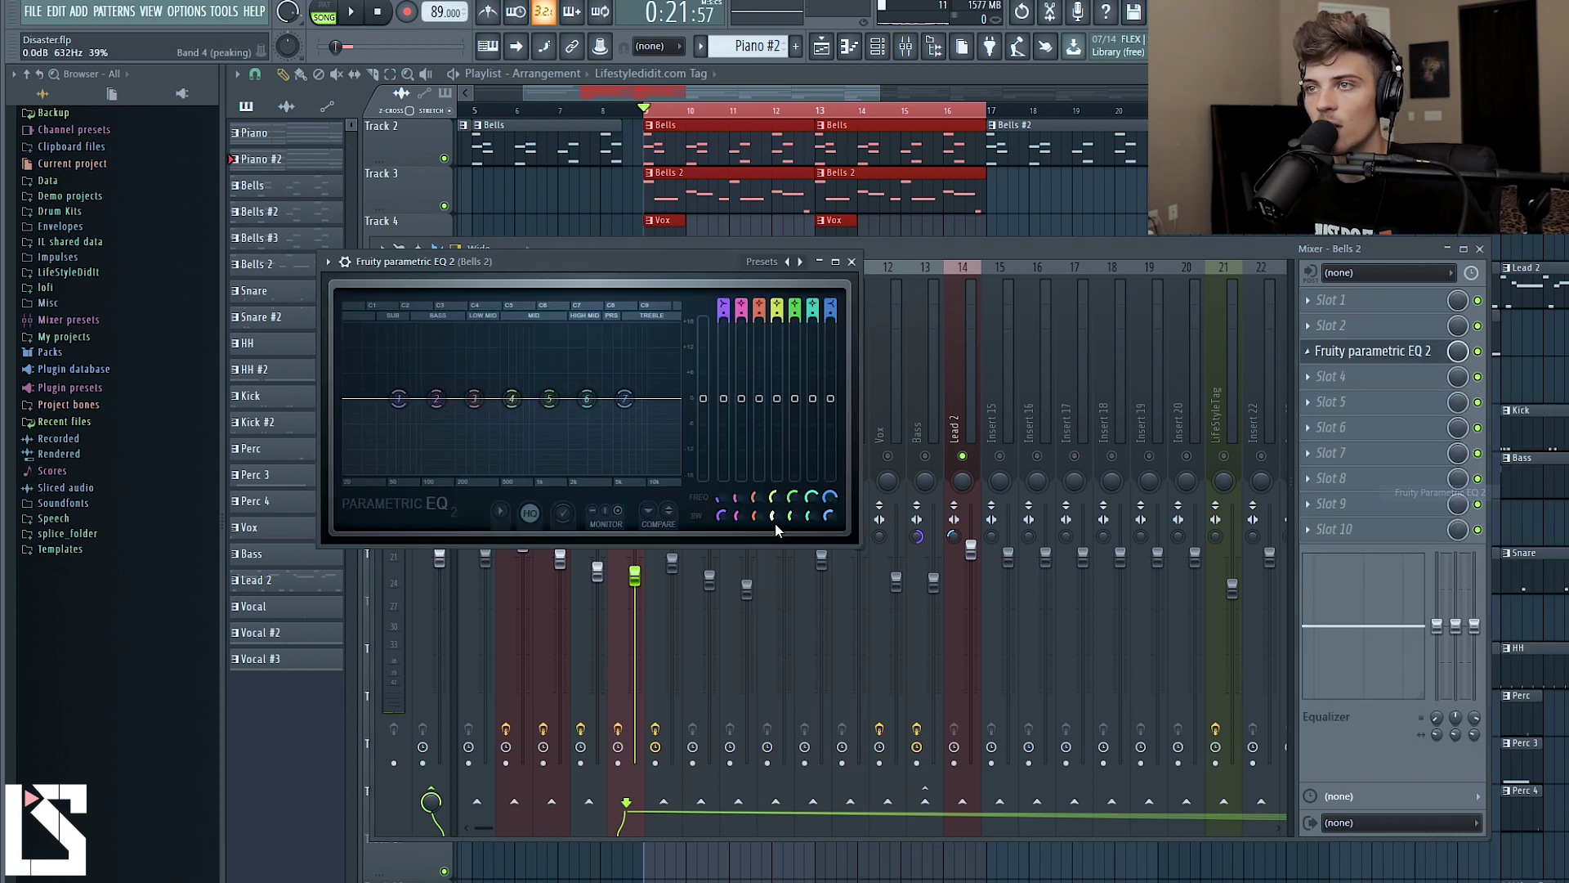
drag(424, 406, 436, 471)
drag(525, 256, 810, 270)
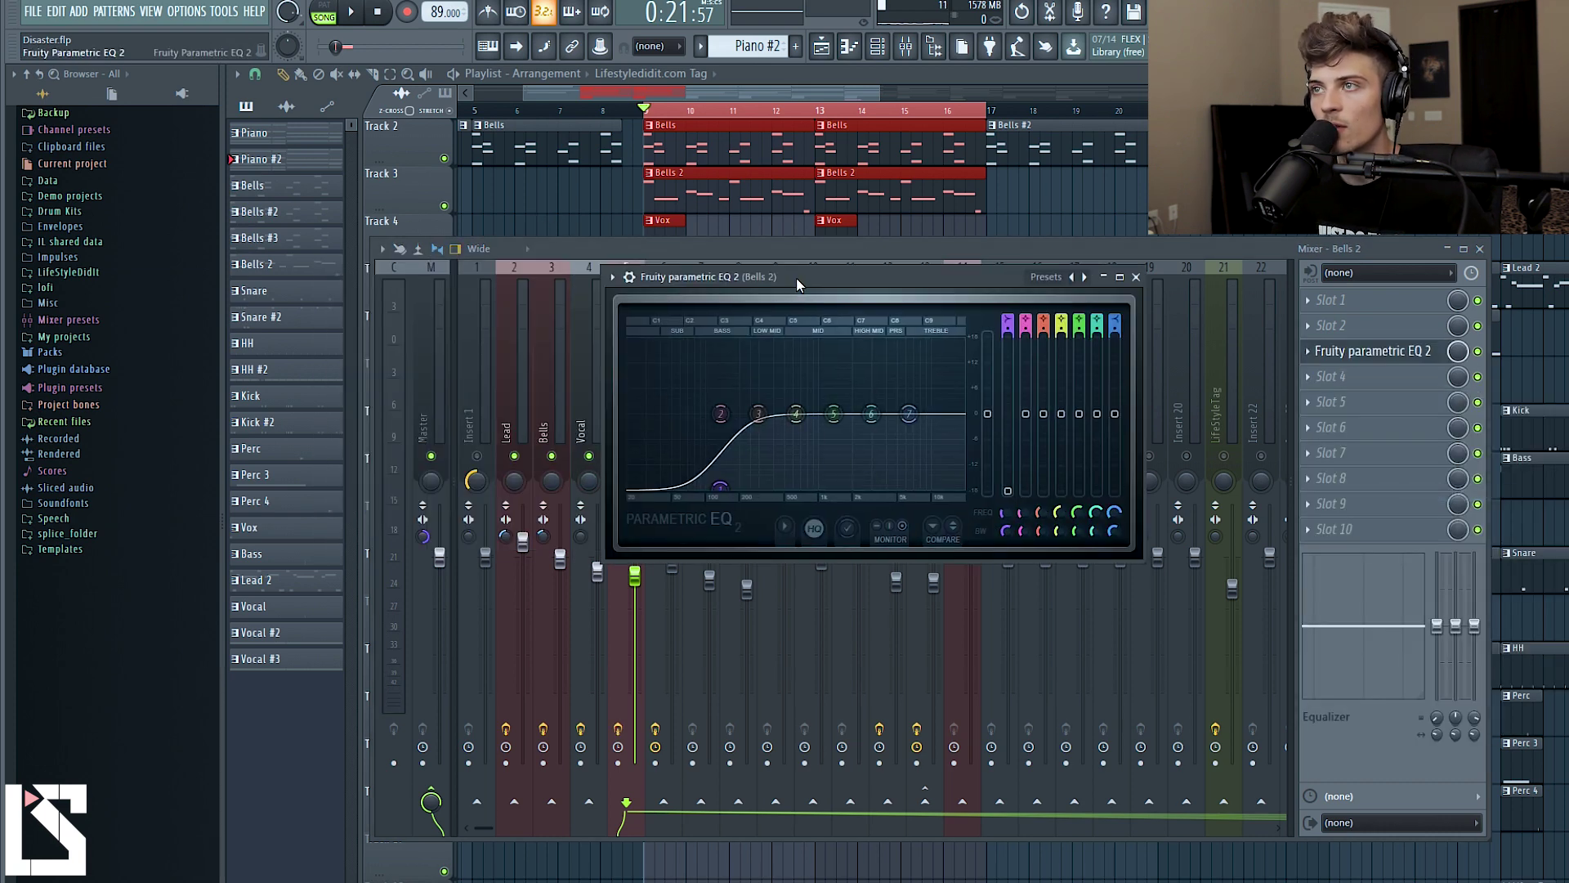
Add a treble boost near 7 kHz and lower the Bells 2 fader to -4.3 dB.
key(space)
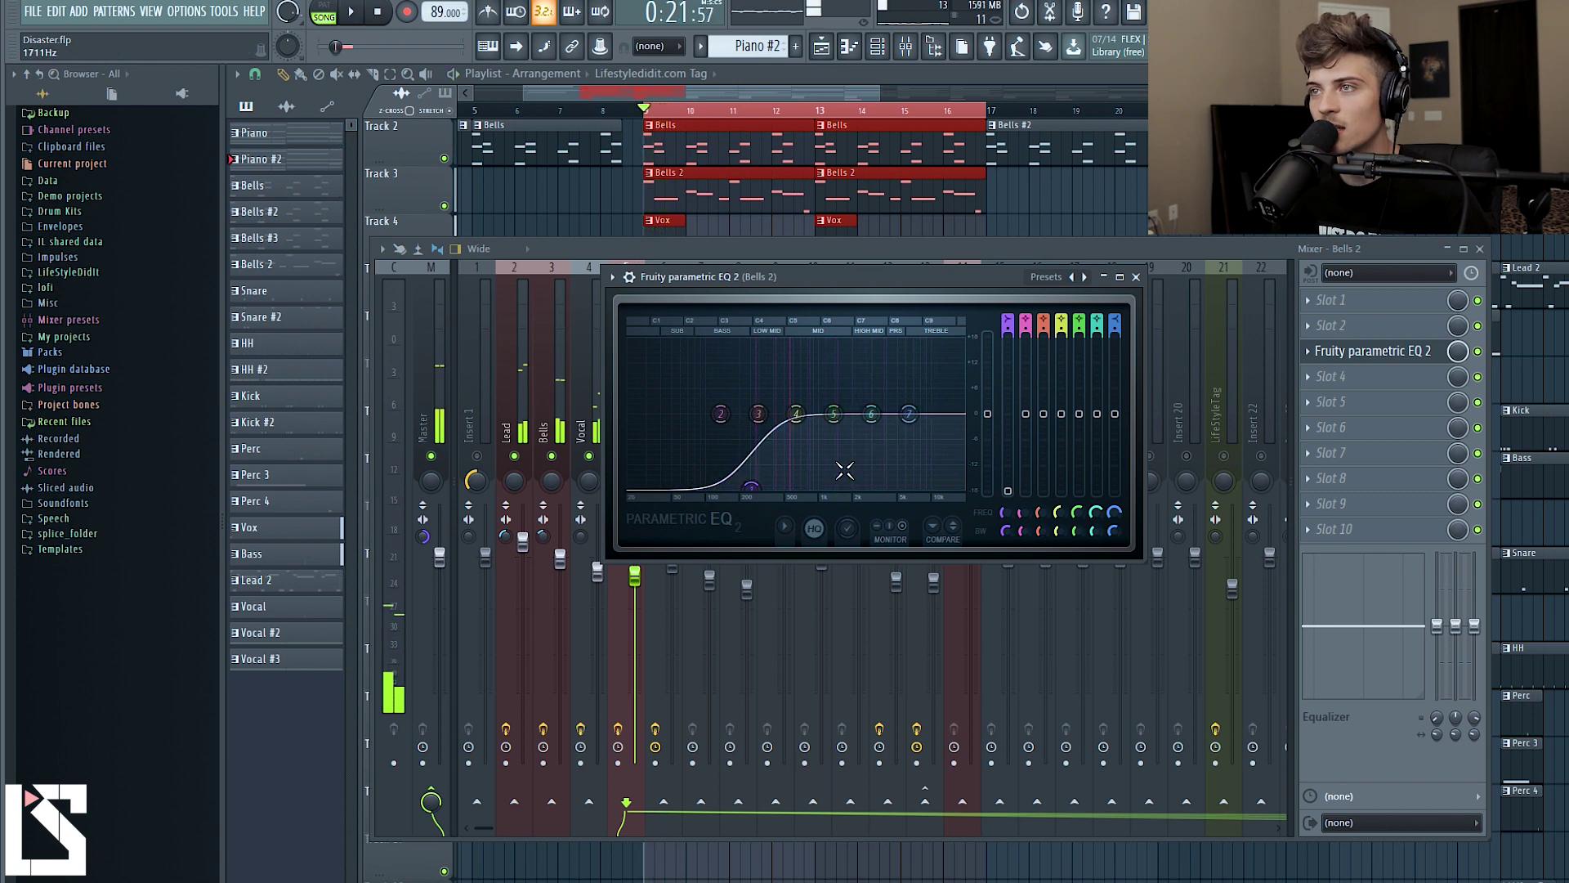
drag(834, 413, 907, 376)
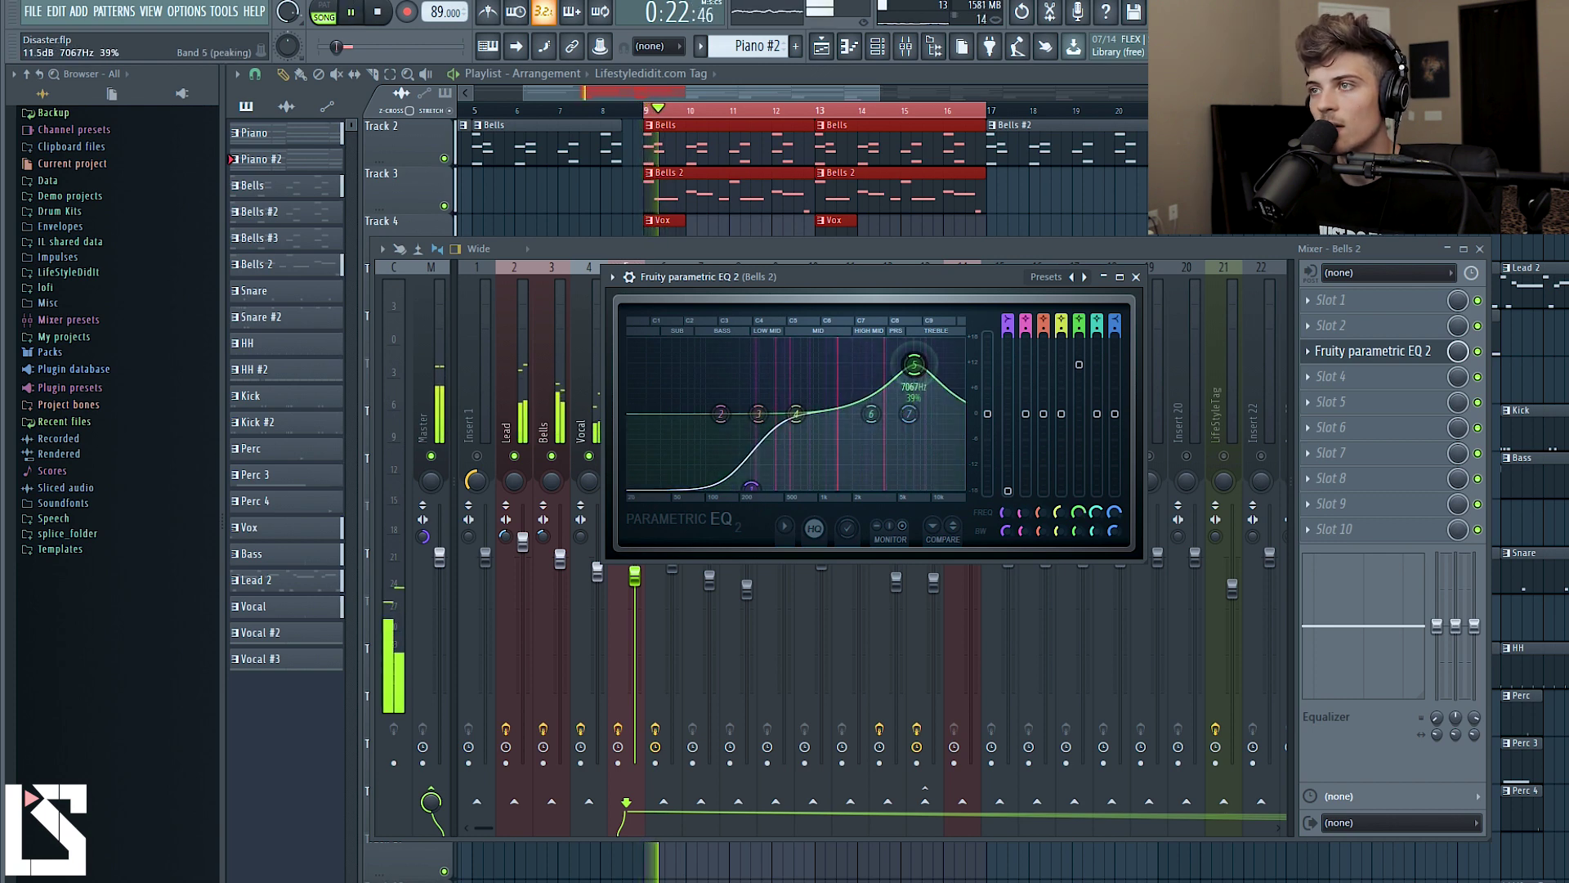
click(1136, 276)
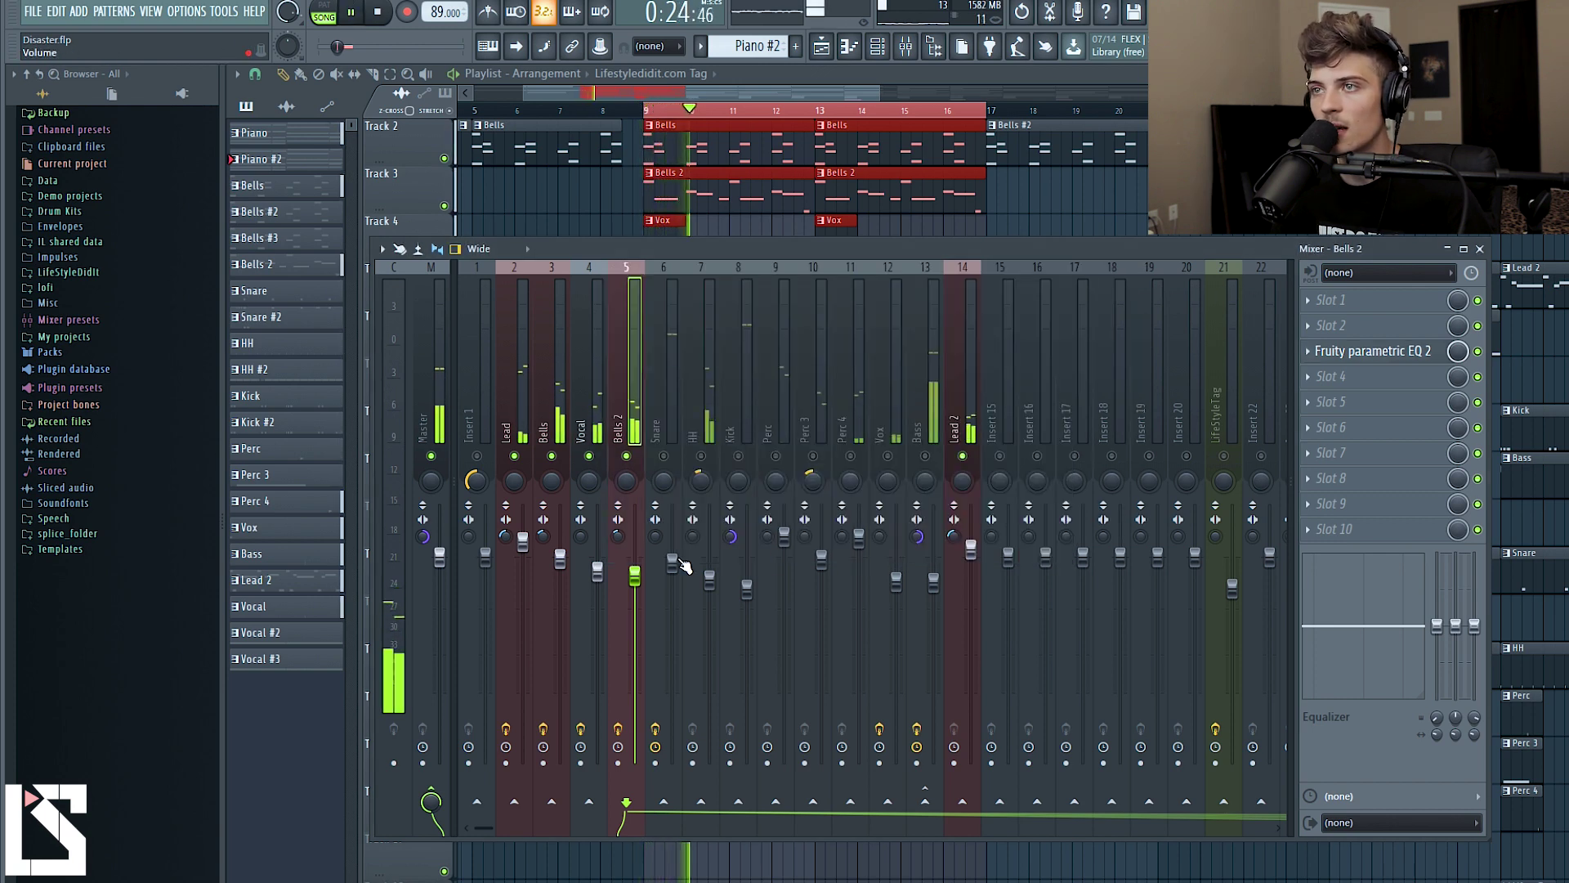
drag(634, 576, 634, 595)
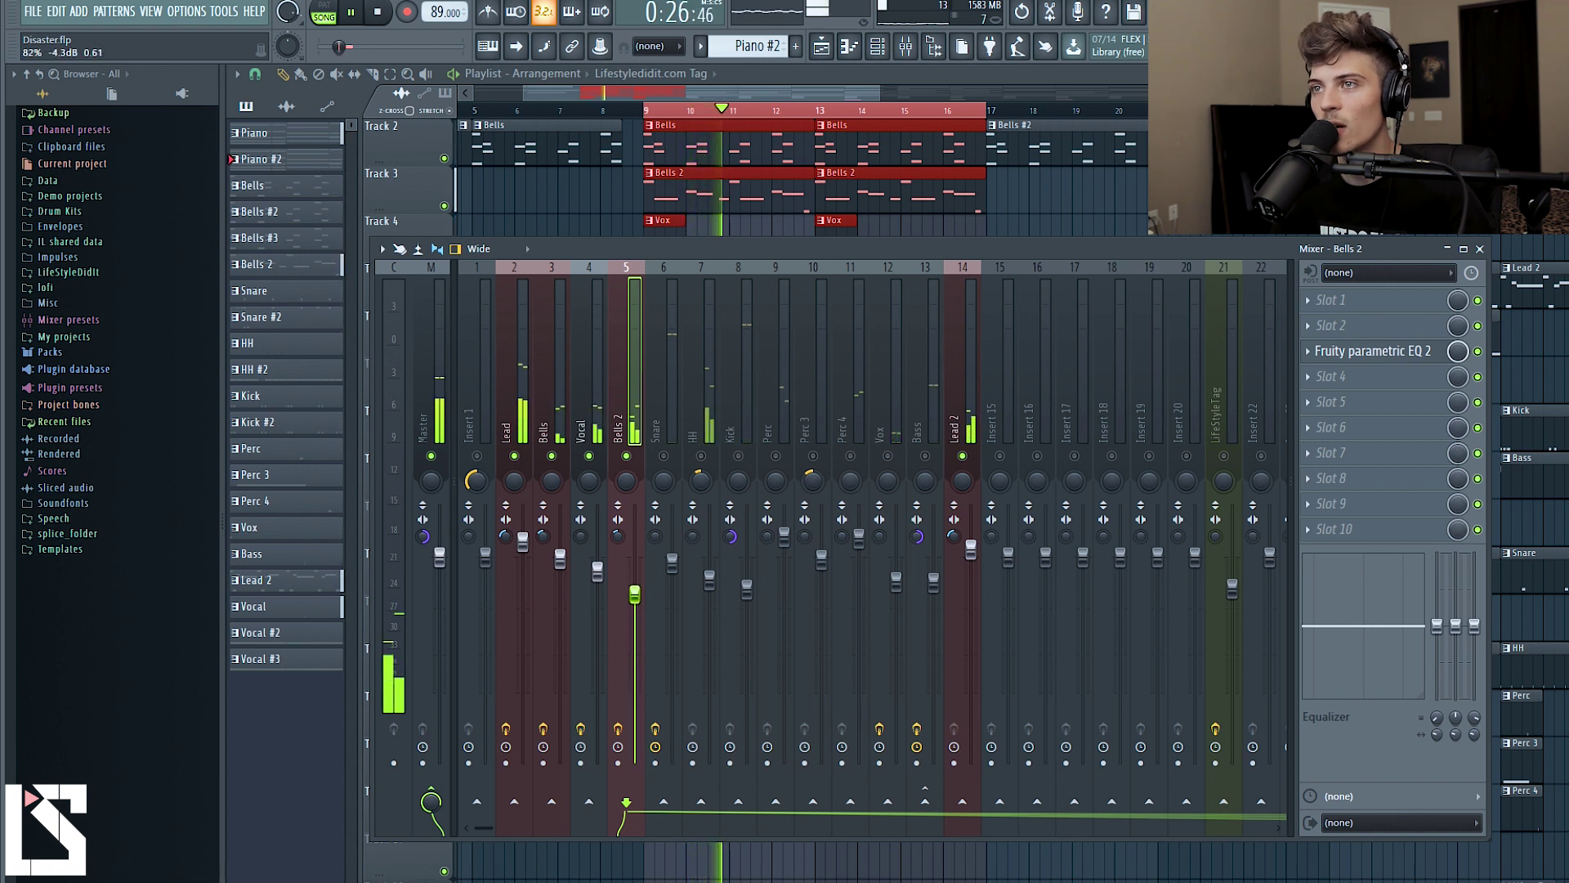
click(971, 433)
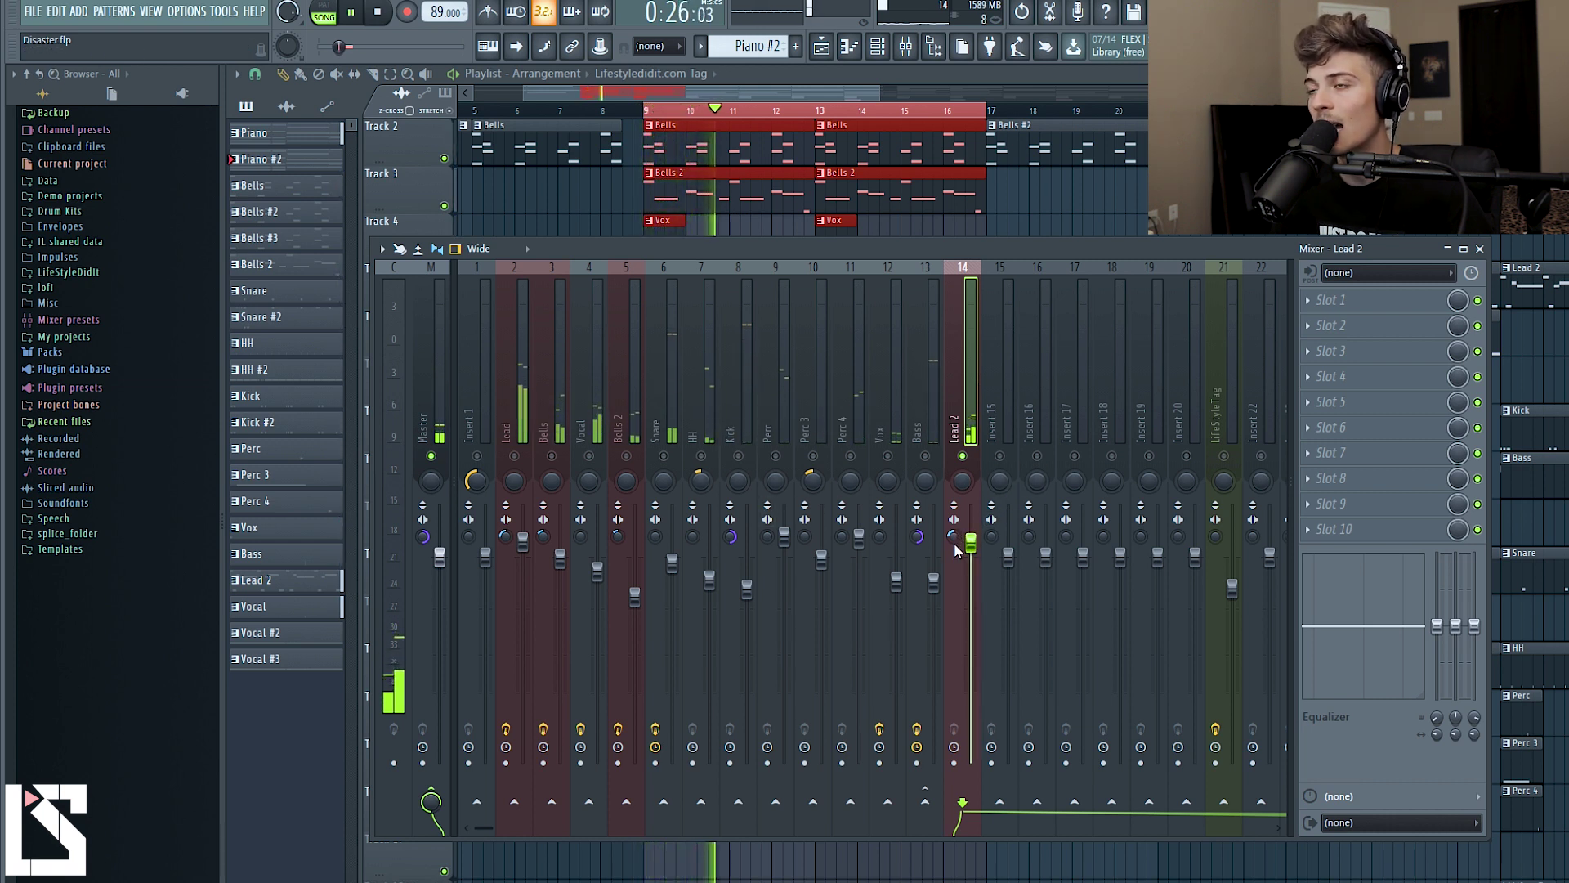
Insert Fruity Parametric EQ 2 on Lead 2 and cut its low end.
key(space)
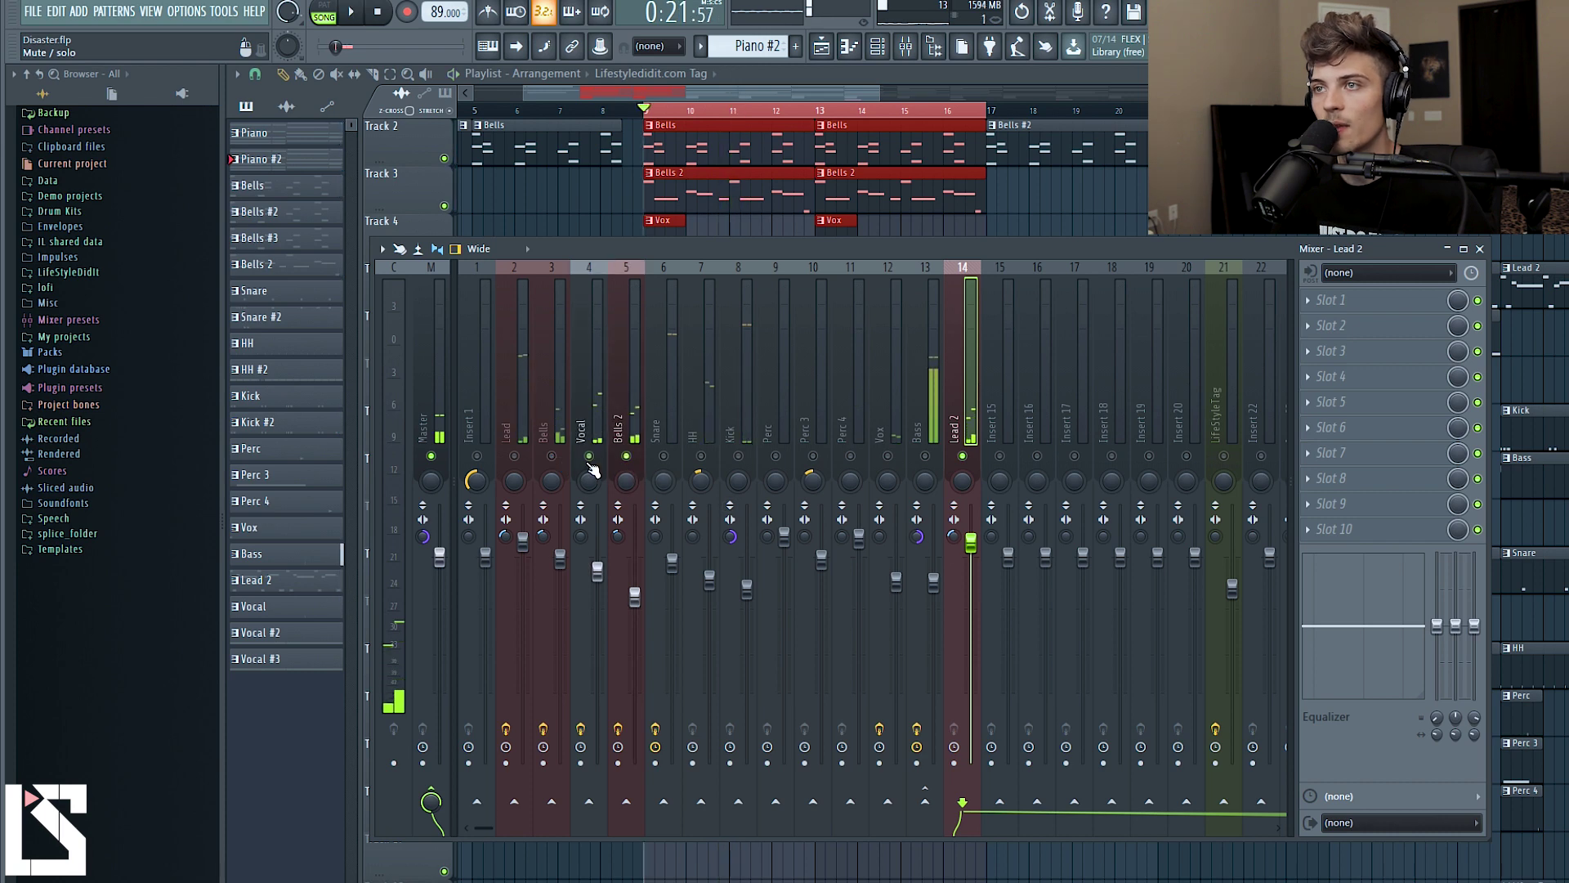
key(space)
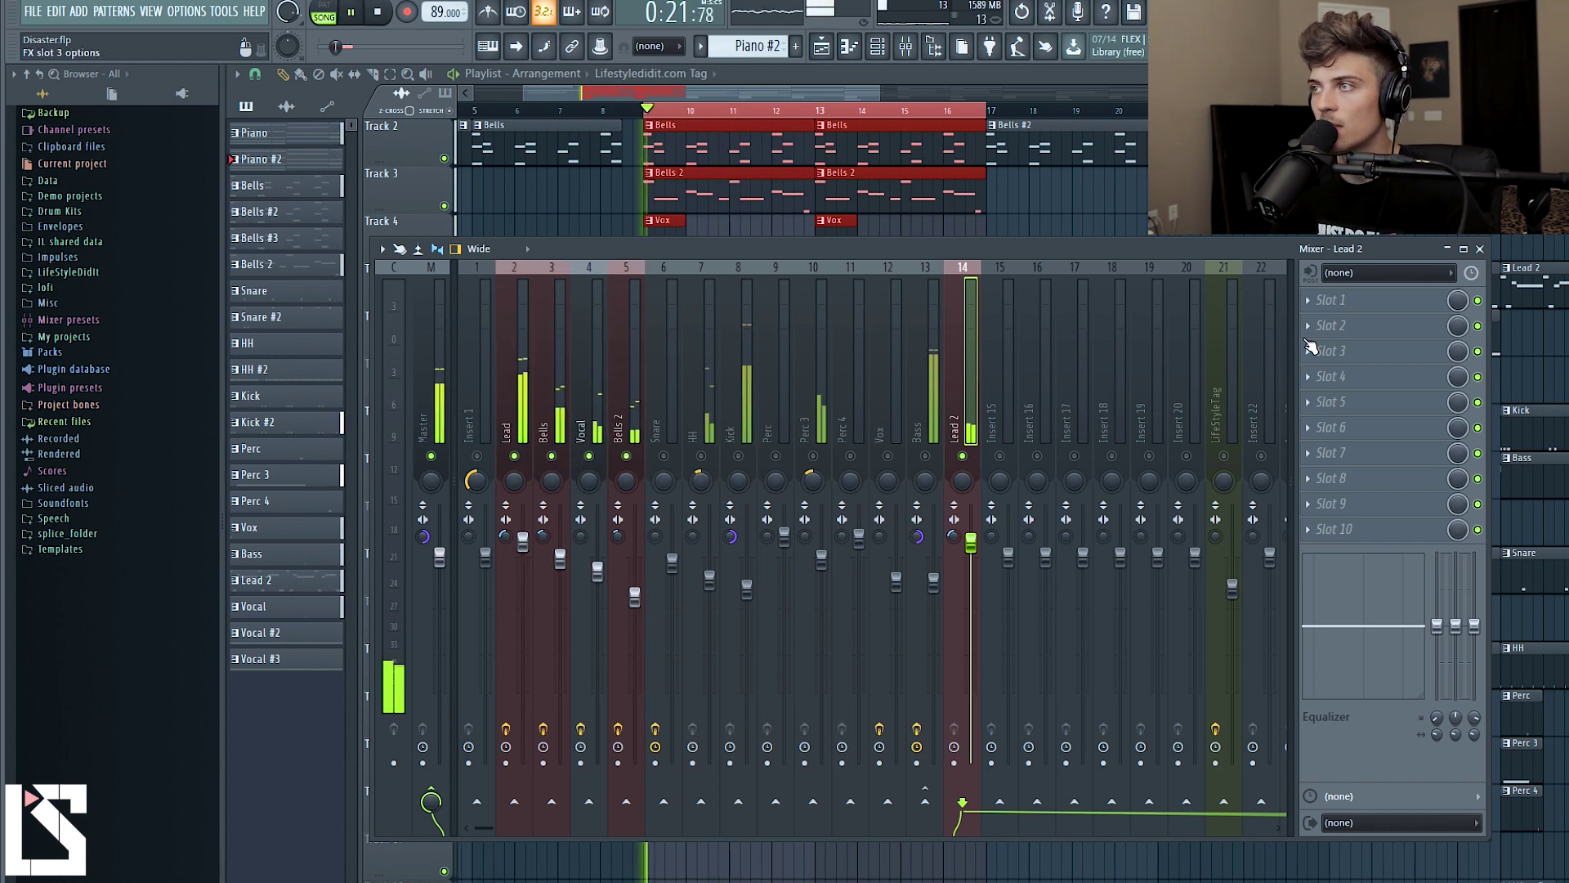
click(1329, 325)
mouse_move(1340, 348)
click(1486, 472)
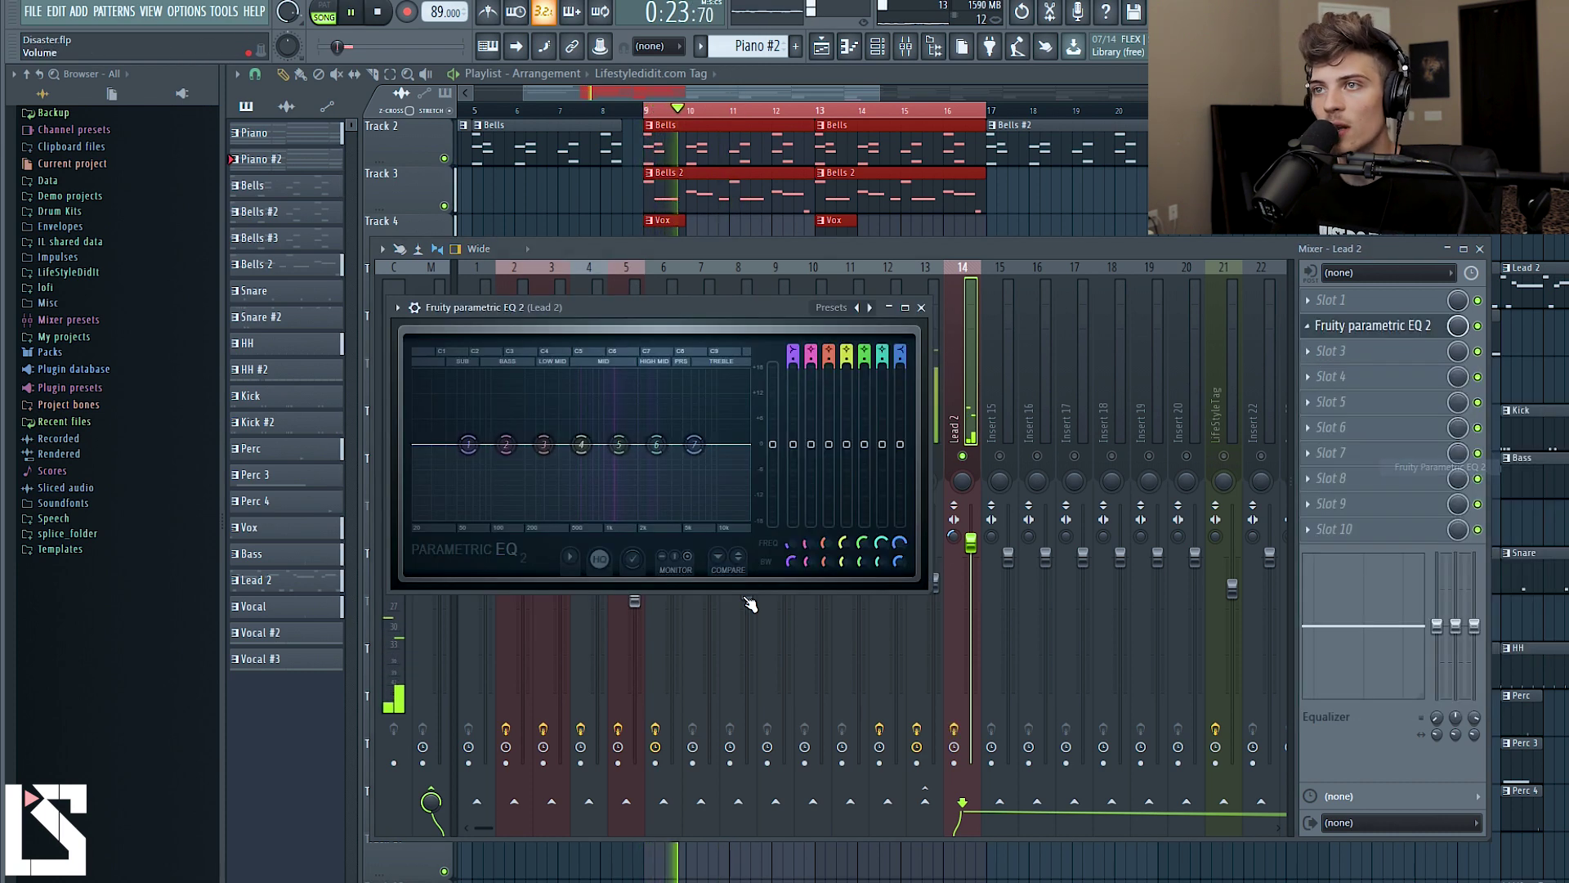
drag(446, 516, 494, 516)
drag(584, 444, 567, 373)
key(space)
key(space)
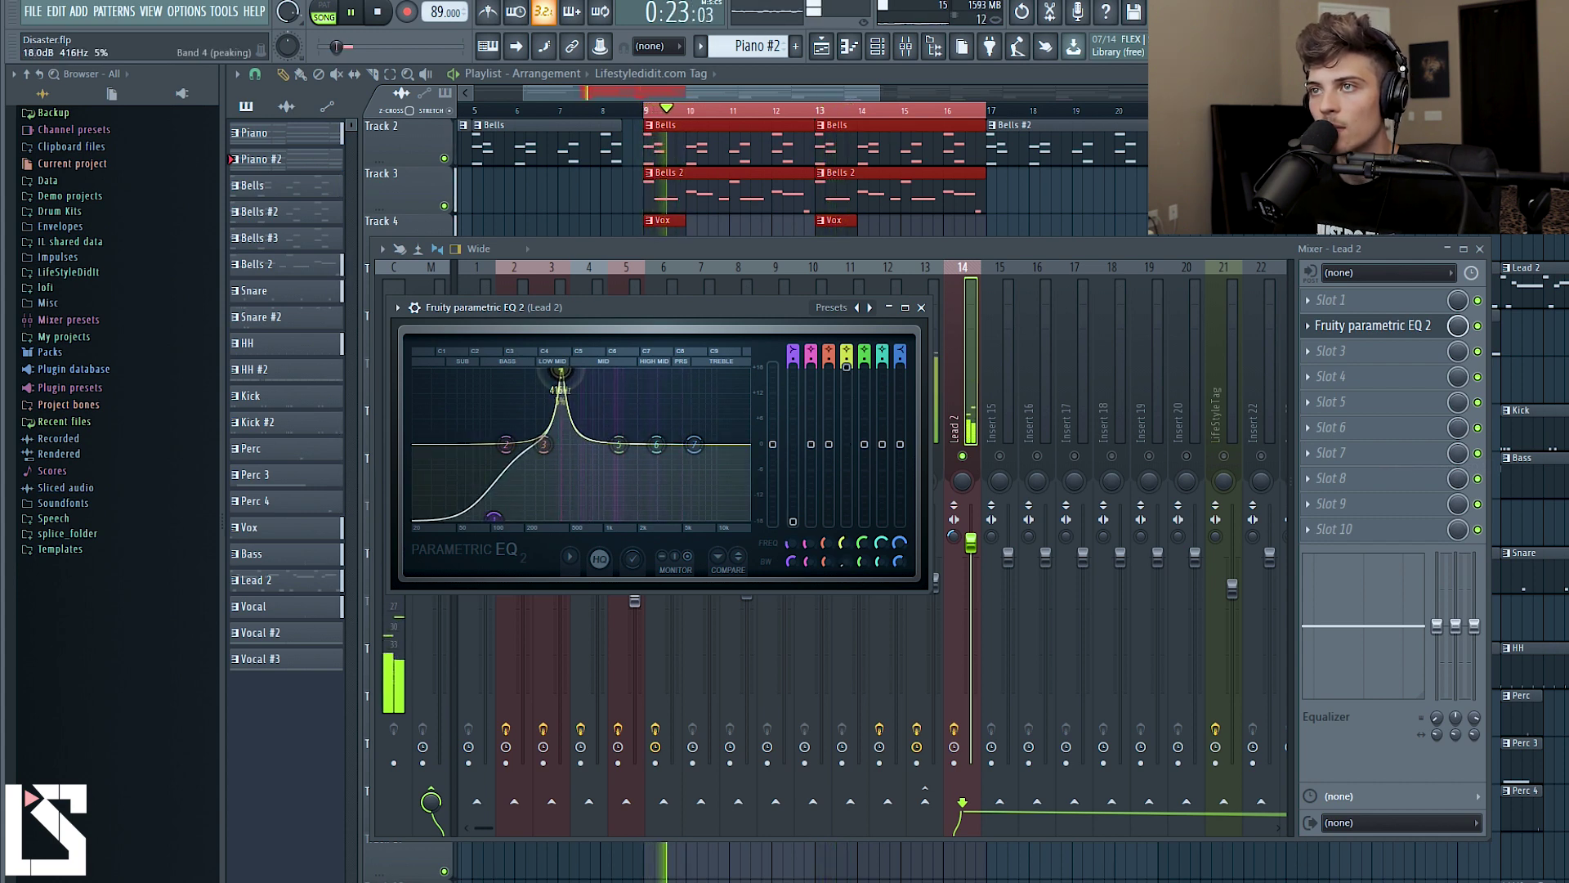
Sweep band 3 to find the clash and cut it 5.3 dB near 655 Hz.
drag(622, 306, 1215, 76)
key(space)
click(973, 470)
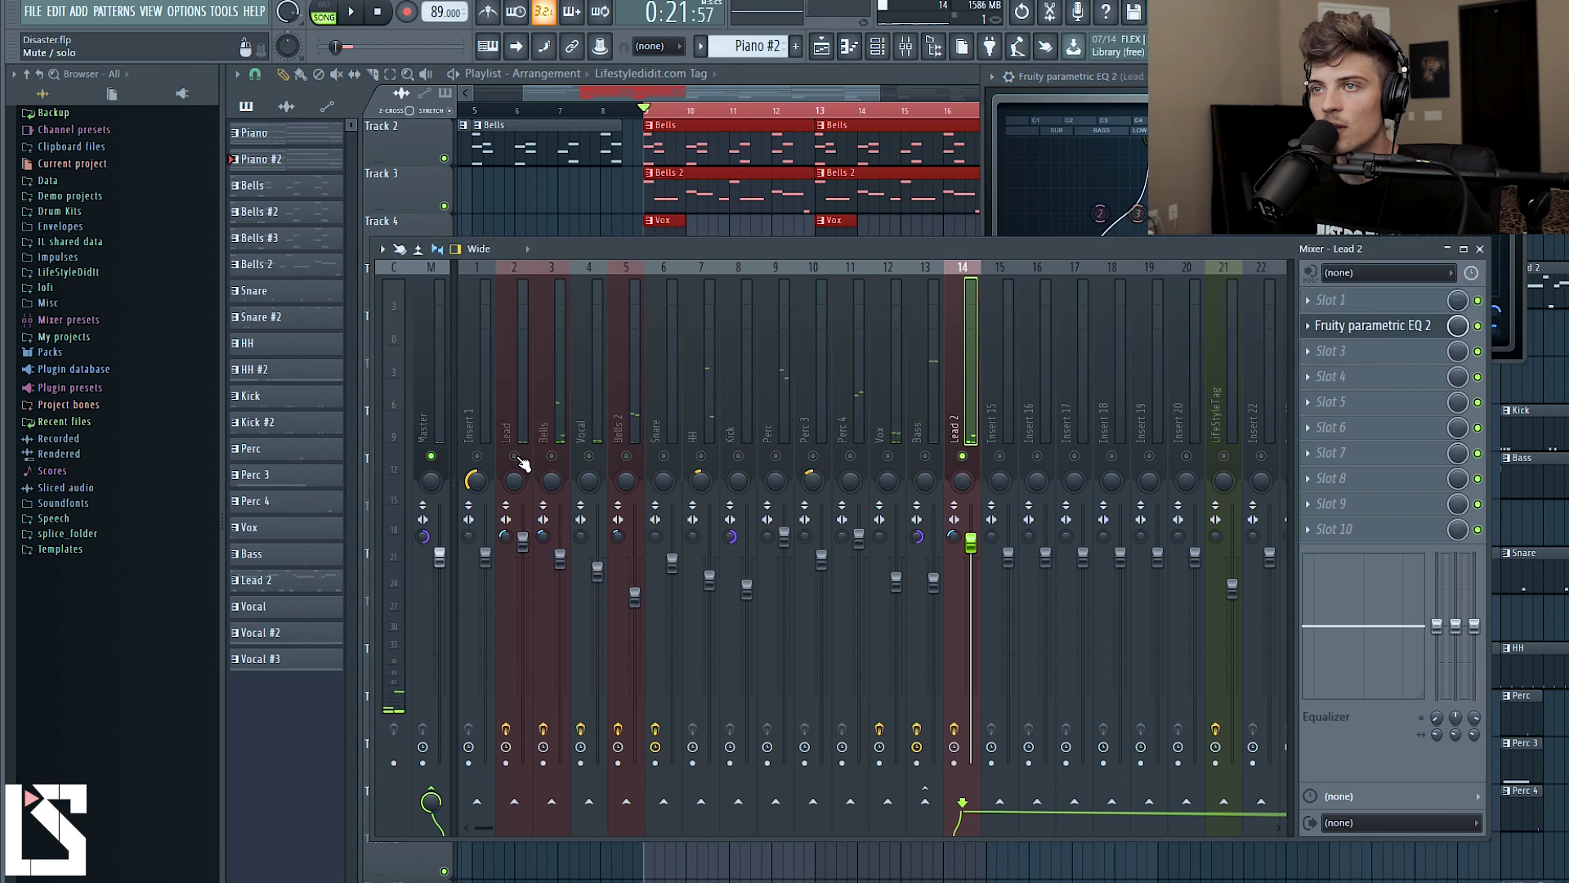
click(1136, 221)
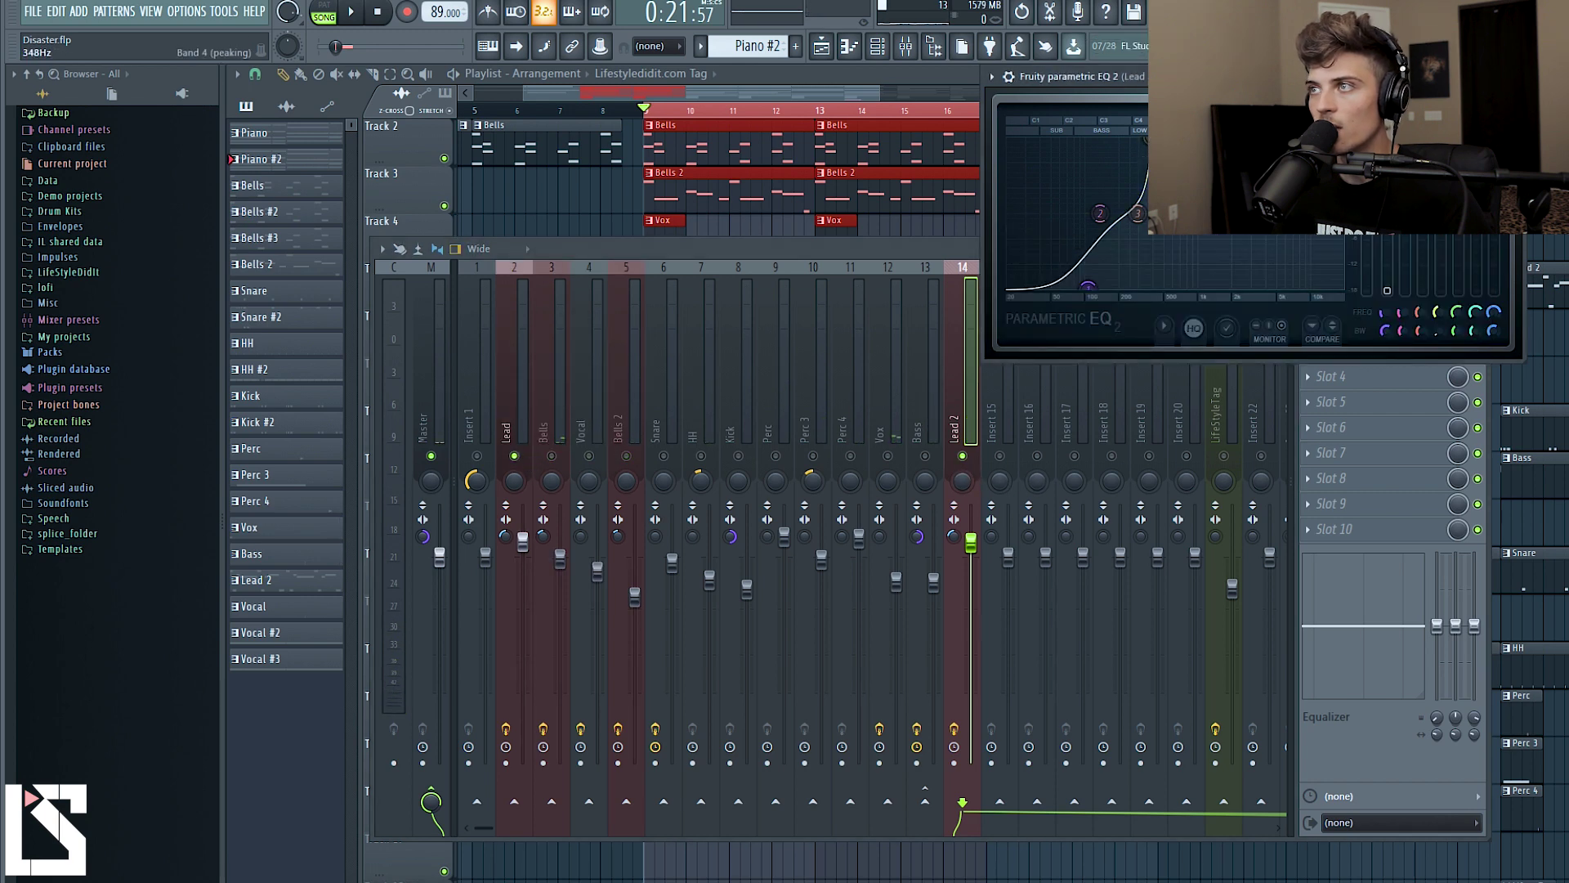
key(space)
drag(1087, 76, 960, 274)
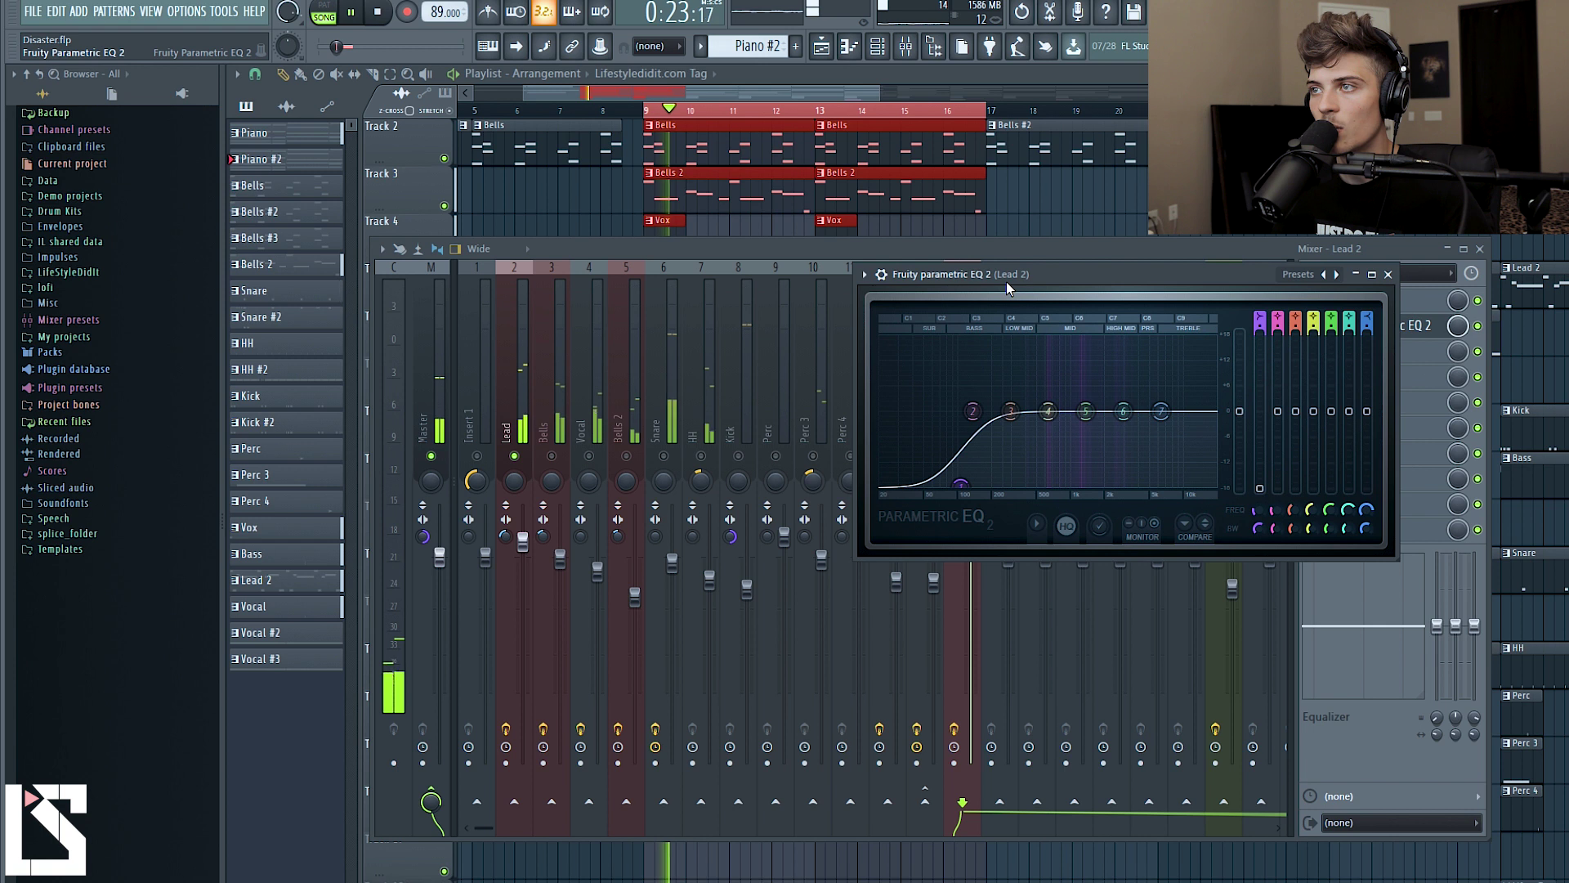
drag(1009, 411, 1050, 338)
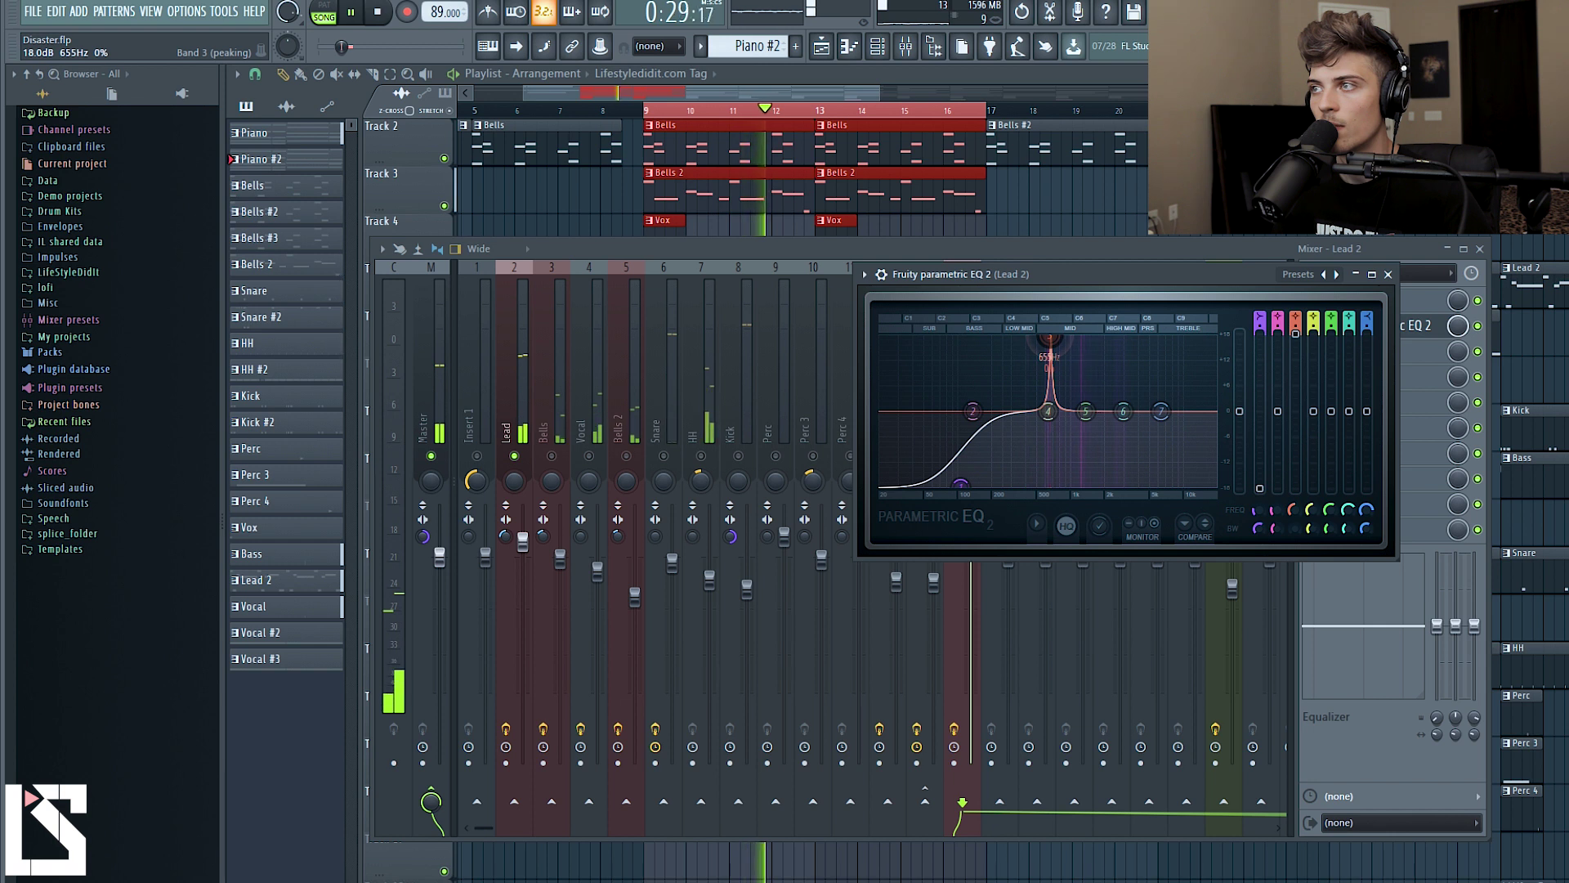
drag(1295, 334, 1302, 437)
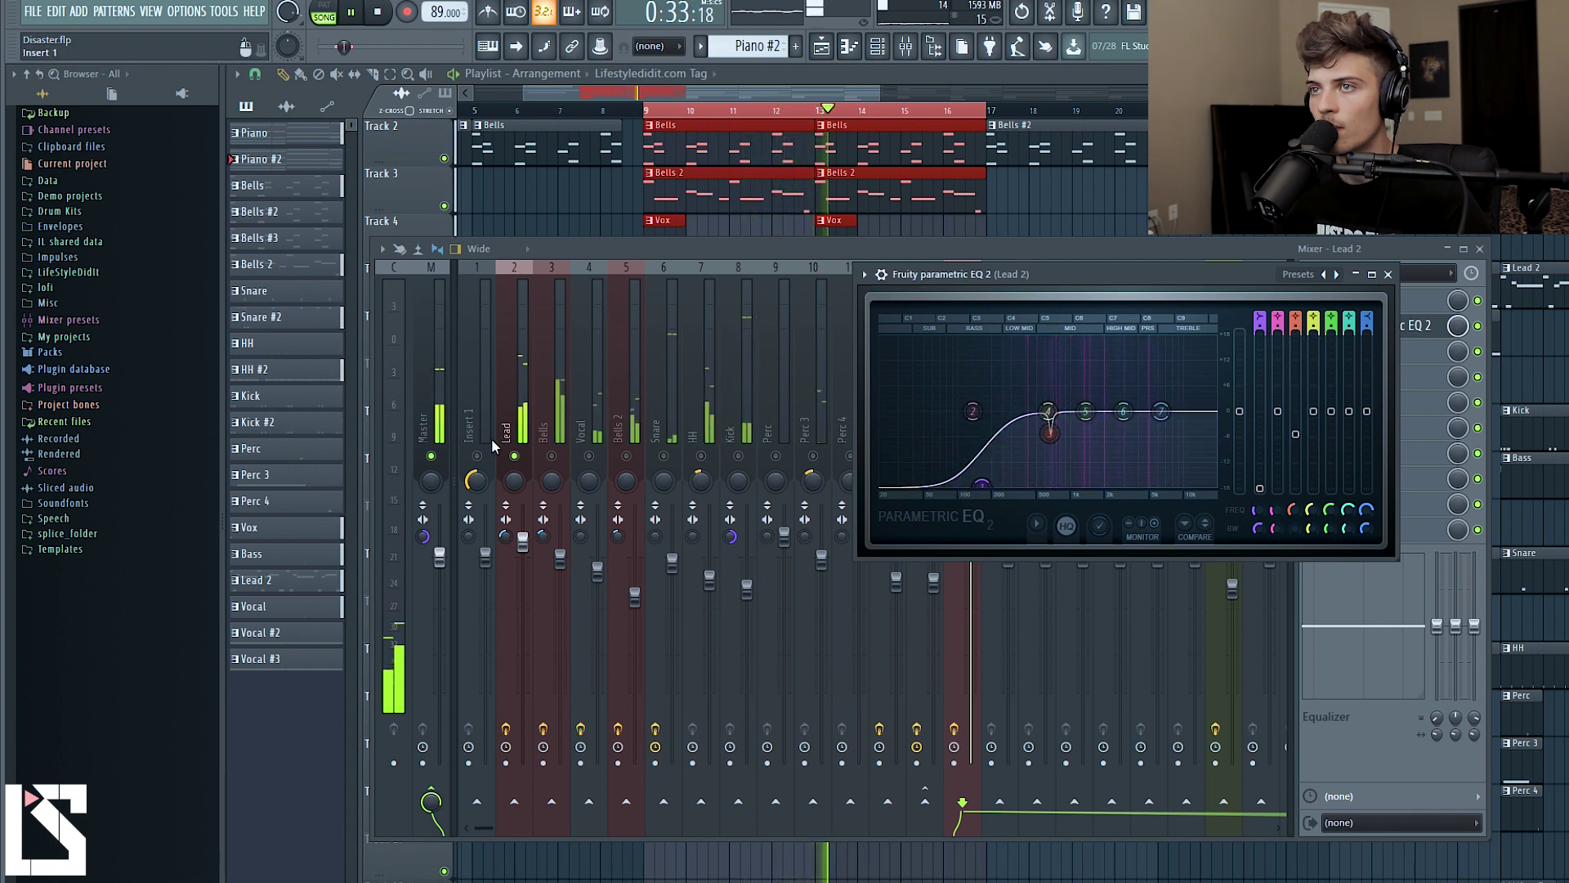
Sweep the Lead EQ's band 5 through the low mids and drop it to -2.6 dB at 175 Hz.
click(1388, 275)
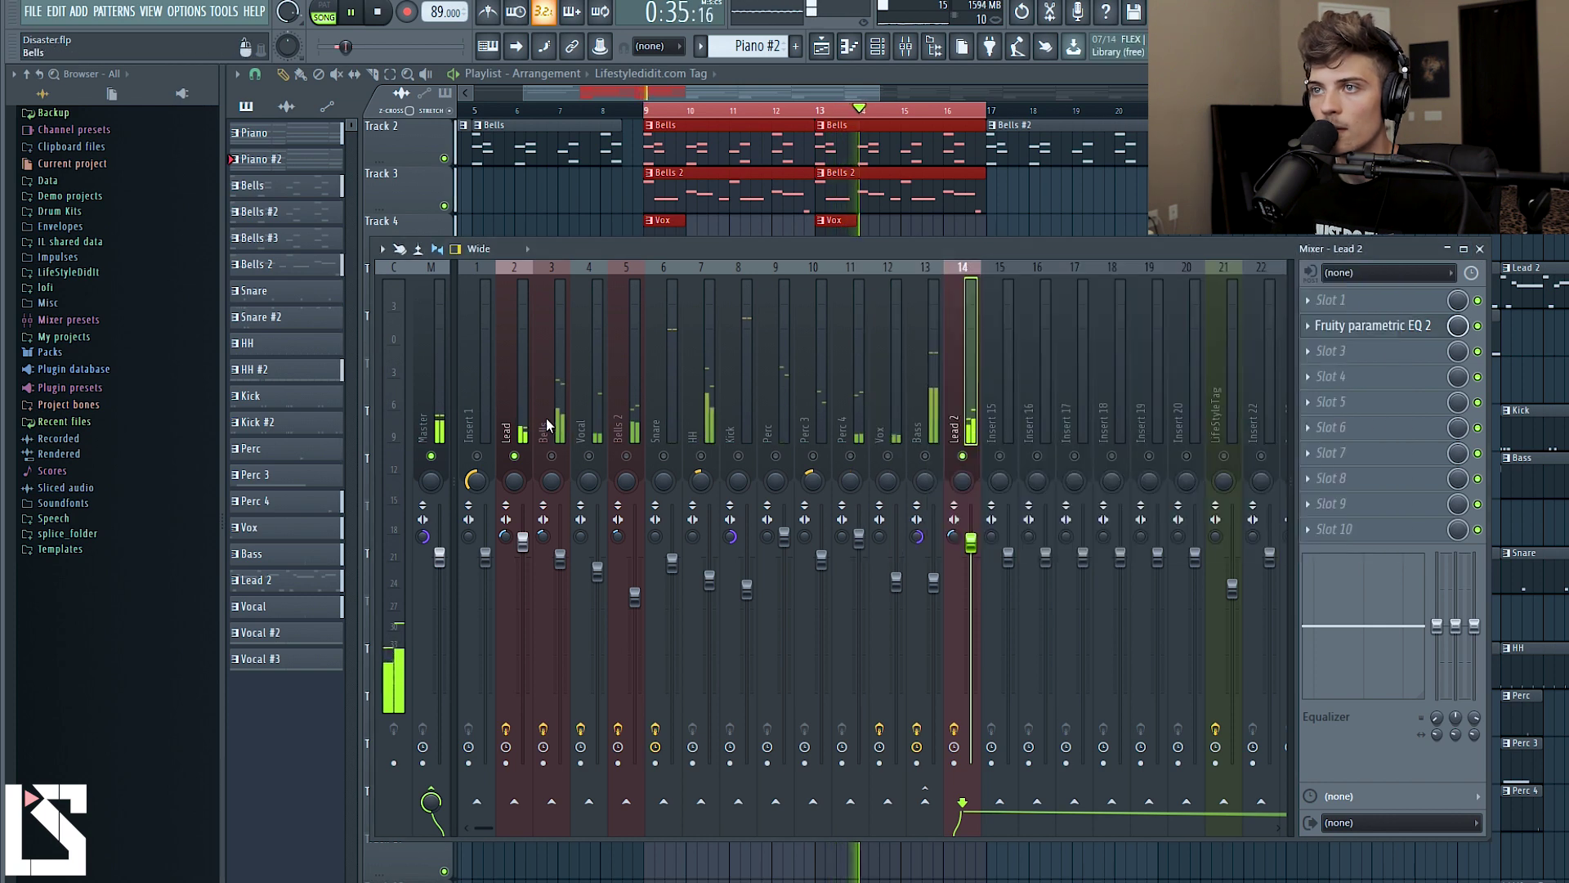
click(518, 384)
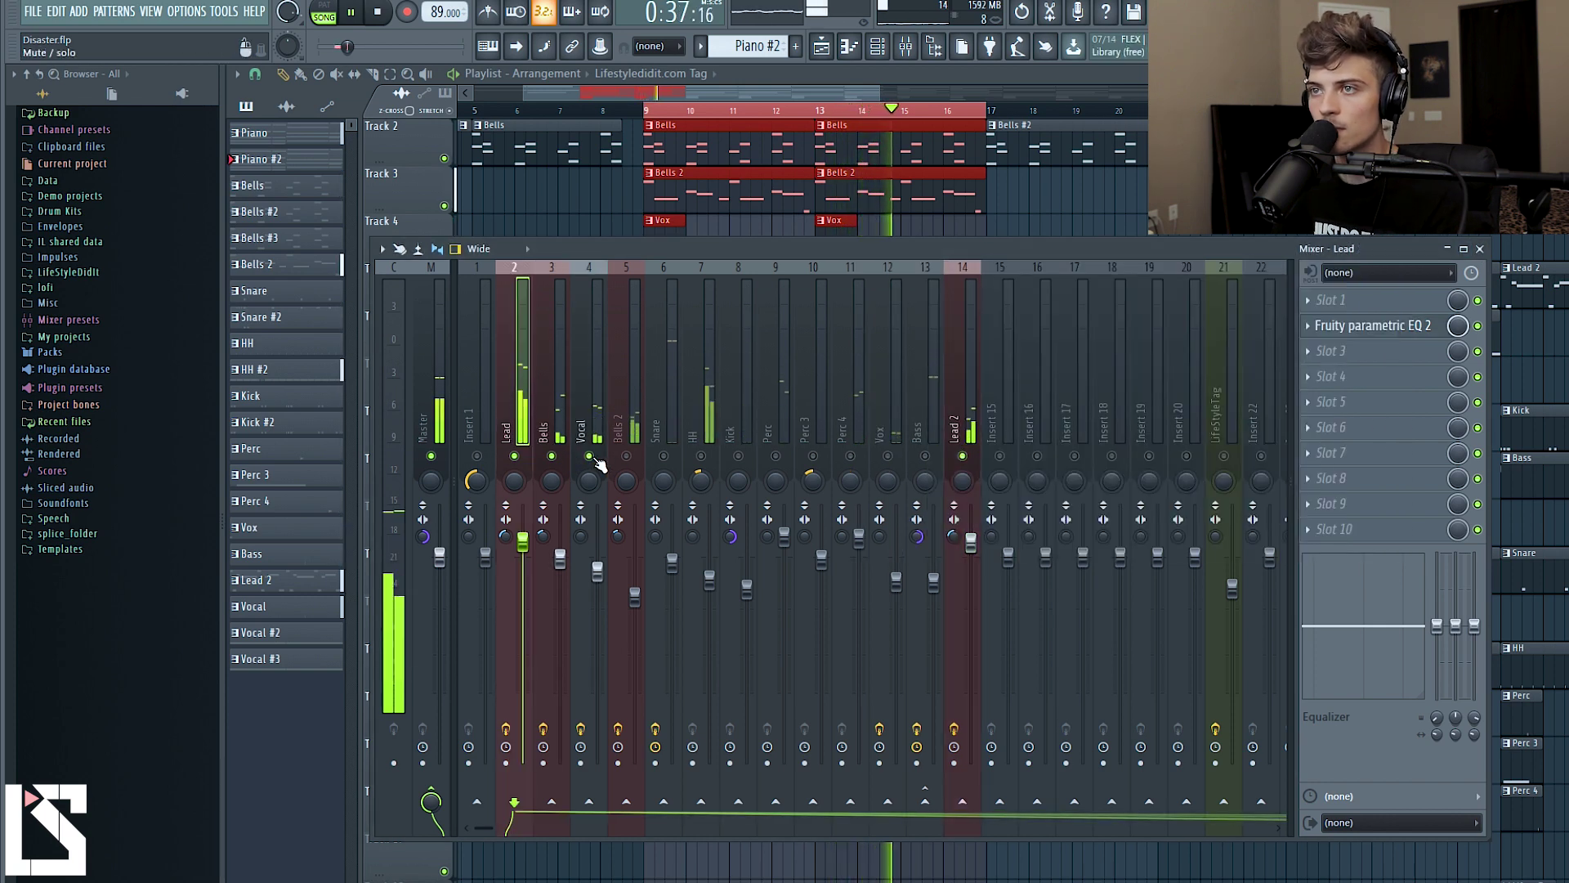
click(1362, 327)
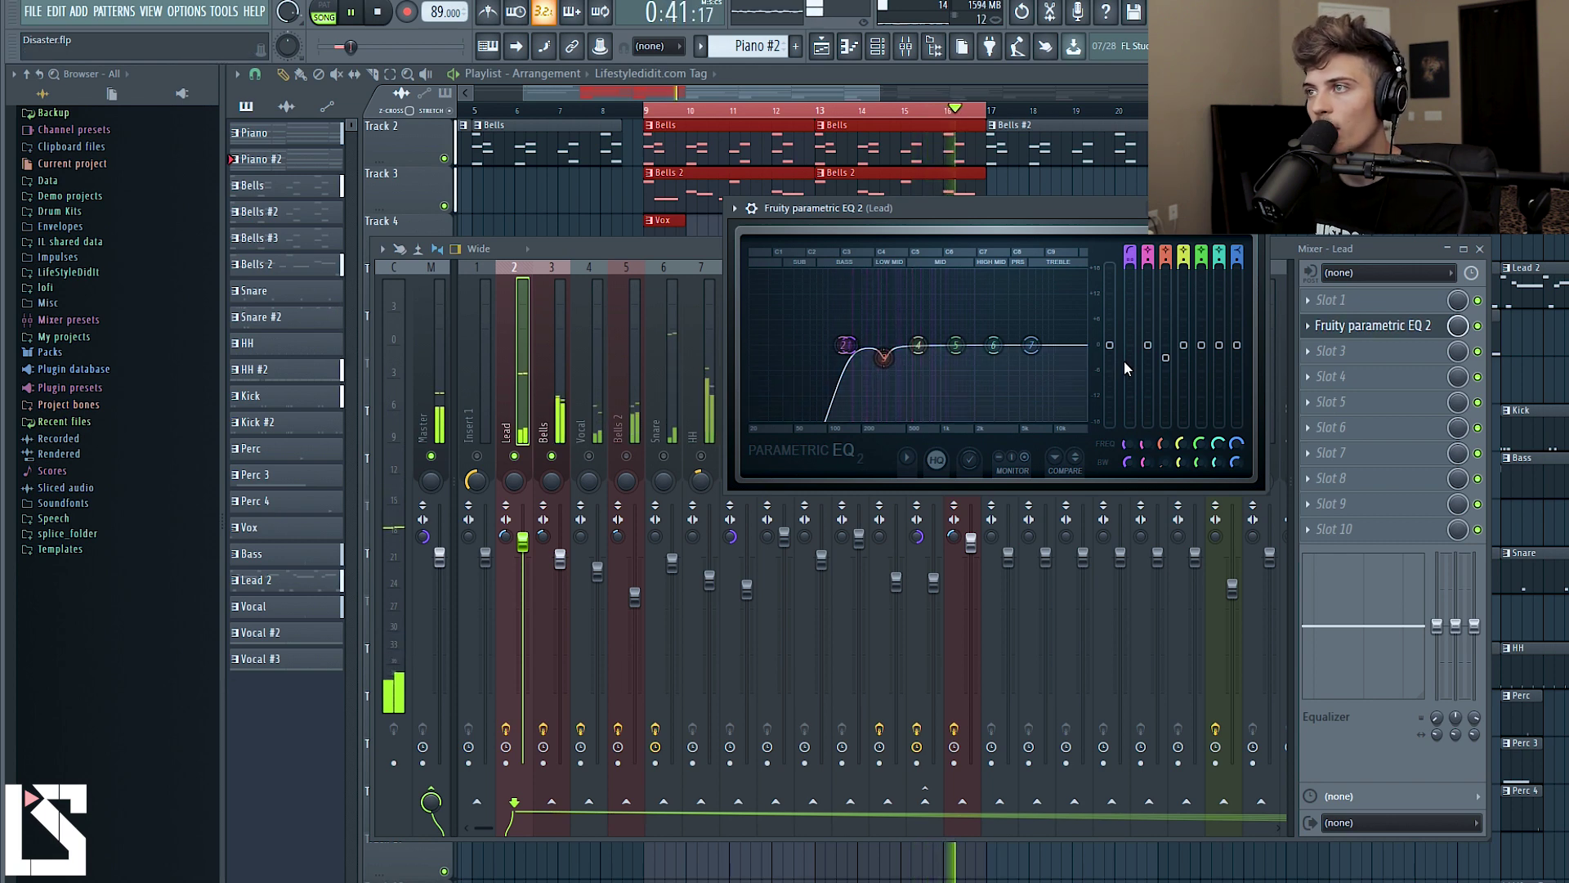
drag(954, 345, 852, 278)
key(space)
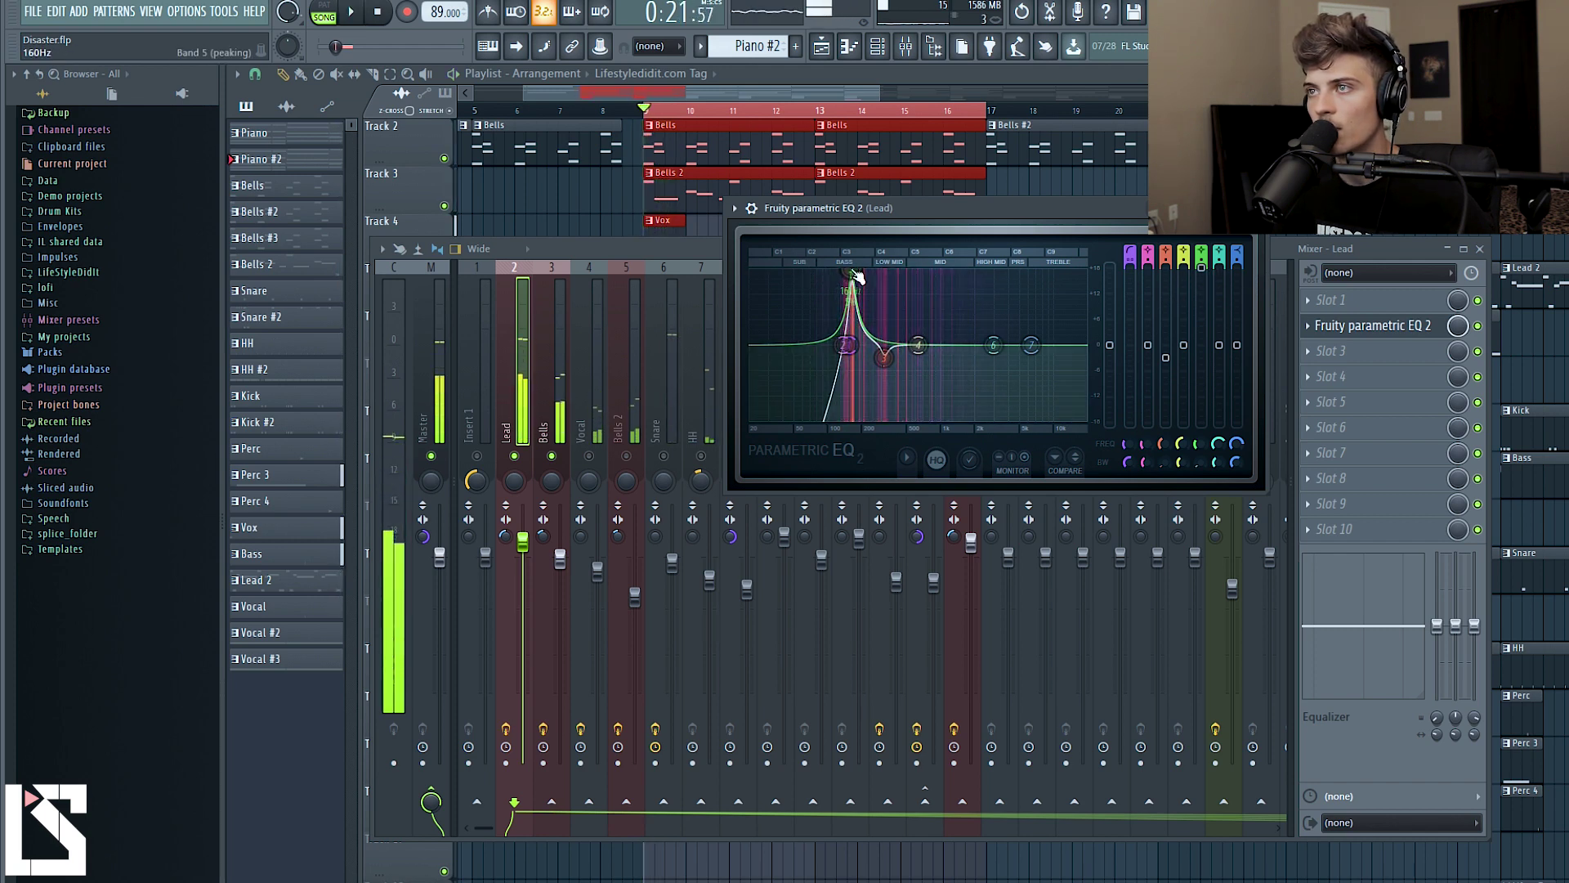
drag(850, 271, 855, 357)
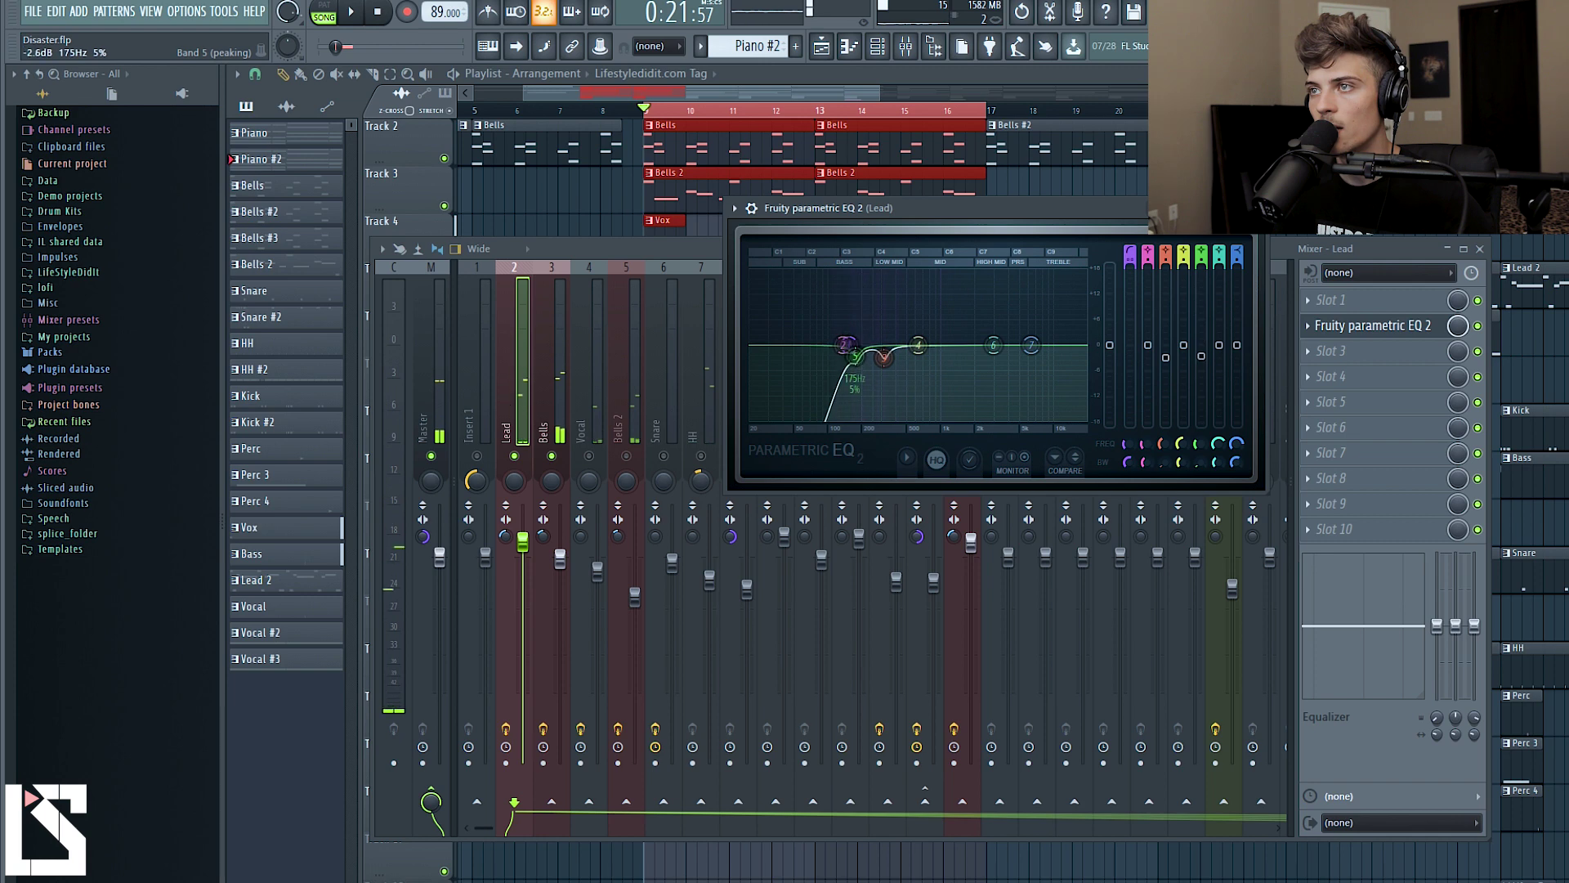
click(609, 464)
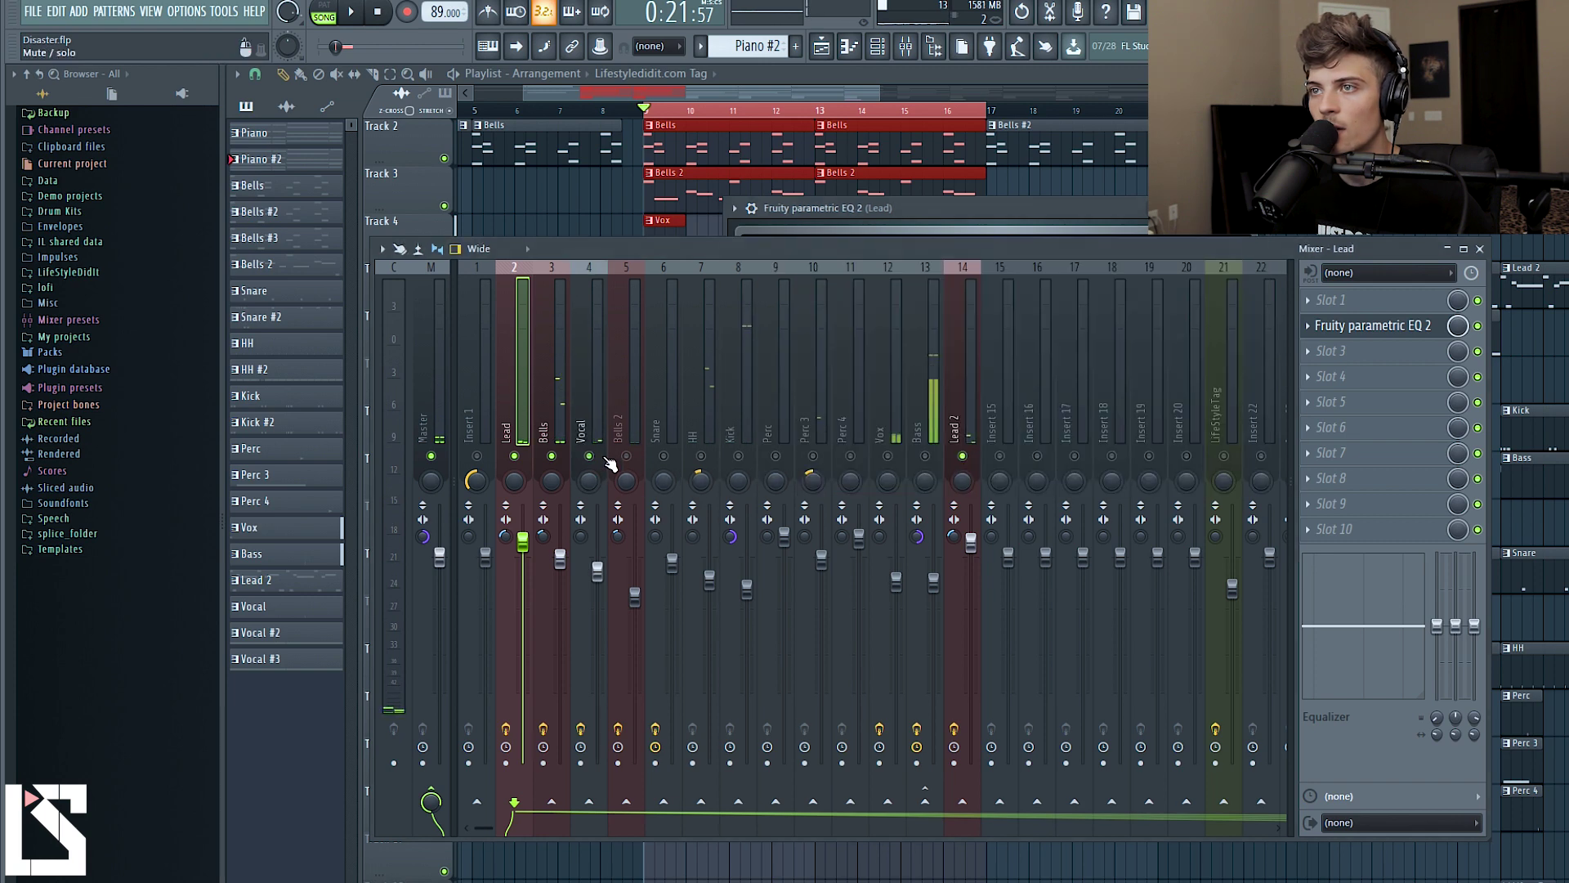
Lower the Bass insert to -3.3 dB, mute Vox, stop playback and select the Master insert.
click(936, 430)
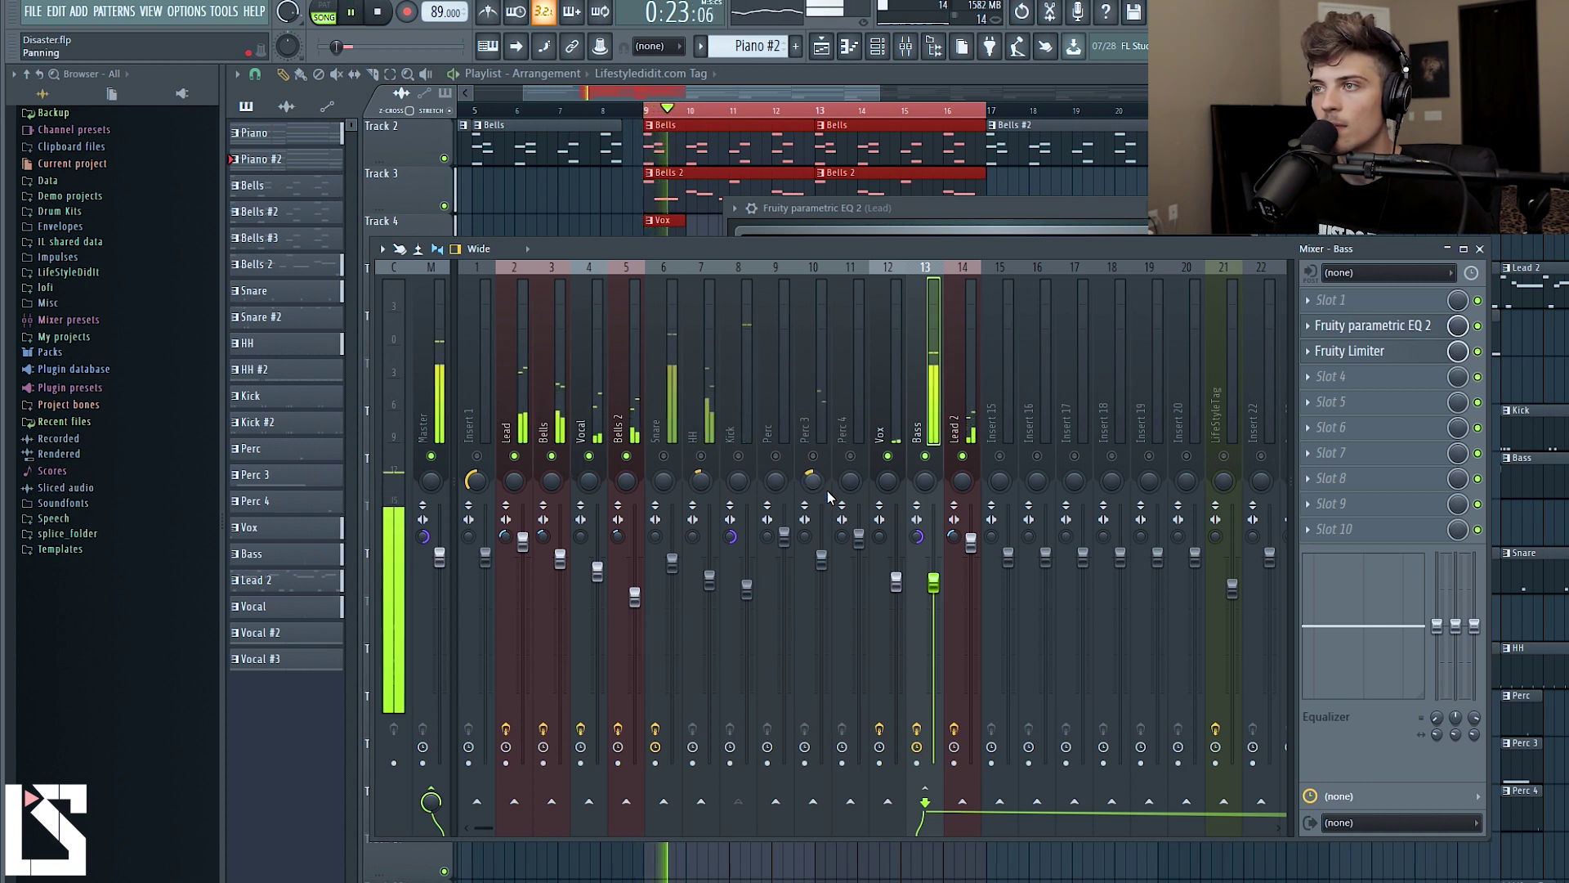
drag(943, 603, 931, 611)
click(889, 457)
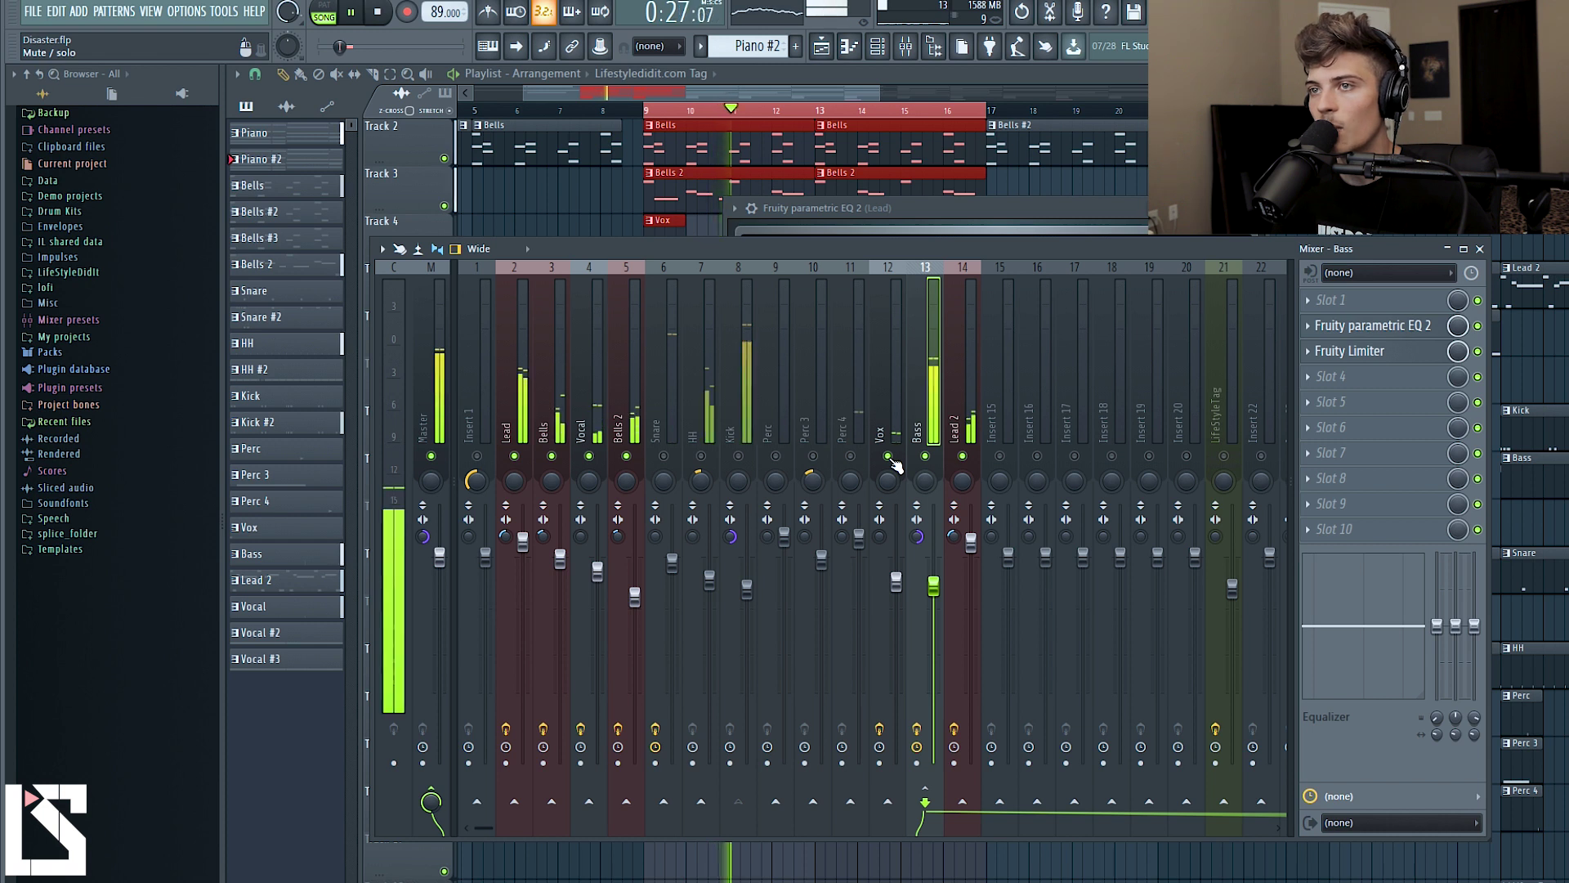
key(space)
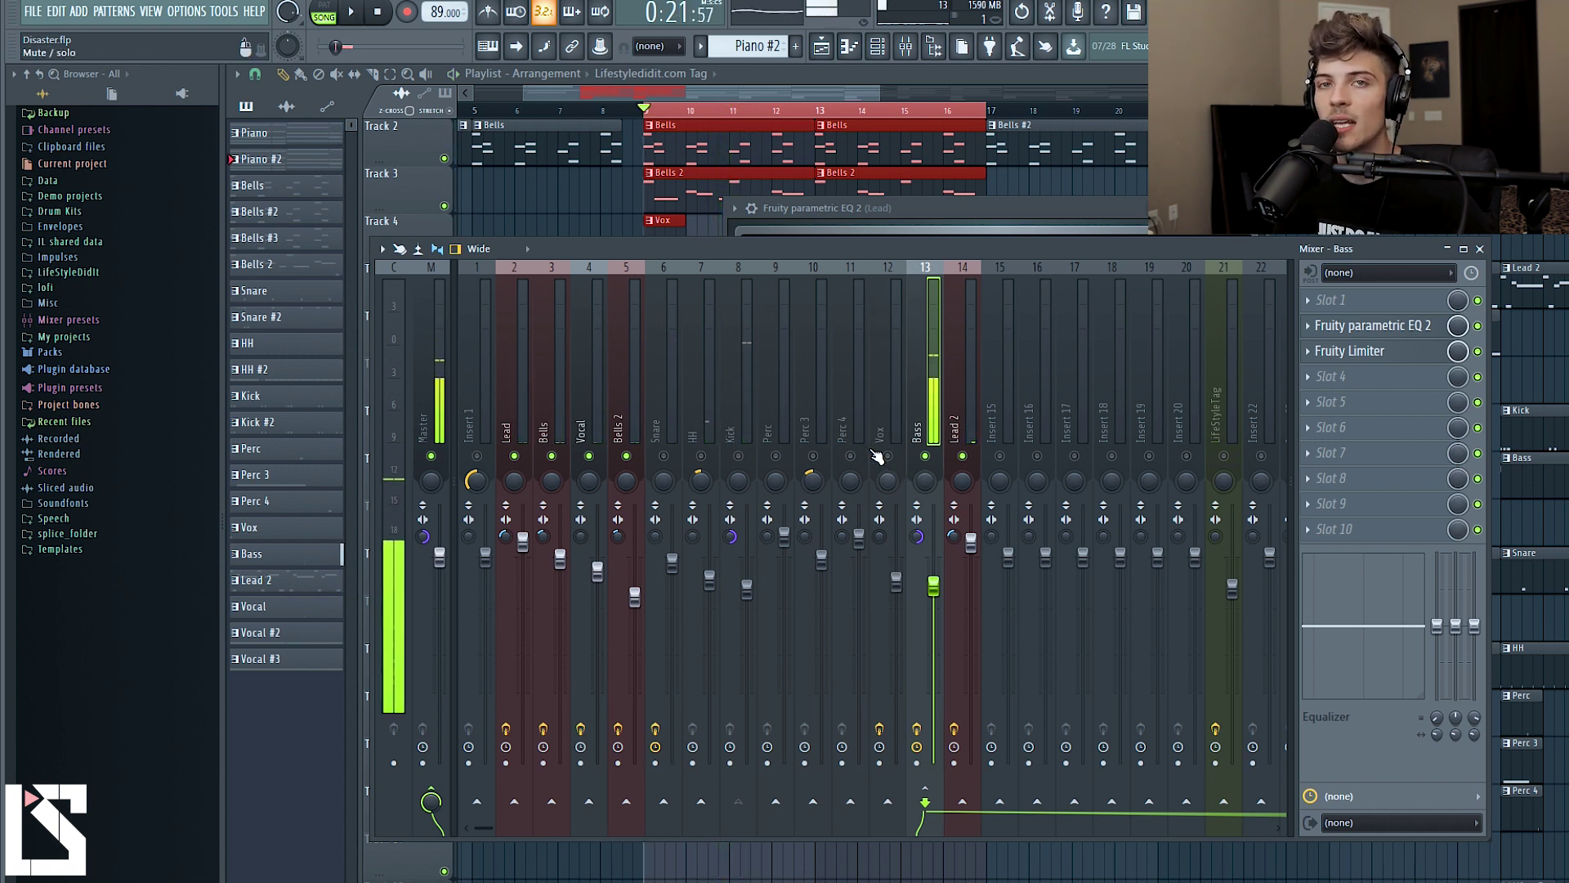
click(425, 409)
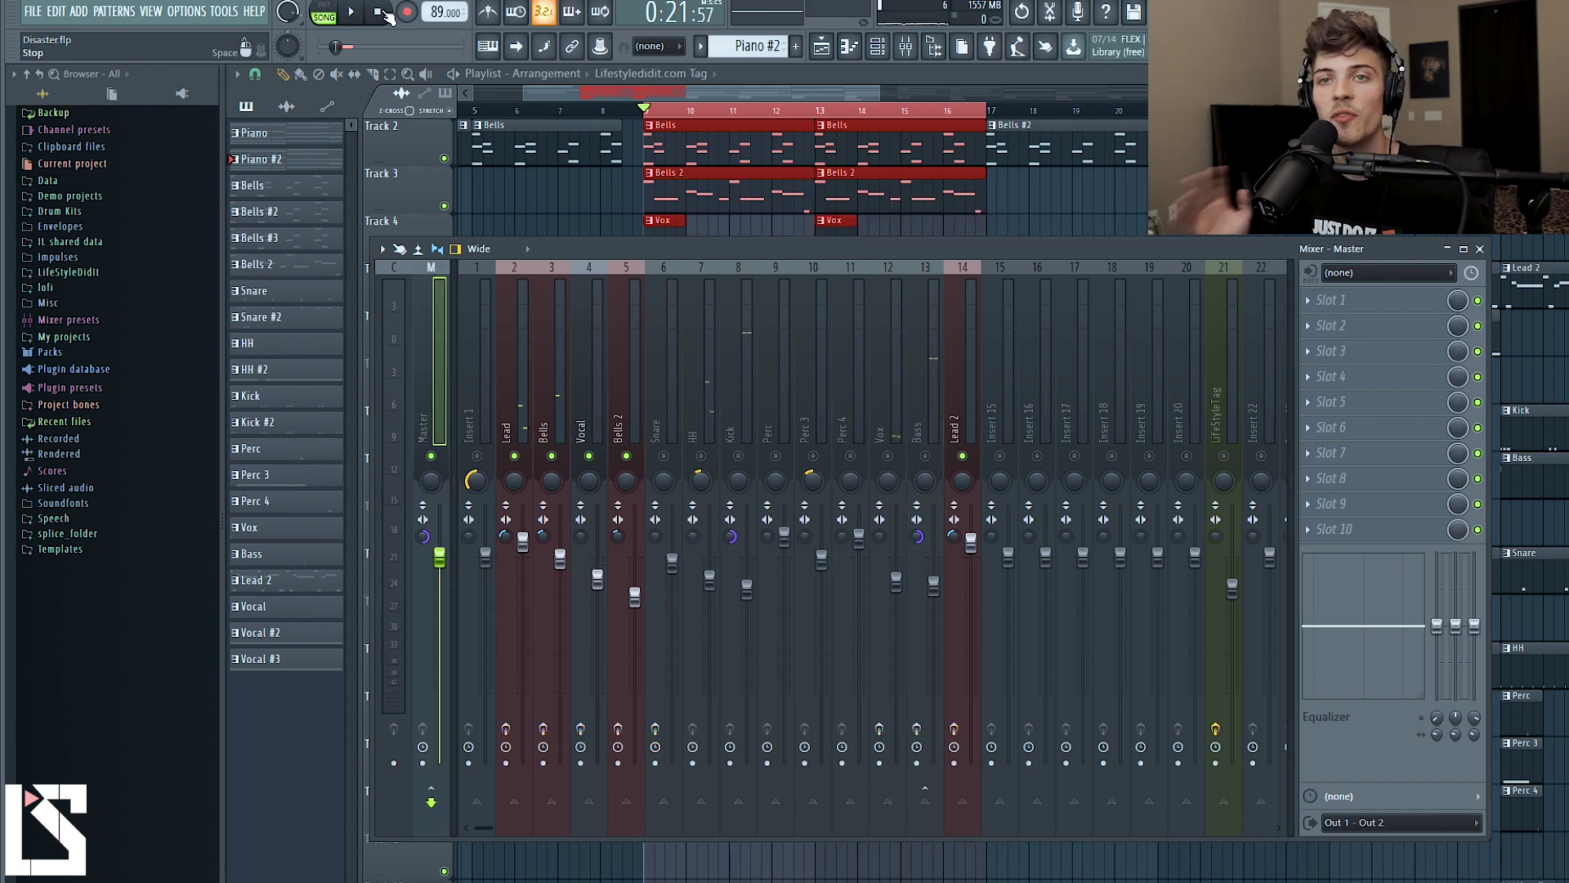